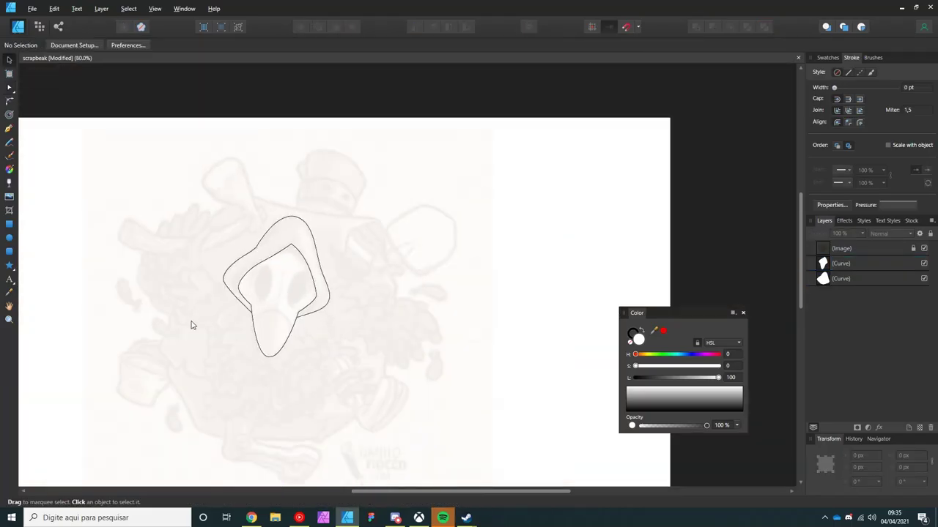
Step: Select the reference sketch (Image) layer in the Layers panel
{"action": "left_click", "coordinate": [900, 250]}
Step: Fade the reference sketch layer from 50% down to 10% opacity
{"action": "key", "text": "5"}
{"action": "scroll", "coordinate": [270, 263], "scroll_direction": "up", "scroll_amount": 3}
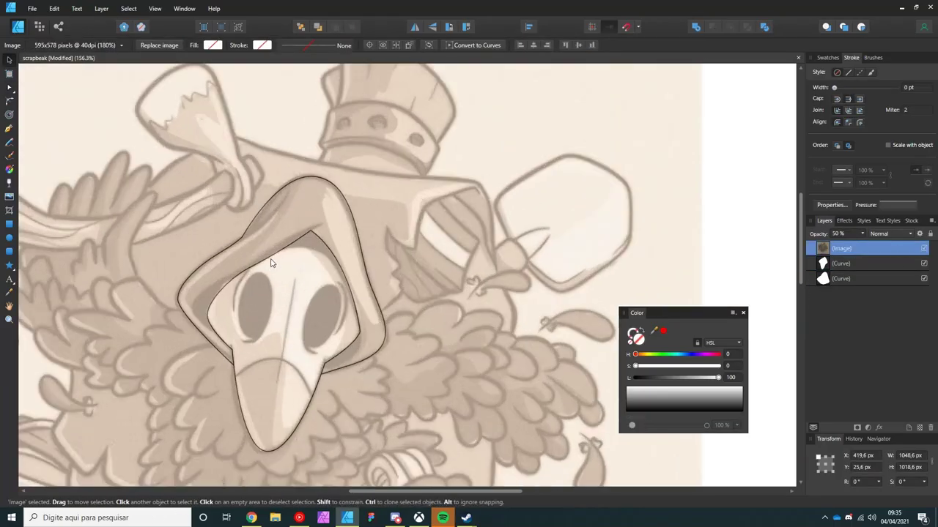
{"action": "scroll", "coordinate": [270, 263], "scroll_direction": "down", "scroll_amount": 2}
{"action": "key", "text": "1"}
{"action": "scroll", "coordinate": [193, 300], "scroll_direction": "up", "scroll_amount": 5}
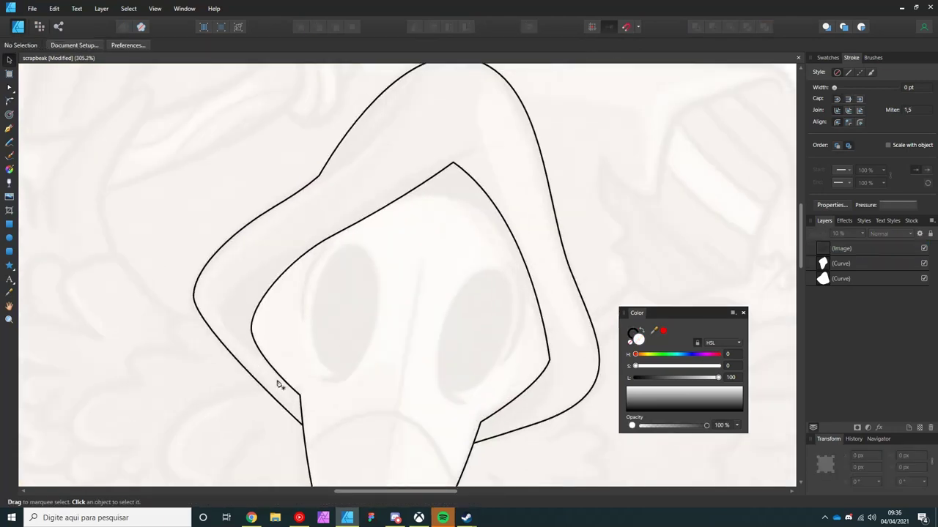
Step: Draw a closed inner rim shape along the hood's left edge and send it back
{"action": "key", "text": "p"}
{"action": "left_click", "coordinate": [293, 389]}
{"action": "left_click_drag", "start_coordinate": [222, 310], "coordinate": [223, 281]}
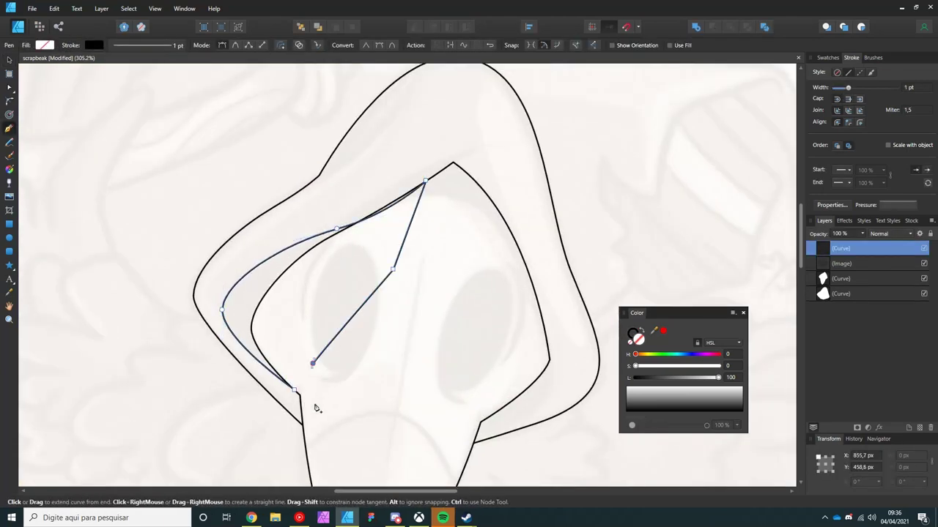
{"action": "left_click", "coordinate": [294, 390]}
{"action": "key", "text": "v"}
{"action": "key", "text": "ctrl+bracketleft"}
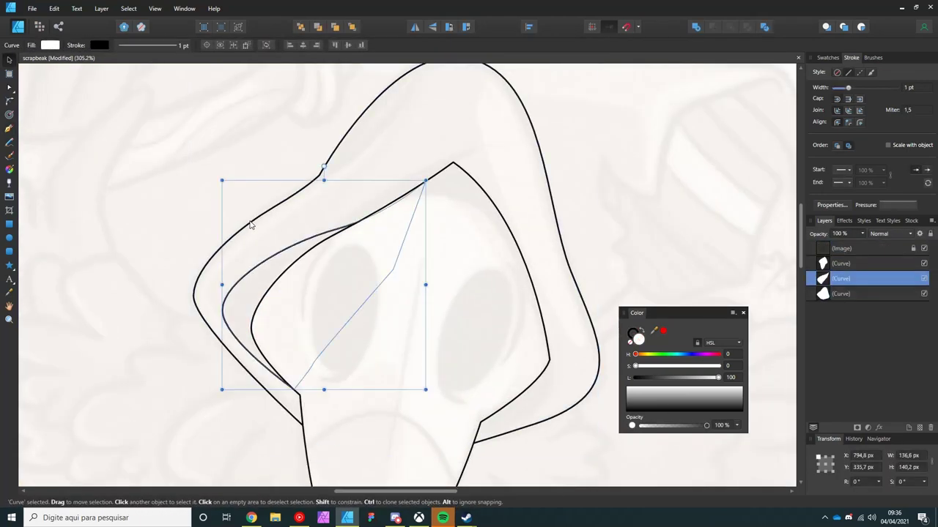
Step: Draw a rim shape along the mask's right edge, send it to the back, and save
{"action": "left_click_drag", "start_coordinate": [406, 343], "coordinate": [356, 324]}
{"action": "key", "text": "p"}
{"action": "left_click", "coordinate": [373, 282]}
{"action": "left_click", "coordinate": [337, 387]}
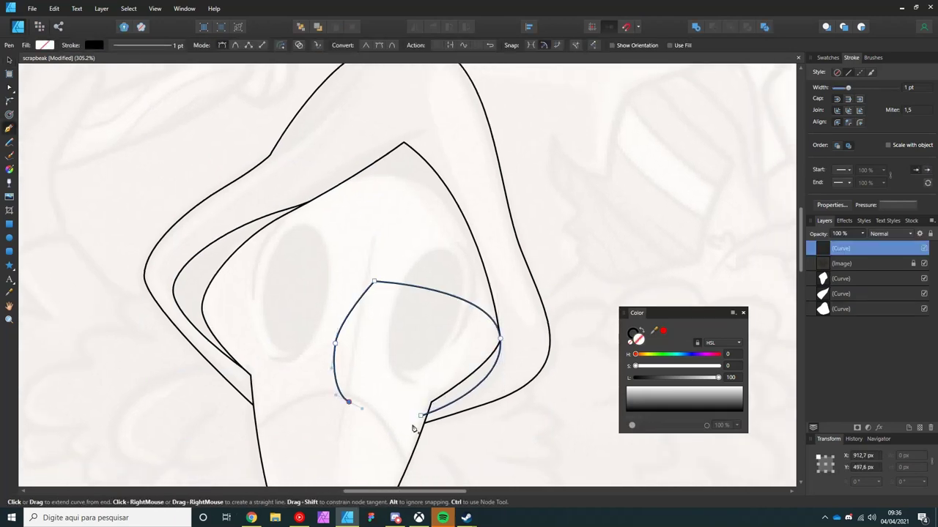
{"action": "left_click", "coordinate": [421, 416]}
{"action": "key", "text": "v"}
{"action": "key", "text": "ctrl+shift+bracketleft"}
{"action": "key", "text": "ctrl+s"}
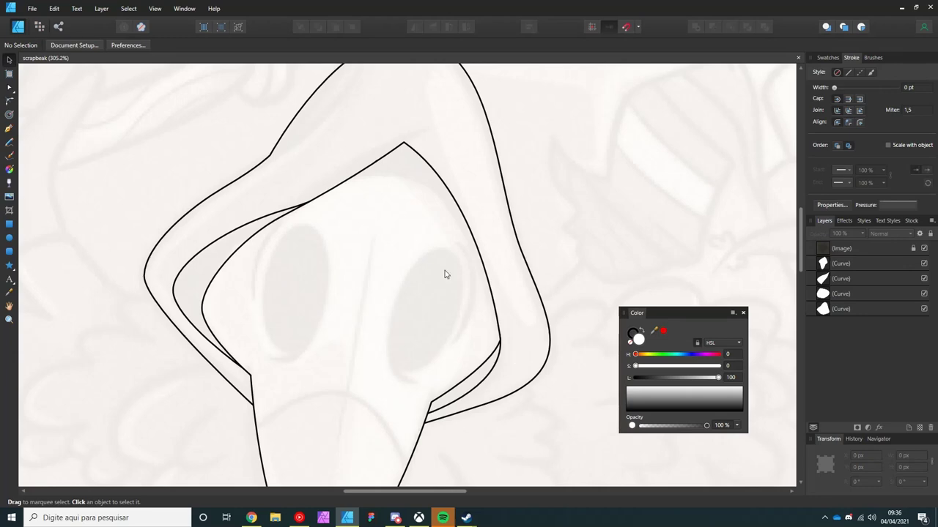
Step: Draw a tilted ellipse over the right eye, sent behind, with a curved rim line underneath
{"action": "key", "text": "m"}
{"action": "left_click_drag", "start_coordinate": [398, 219], "coordinate": [472, 340]}
{"action": "left_click_drag", "start_coordinate": [433, 216], "coordinate": [454, 234]}
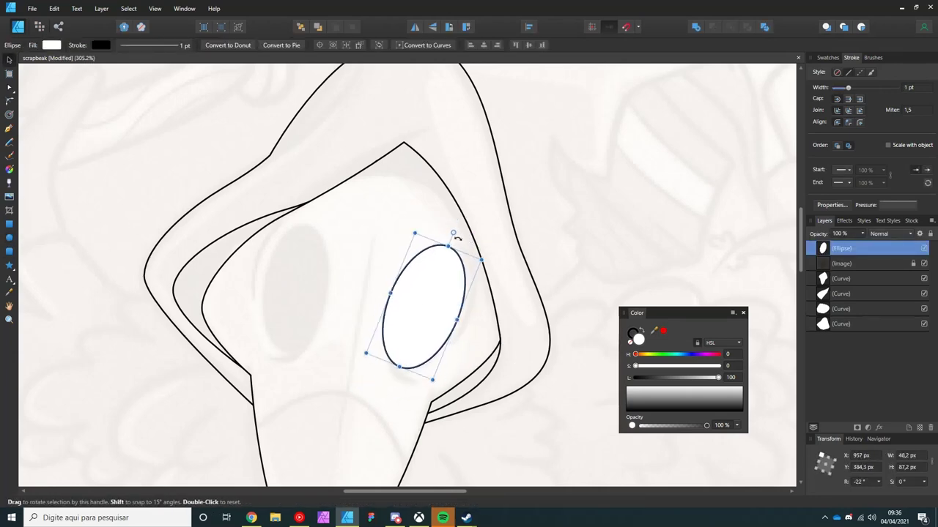
{"action": "key", "text": "ctrl+bracketleft"}
{"action": "scroll", "coordinate": [439, 329], "scroll_direction": "up", "scroll_amount": 3}
{"action": "key", "text": "p"}
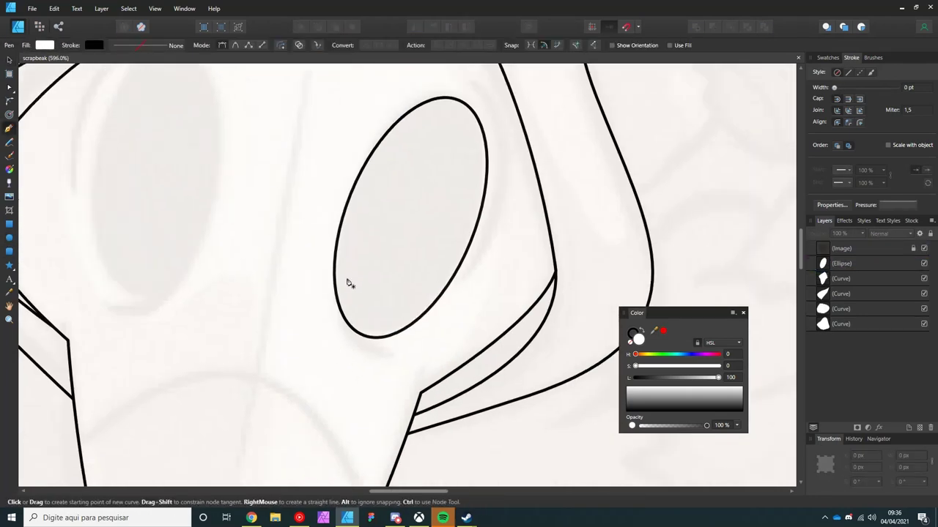
{"action": "key", "text": "v"}
{"action": "scroll", "coordinate": [419, 247], "scroll_direction": "down", "scroll_amount": 3}
{"action": "scroll", "coordinate": [443, 330], "scroll_direction": "down", "scroll_amount": 2}
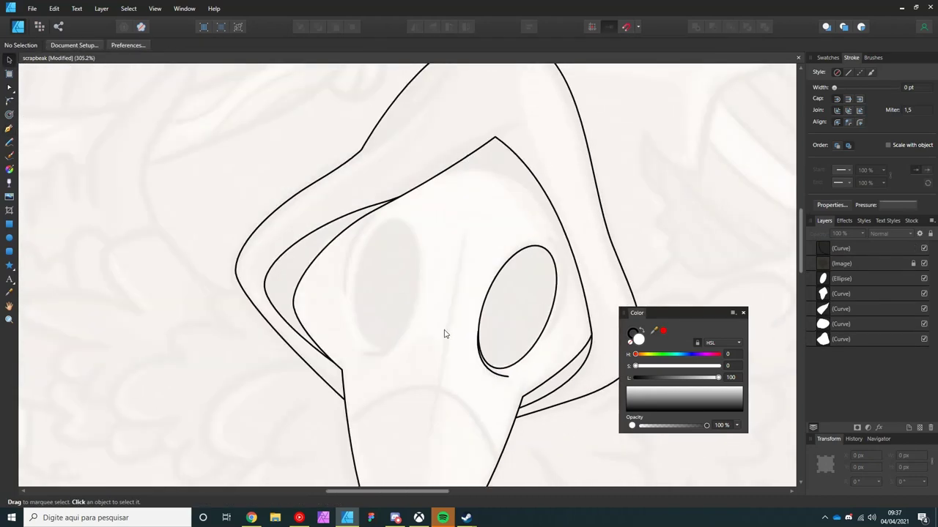
Step: Duplicate the eye ellipse onto the left eye, rotate it upright and tilt its rim curve
{"action": "left_click", "coordinate": [376, 353]}
{"action": "left_click", "coordinate": [535, 308]}
{"action": "key", "text": "ctrl+j"}
{"action": "mouse_move", "coordinate": [535, 307]}
{"action": "left_mouse_down"}
{"action": "mouse_move", "coordinate": [351, 272]}
{"action": "mouse_move", "coordinate": [374, 247]}
{"action": "left_mouse_up"}
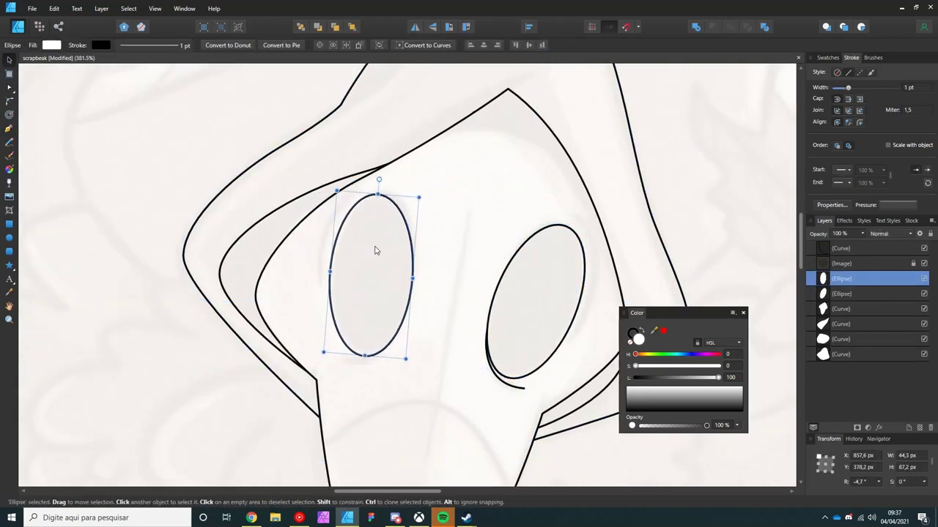
{"action": "left_click_drag", "start_coordinate": [389, 187], "coordinate": [399, 186]}
{"action": "left_click", "coordinate": [489, 370]}
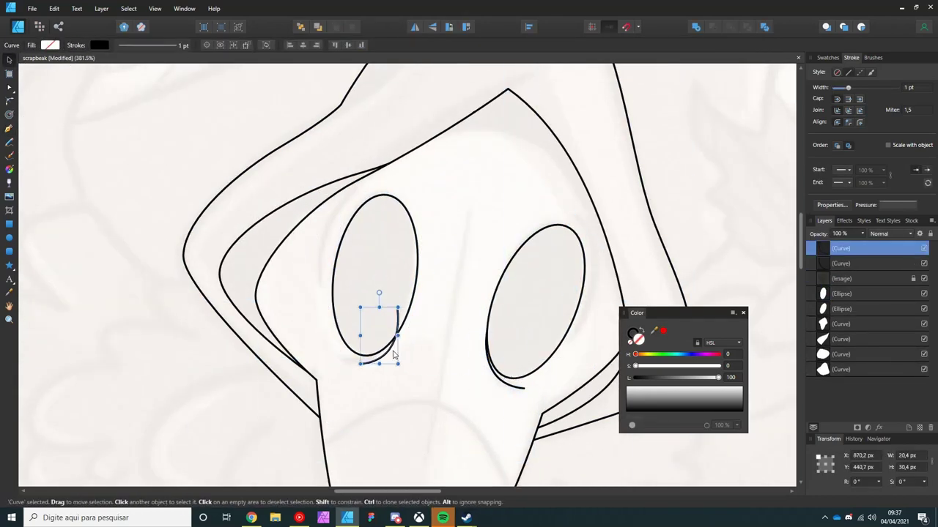
{"action": "left_click_drag", "start_coordinate": [379, 292], "coordinate": [397, 309]}
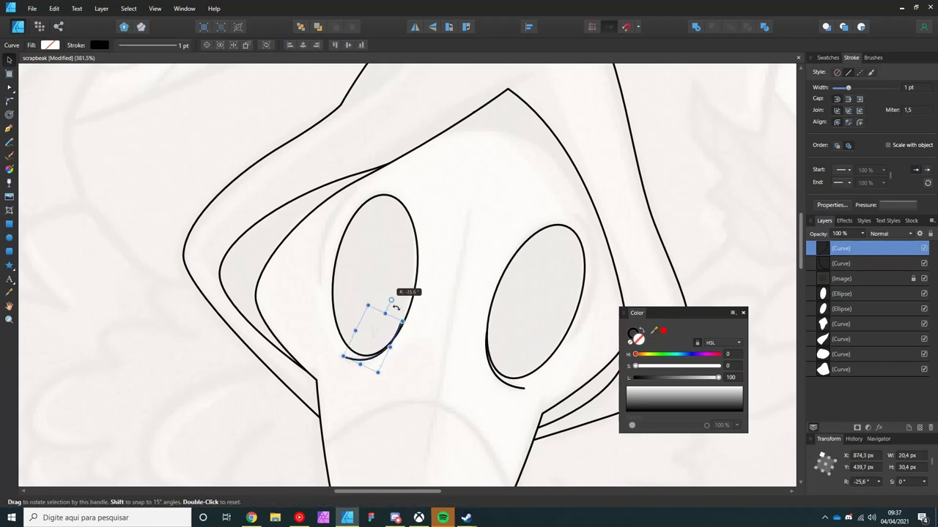
{"action": "key", "text": "ctrl+d"}
Step: Select the hood outline curve
{"action": "scroll", "coordinate": [304, 310], "scroll_direction": "down", "scroll_amount": 3}
{"action": "scroll", "coordinate": [279, 268], "scroll_direction": "up", "scroll_amount": 3}
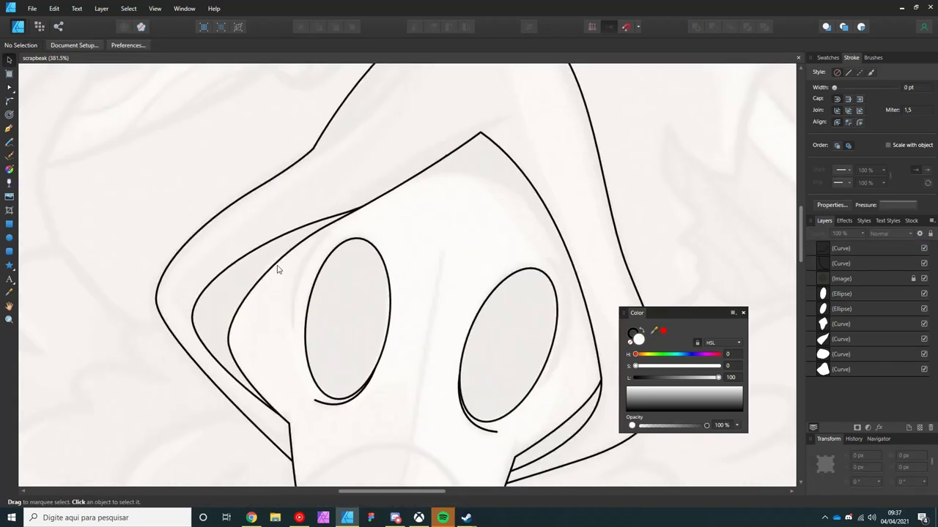
{"action": "left_click", "coordinate": [302, 246]}
{"action": "scroll", "coordinate": [341, 227], "scroll_direction": "down", "scroll_amount": 2}
Step: Draw a closed inner hood curve and send it behind, clipped inside the hood shape
{"action": "key", "text": "ctrl+d"}
{"action": "scroll", "coordinate": [341, 227], "scroll_direction": "down", "scroll_amount": 2}
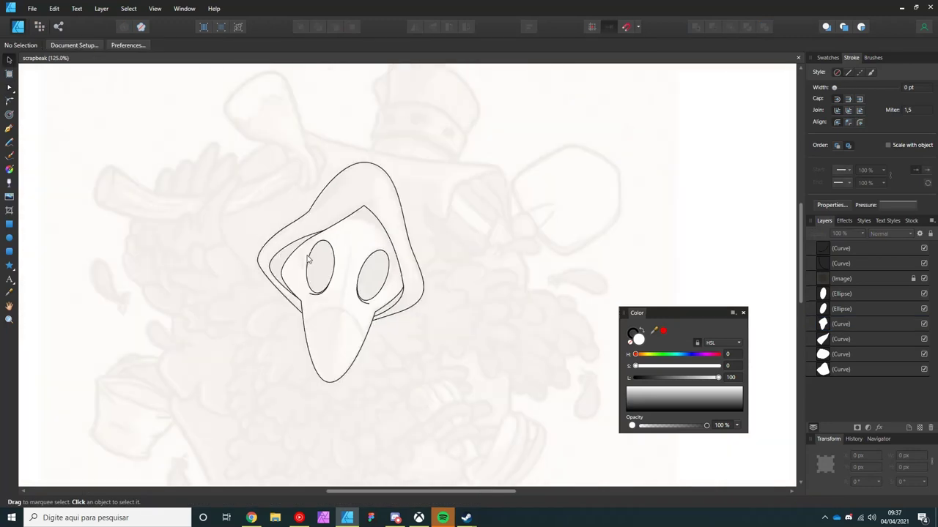
{"action": "scroll", "coordinate": [339, 231], "scroll_direction": "up", "scroll_amount": 4}
{"action": "key", "text": "p"}
{"action": "left_click", "coordinate": [467, 322]}
{"action": "left_click", "coordinate": [443, 185]}
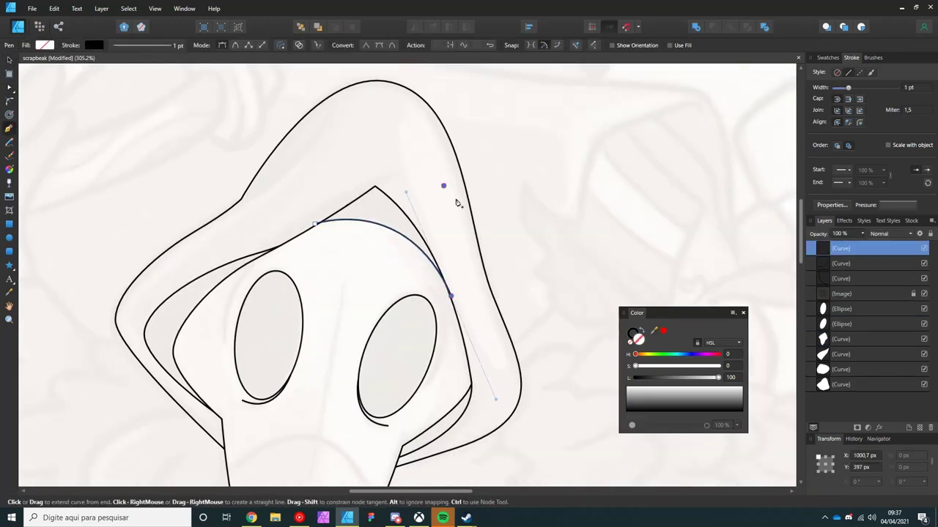
{"action": "left_click", "coordinate": [300, 192]}
{"action": "left_click", "coordinate": [314, 223]}
{"action": "key", "text": "v"}
{"action": "key", "text": "ctrl+shift+bracketleft"}
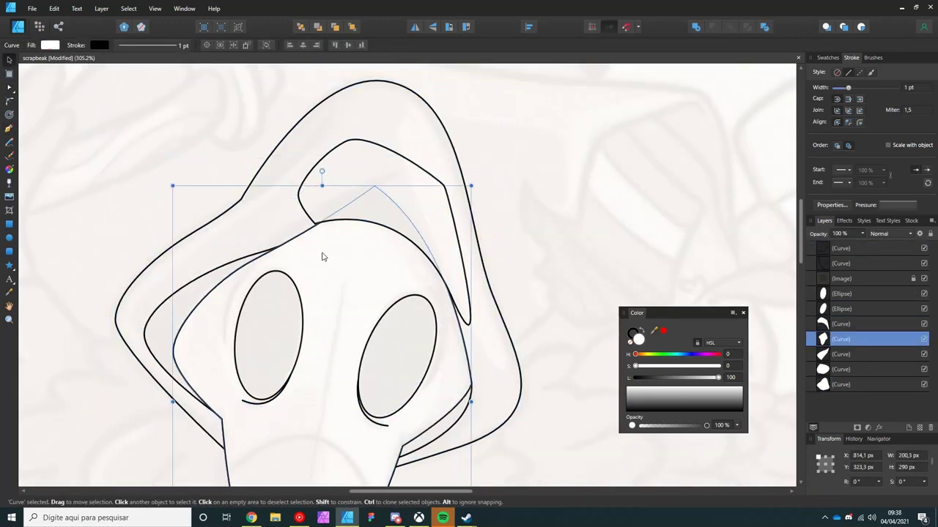
{"action": "key", "text": "ctrl+d"}
Step: Double-click the inner hood curve to edit its nodes
{"action": "scroll", "coordinate": [344, 234], "scroll_direction": "down", "scroll_amount": 3}
{"action": "scroll", "coordinate": [340, 277], "scroll_direction": "up", "scroll_amount": 2}
{"action": "double_click", "coordinate": [258, 280]}
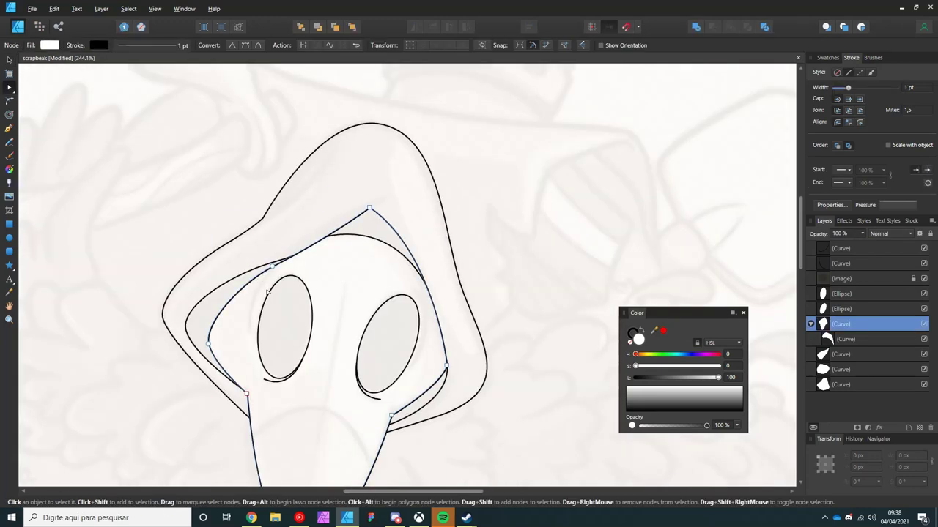
{"action": "key", "text": "v"}
Step: Set the reference picture layer to 100% opacity
{"action": "left_click", "coordinate": [880, 279]}
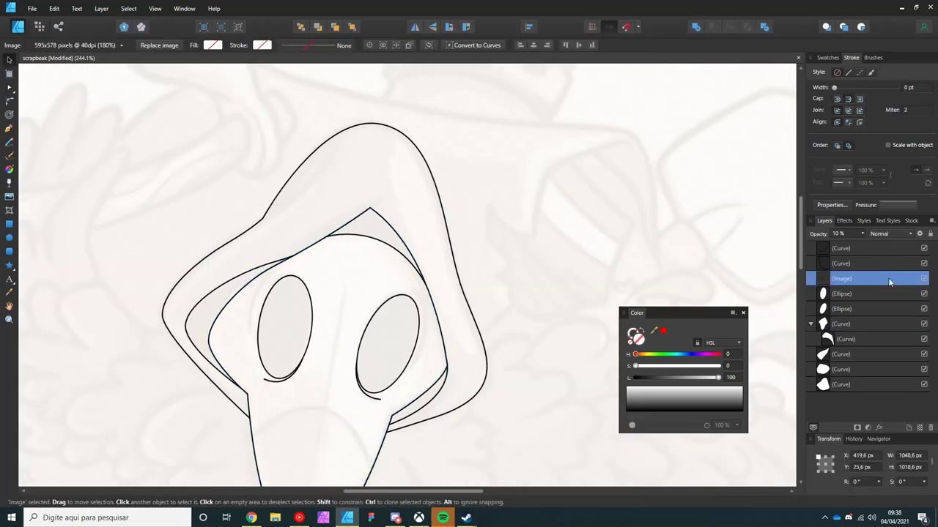
{"action": "scroll", "coordinate": [555, 268], "scroll_direction": "down", "scroll_amount": 3}
{"action": "scroll", "coordinate": [307, 262], "scroll_direction": "down", "scroll_amount": 2}
{"action": "key", "text": "0"}
{"action": "scroll", "coordinate": [308, 262], "scroll_direction": "up", "scroll_amount": 5}
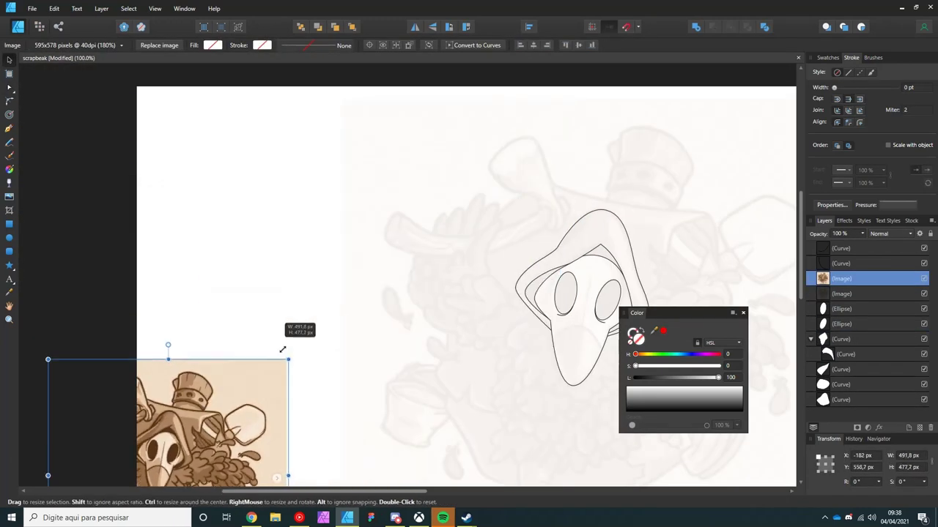
{"action": "scroll", "coordinate": [513, 264], "scroll_direction": "up", "scroll_amount": 3}
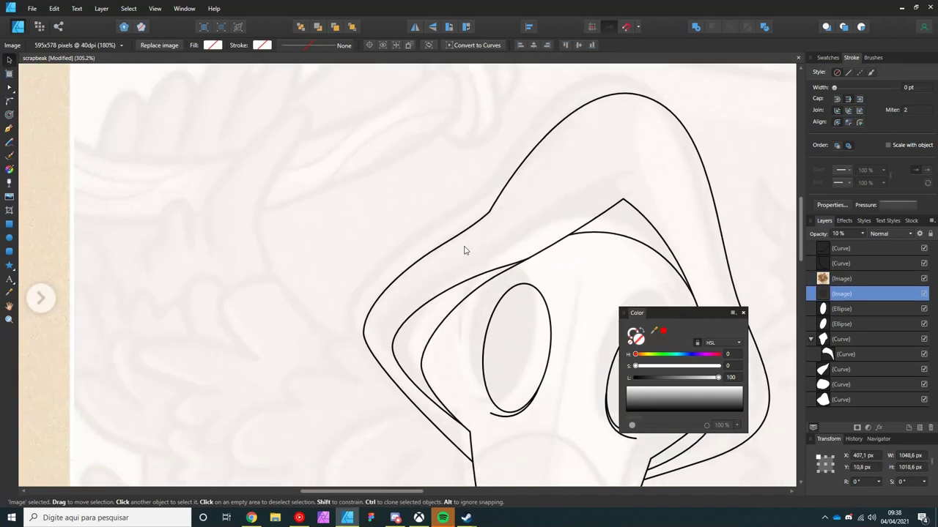
Step: Reshape the inner hood curve's nodes with the Node tool
{"action": "left_click", "coordinate": [491, 261]}
{"action": "key", "text": "a"}
{"action": "left_click", "coordinate": [499, 263]}
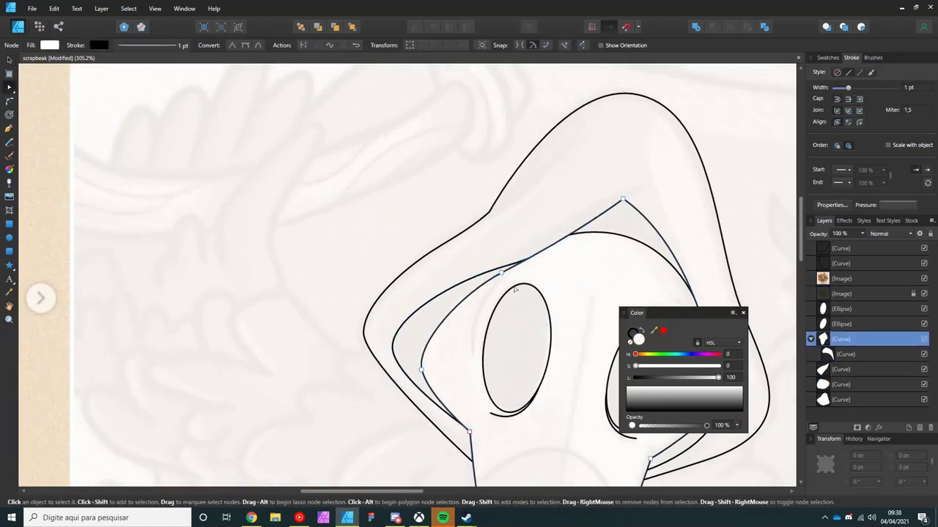
{"action": "scroll", "coordinate": [557, 257], "scroll_direction": "down", "scroll_amount": 5}
{"action": "key", "text": "v"}
{"action": "key", "text": "ctrl+d"}
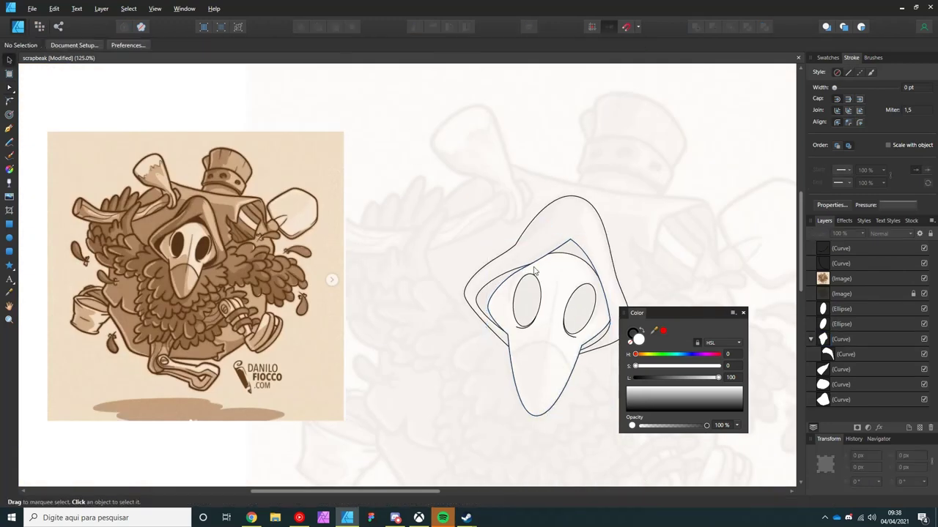
{"action": "scroll", "coordinate": [534, 272], "scroll_direction": "up", "scroll_amount": 4}
Step: Refine the inner hood curve and nudge a stray shape back onto the hood
{"action": "left_click", "coordinate": [395, 268]}
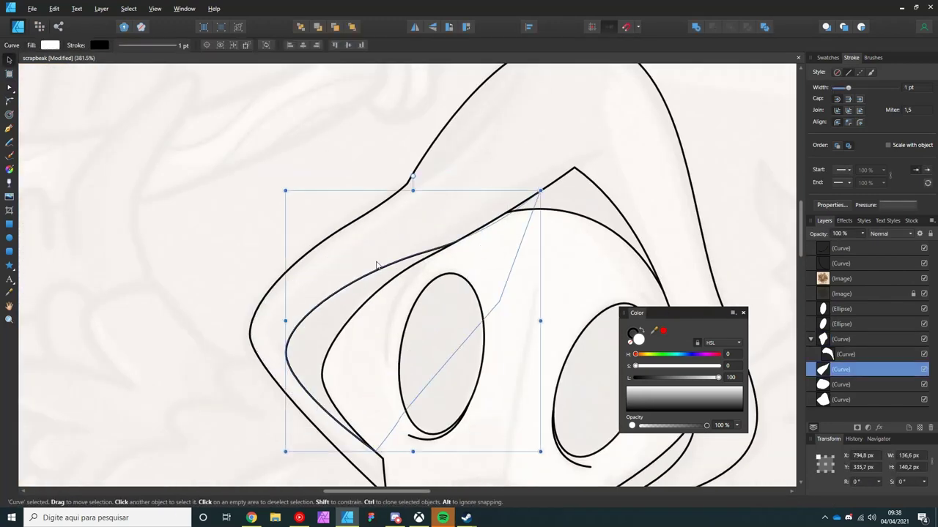
{"action": "scroll", "coordinate": [366, 271], "scroll_direction": "down", "scroll_amount": 1}
{"action": "key", "text": "a"}
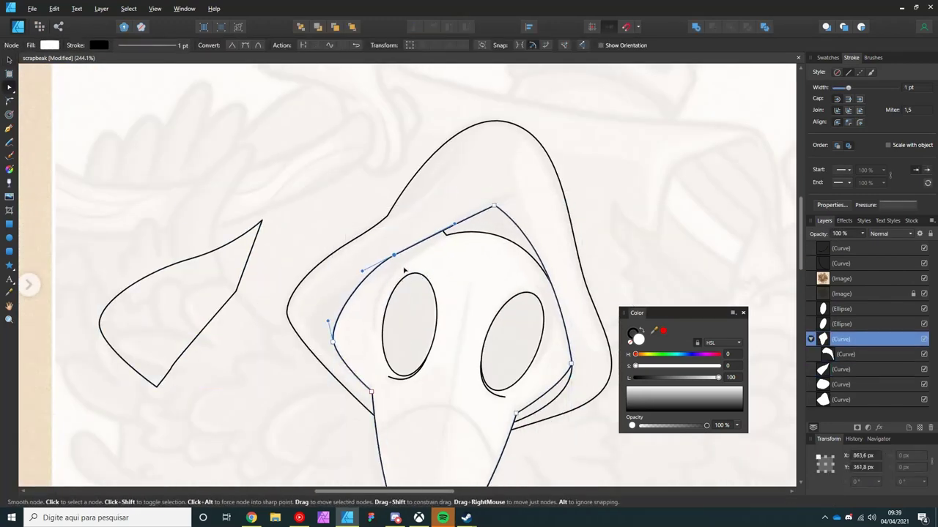
{"action": "left_click", "coordinate": [485, 236]}
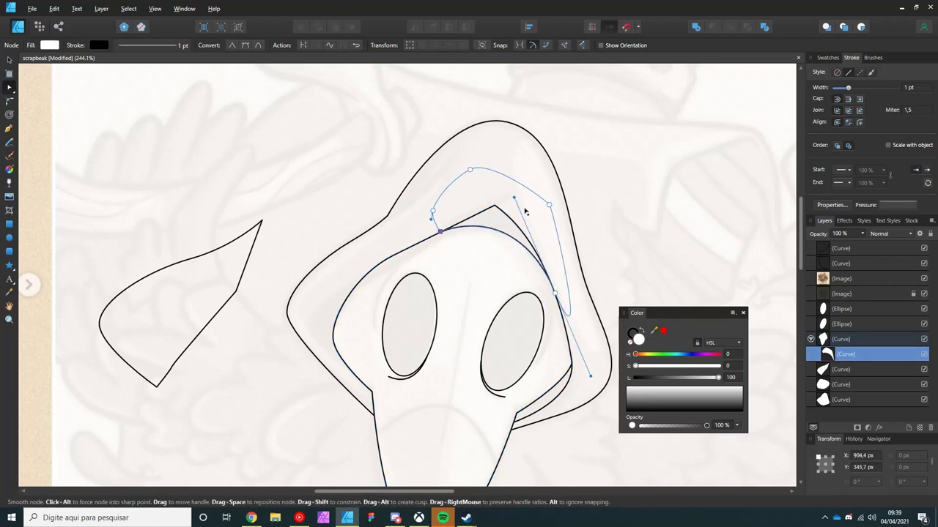
{"action": "key", "text": "v"}
{"action": "left_click", "coordinate": [224, 283]}
{"action": "key", "text": "shift+Right"}
{"action": "key", "text": "shift+Right"}
{"action": "key", "text": "shift+Right"}
{"action": "key", "text": "shift+Right"}
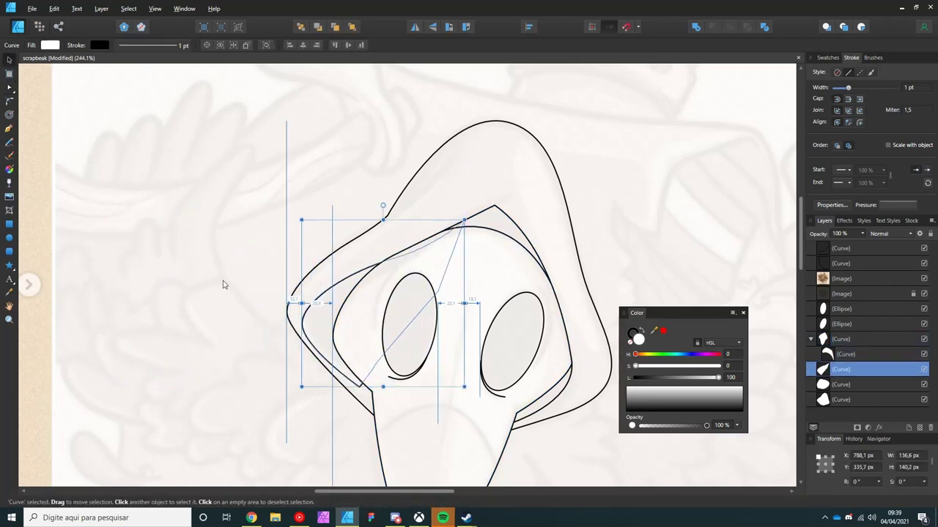
{"action": "key", "text": "a"}
{"action": "key", "text": "ctrl+d"}
{"action": "key", "text": "p"}
Step: Draw a short curved fold line along the hood's upper-left edge
{"action": "scroll", "coordinate": [416, 266], "scroll_direction": "down", "scroll_amount": 3}
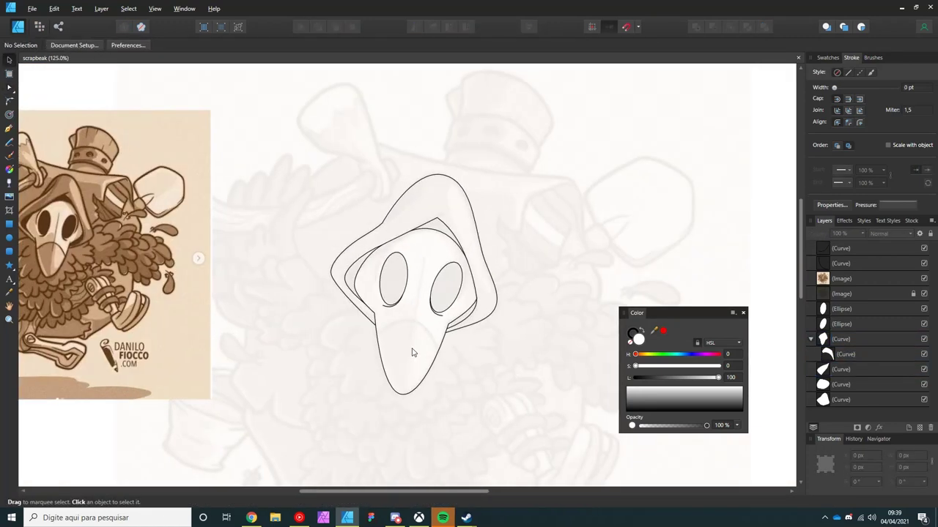
{"action": "scroll", "coordinate": [366, 244], "scroll_direction": "up", "scroll_amount": 5}
{"action": "left_click_drag", "start_coordinate": [454, 137], "coordinate": [429, 178]}
{"action": "key", "text": "v"}
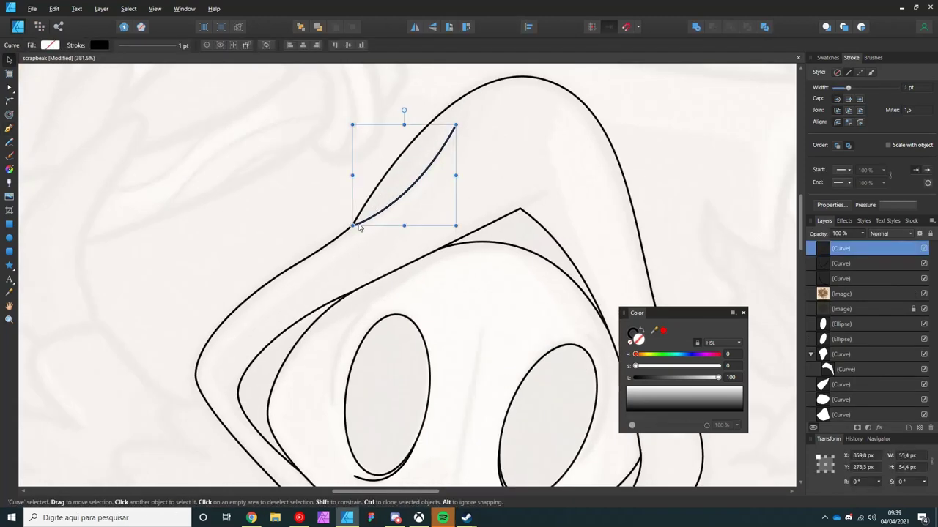
{"action": "scroll", "coordinate": [388, 182], "scroll_direction": "up", "scroll_amount": 1}
{"action": "key", "text": "p"}
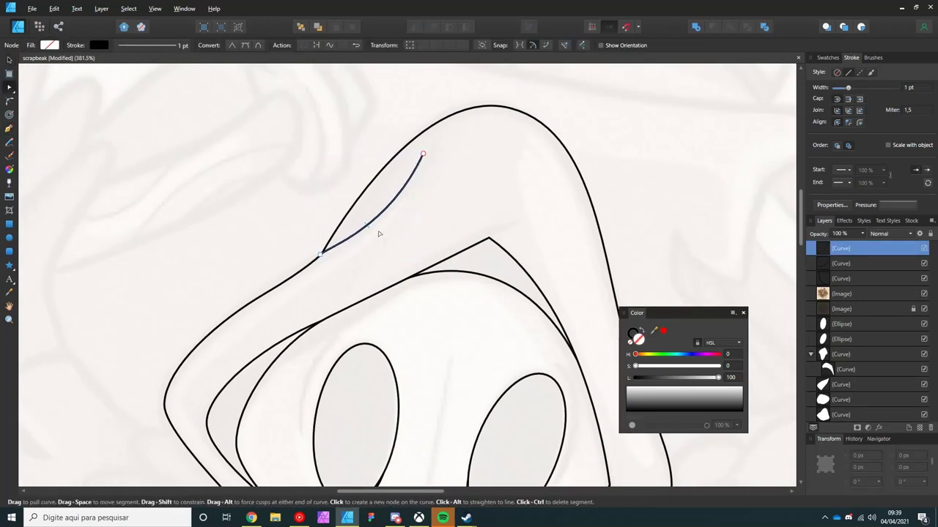
{"action": "key", "text": "Delete"}
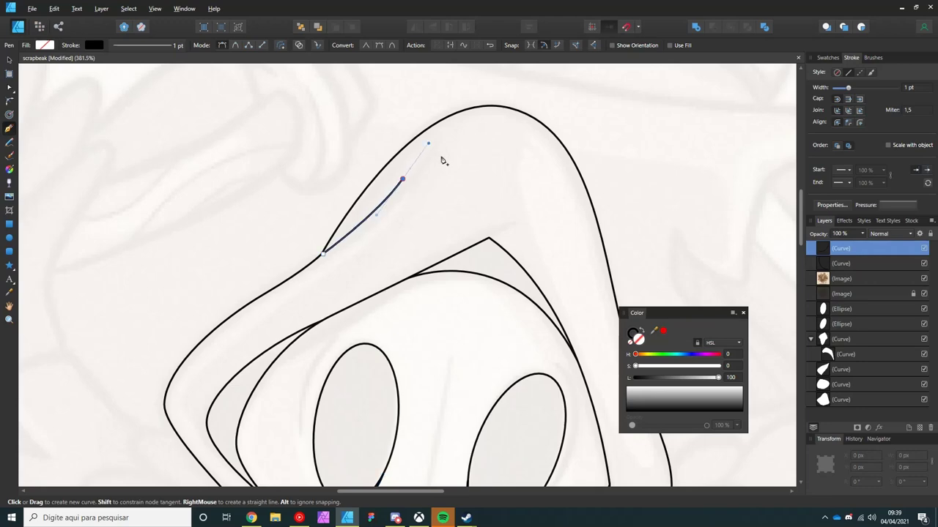
{"action": "key", "text": "v"}
{"action": "scroll", "coordinate": [207, 257], "scroll_direction": "down", "scroll_amount": 5}
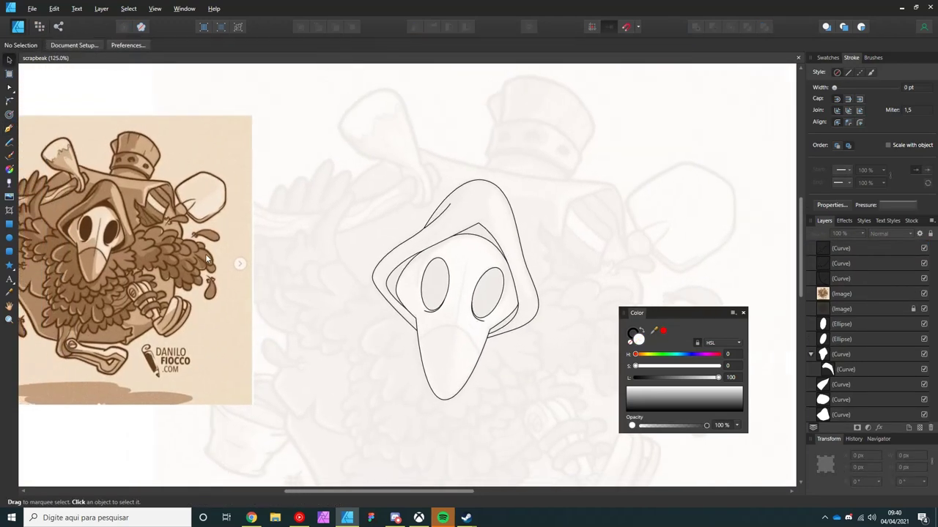
{"action": "scroll", "coordinate": [206, 258], "scroll_direction": "up", "scroll_amount": 1}
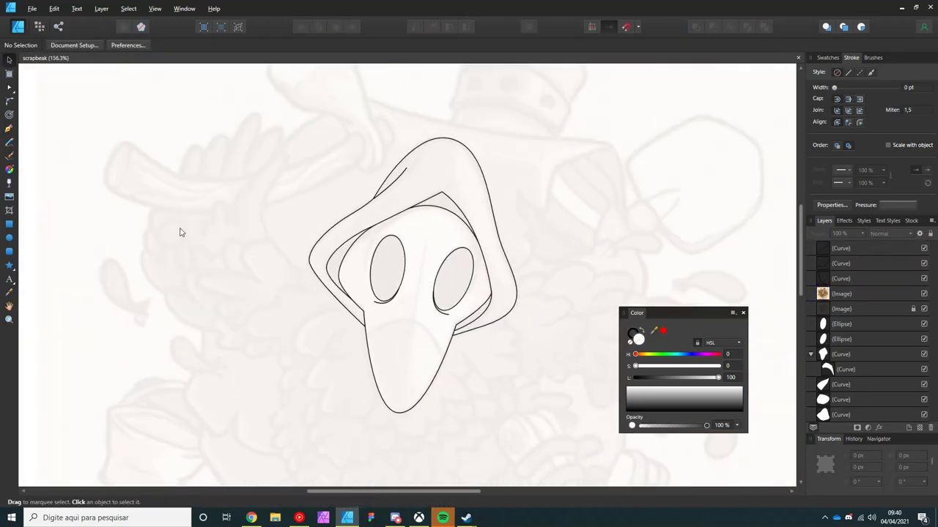
Step: Pen-draw the long tube running left from the hood, with its round end opening
{"action": "scroll", "coordinate": [181, 233], "scroll_direction": "up", "scroll_amount": 1}
{"action": "key", "text": "p"}
{"action": "left_click", "coordinate": [379, 198]}
{"action": "scroll", "coordinate": [385, 185], "scroll_direction": "up", "scroll_amount": 4}
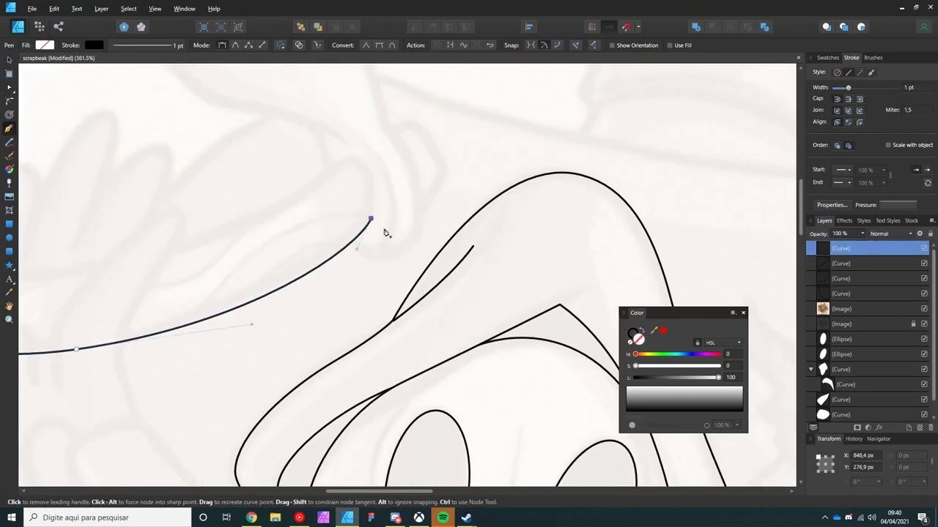
{"action": "scroll", "coordinate": [366, 170], "scroll_direction": "down", "scroll_amount": 3}
{"action": "left_click_drag", "start_coordinate": [240, 211], "coordinate": [205, 222]}
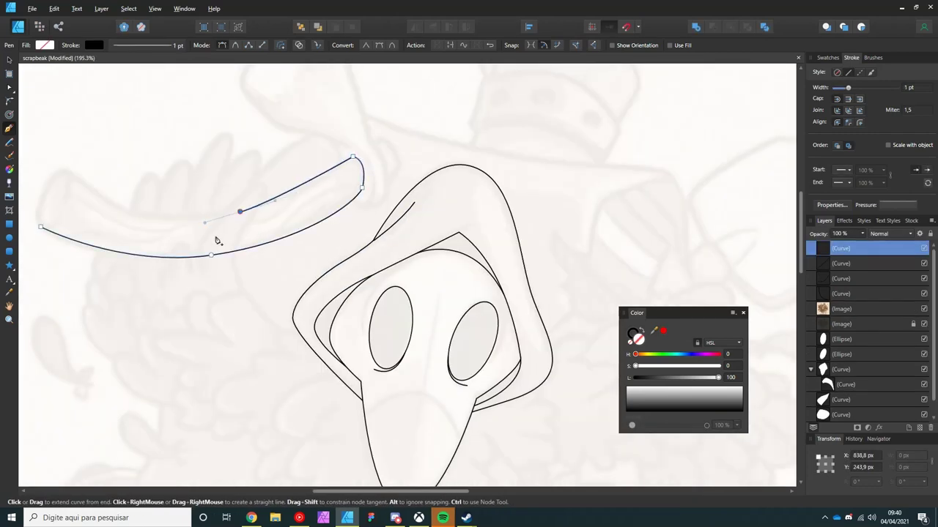
{"action": "left_click", "coordinate": [41, 227]}
{"action": "scroll", "coordinate": [293, 220], "scroll_direction": "left", "scroll_amount": 4}
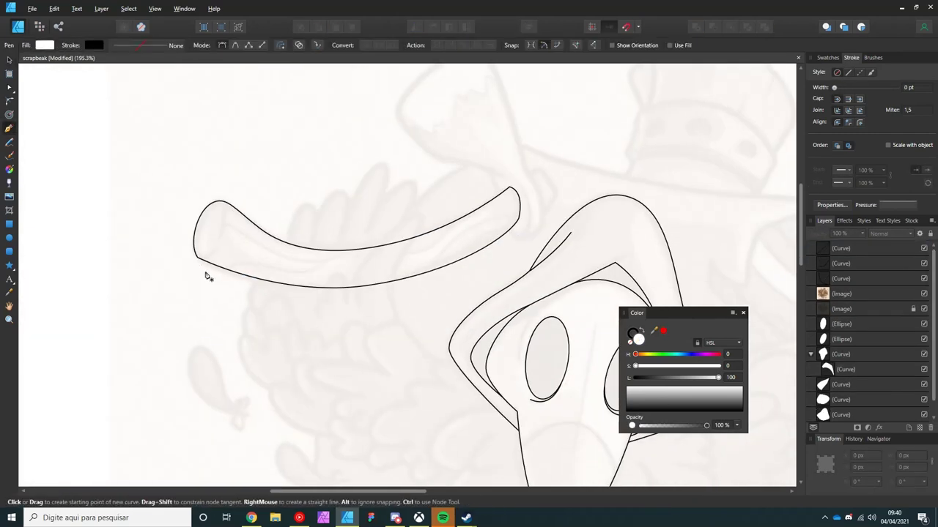
{"action": "left_click", "coordinate": [154, 252]}
{"action": "left_click", "coordinate": [191, 256]}
{"action": "key", "text": "v"}
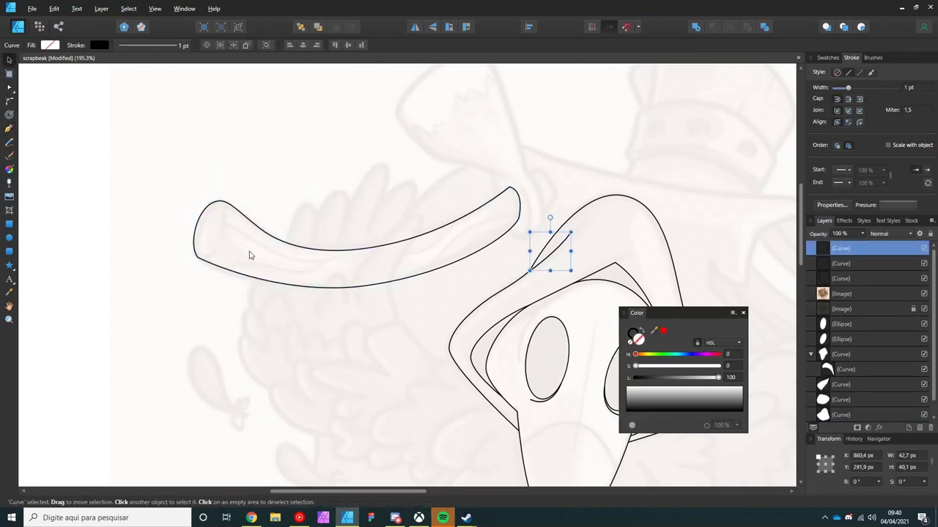
Step: Select the tube and its end opening loop to check their nodes
{"action": "left_click", "coordinate": [249, 255]}
{"action": "key", "text": "a"}
{"action": "scroll", "coordinate": [184, 246], "scroll_direction": "up", "scroll_amount": 5}
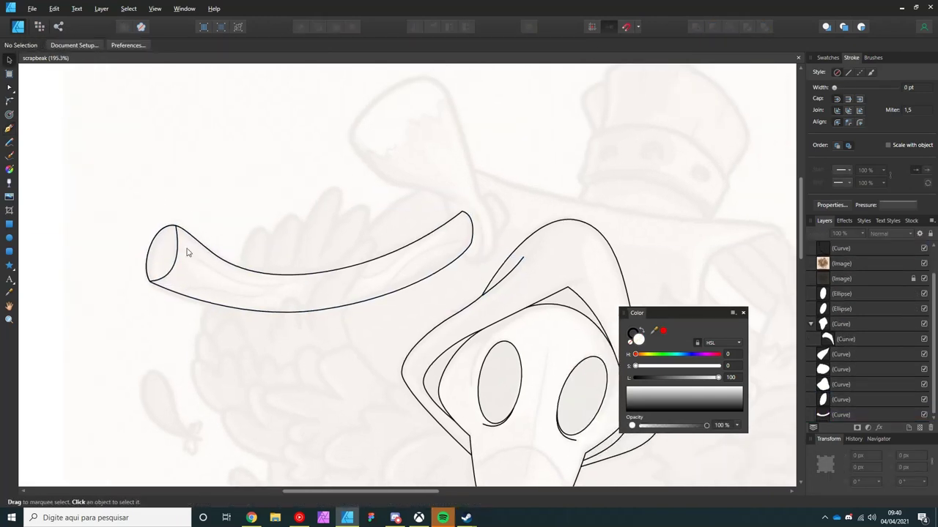
{"action": "left_click", "coordinate": [192, 208]}
{"action": "key", "text": "v"}
{"action": "scroll", "coordinate": [210, 298], "scroll_direction": "down", "scroll_amount": 3}
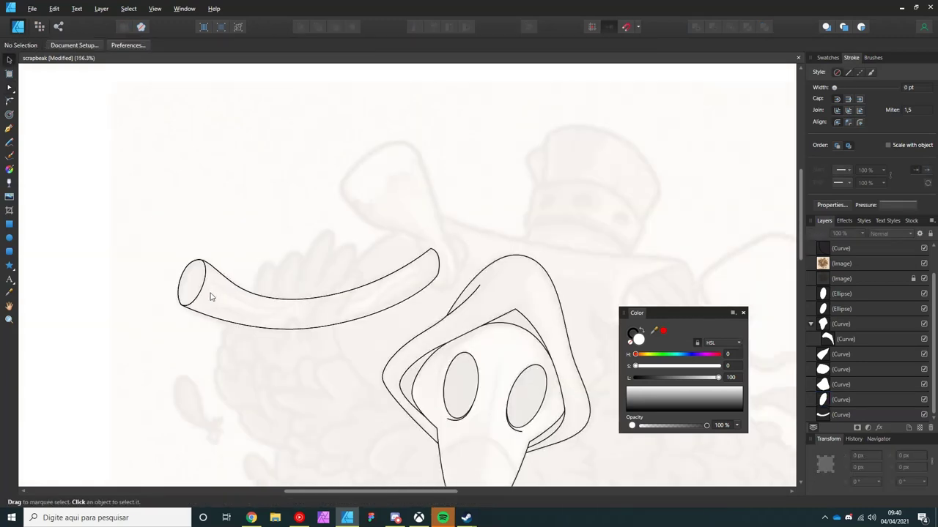
{"action": "scroll", "coordinate": [340, 265], "scroll_direction": "up", "scroll_amount": 2}
Step: Draw the tall flared shape above the tube and send it to the back
{"action": "key", "text": "p"}
{"action": "left_click", "coordinate": [194, 121]}
{"action": "left_click_drag", "start_coordinate": [264, 198], "coordinate": [293, 206]}
{"action": "left_click_drag", "start_coordinate": [340, 218], "coordinate": [364, 245]}
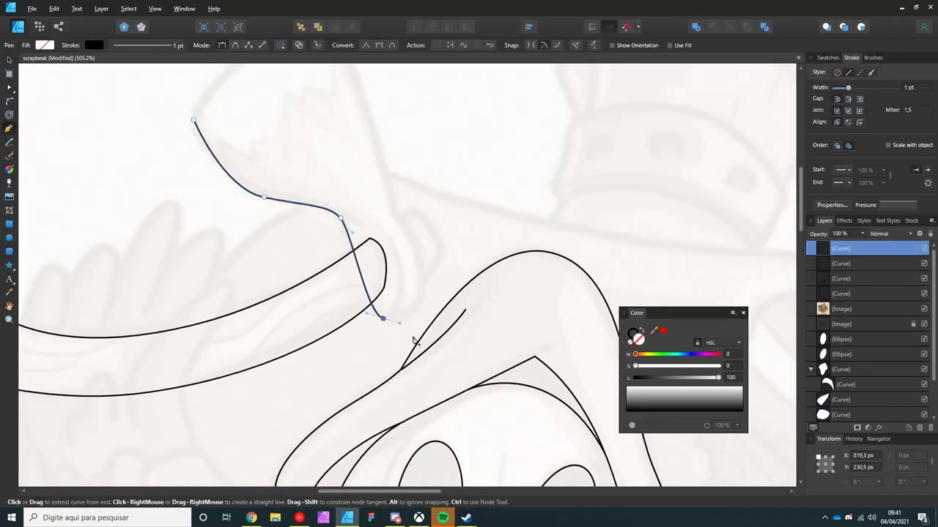
{"action": "scroll", "coordinate": [394, 212], "scroll_direction": "up", "scroll_amount": 2}
{"action": "left_click", "coordinate": [366, 158]}
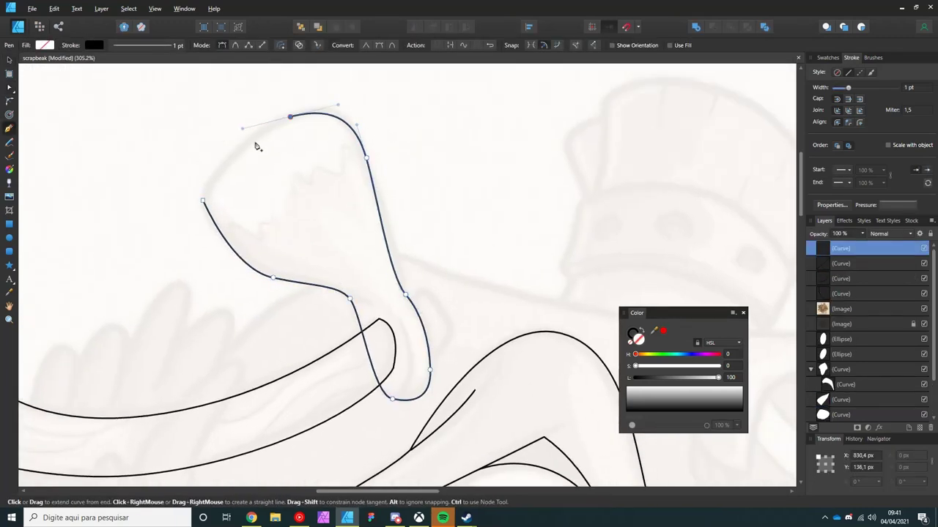
{"action": "left_click", "coordinate": [203, 200]}
{"action": "key", "text": "v"}
{"action": "key", "text": "ctrl+shift+["}
{"action": "key", "text": "ctrl+d"}
Step: Begin outlining another shape around the tube's joint
{"action": "scroll", "coordinate": [346, 291], "scroll_direction": "up", "scroll_amount": 2}
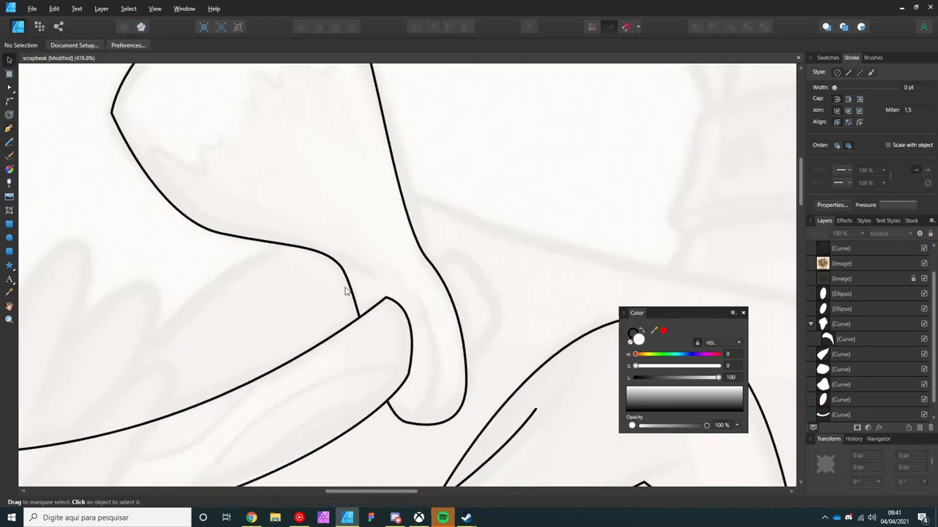
{"action": "key", "text": "p"}
{"action": "left_click", "coordinate": [320, 251]}
{"action": "left_click", "coordinate": [398, 283]}
{"action": "left_click", "coordinate": [387, 366]}
Step: Close the joint shape and the scalloped feather outline, sending the feather to the back
{"action": "left_click", "coordinate": [320, 251]}
{"action": "key", "text": "v"}
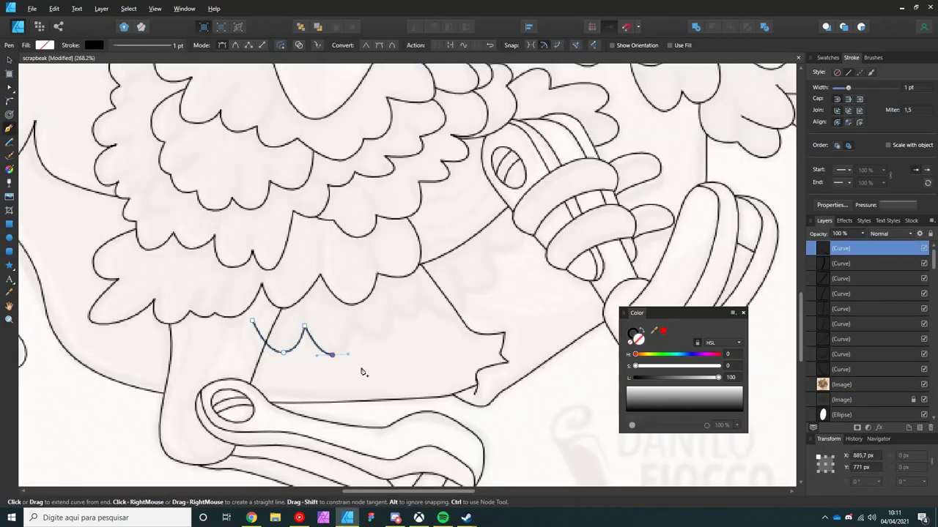
{"action": "left_click", "coordinate": [252, 321]}
{"action": "key", "text": "v"}
{"action": "key", "text": "ctrl+shift+["}
{"action": "key", "text": "ctrl+d"}
{"action": "scroll", "coordinate": [271, 247], "scroll_direction": "down", "scroll_amount": 5}
{"action": "scroll", "coordinate": [329, 271], "scroll_direction": "up", "scroll_amount": 4}
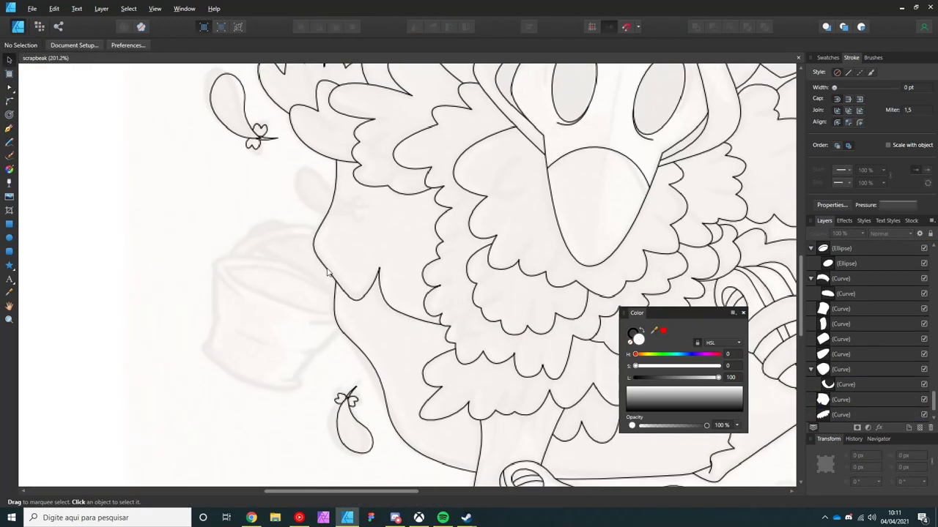
Step: Draw the angular slanted strap shape jutting from the body's left side
{"action": "key", "text": "p"}
{"action": "left_click", "coordinate": [363, 266]}
{"action": "left_click", "coordinate": [275, 220]}
{"action": "left_click", "coordinate": [249, 229]}
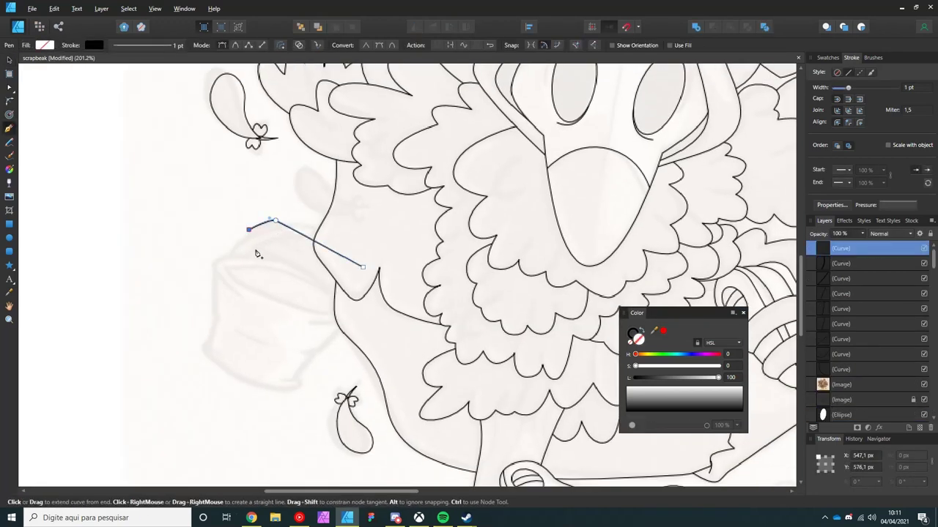
{"action": "left_click", "coordinate": [626, 402]}
{"action": "key", "text": "m"}
{"action": "scroll", "coordinate": [227, 289], "scroll_direction": "up", "scroll_amount": 2}
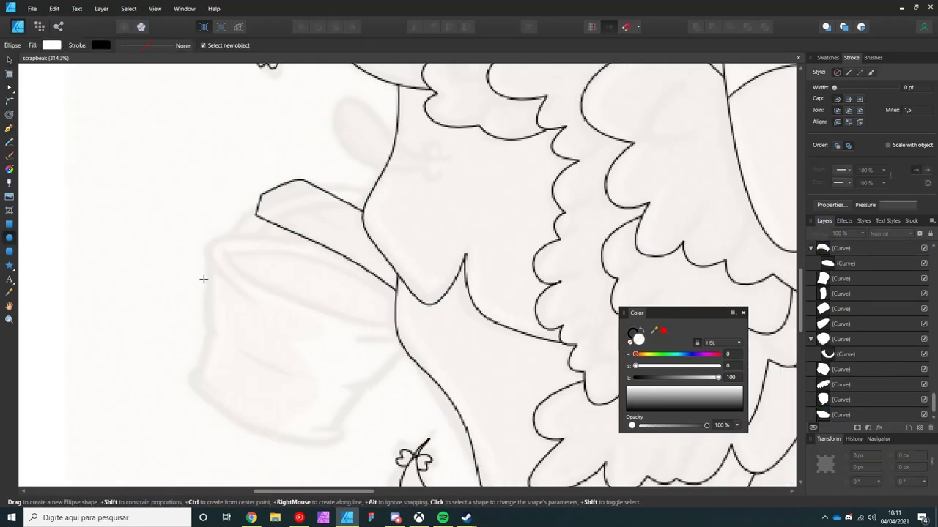
Step: Draw a small ring at the bucket's left and a thick curved handle, expanded into a shape
{"action": "left_click_drag", "start_coordinate": [200, 268], "coordinate": [236, 320]}
{"action": "key", "text": "ctrl+shift+["}
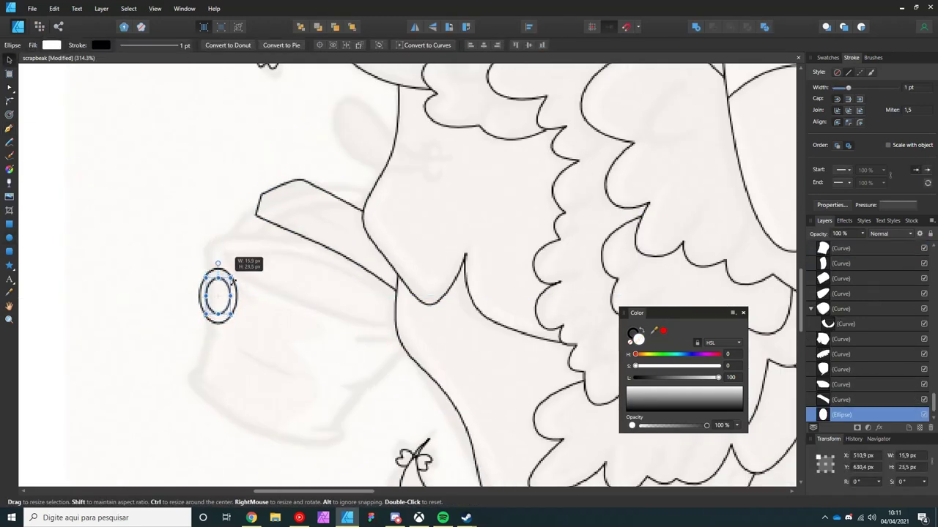
{"action": "key", "text": "ctrl+d"}
{"action": "key", "text": "p"}
{"action": "left_click", "coordinate": [212, 299]}
{"action": "left_click_drag", "start_coordinate": [390, 199], "coordinate": [439, 212]}
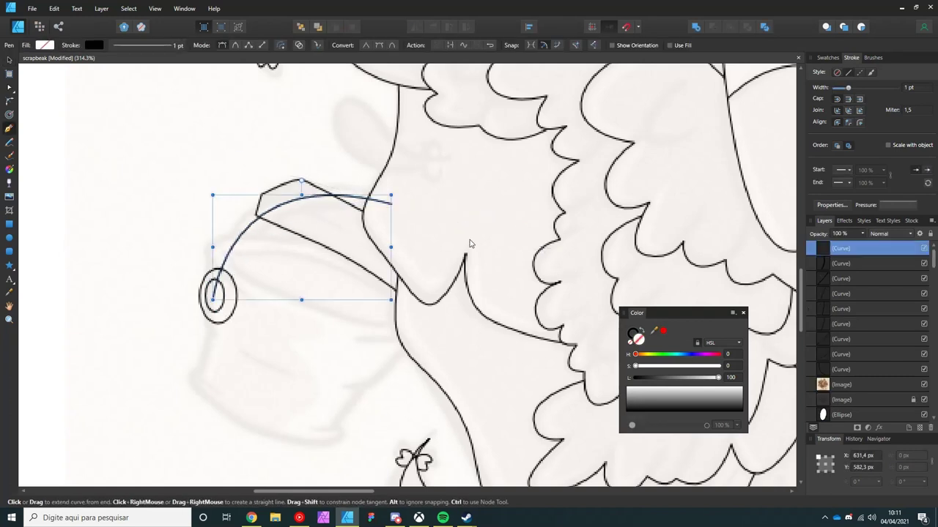
{"action": "left_click_drag", "start_coordinate": [848, 87], "coordinate": [863, 89]}
{"action": "left_click", "coordinate": [101, 8]}
{"action": "left_click", "coordinate": [146, 200]}
Step: Add a second thick handle stroke bending down past the body and hooking through the ring
{"action": "left_click", "coordinate": [213, 293]}
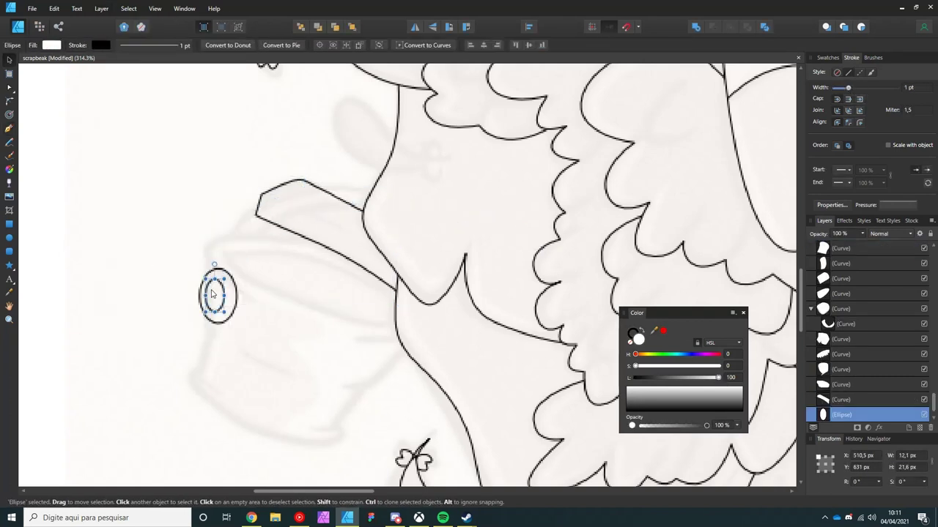
{"action": "left_click", "coordinate": [315, 194]}
{"action": "key", "text": "p"}
{"action": "left_click", "coordinate": [253, 194]}
{"action": "left_click_drag", "start_coordinate": [414, 348], "coordinate": [456, 335]}
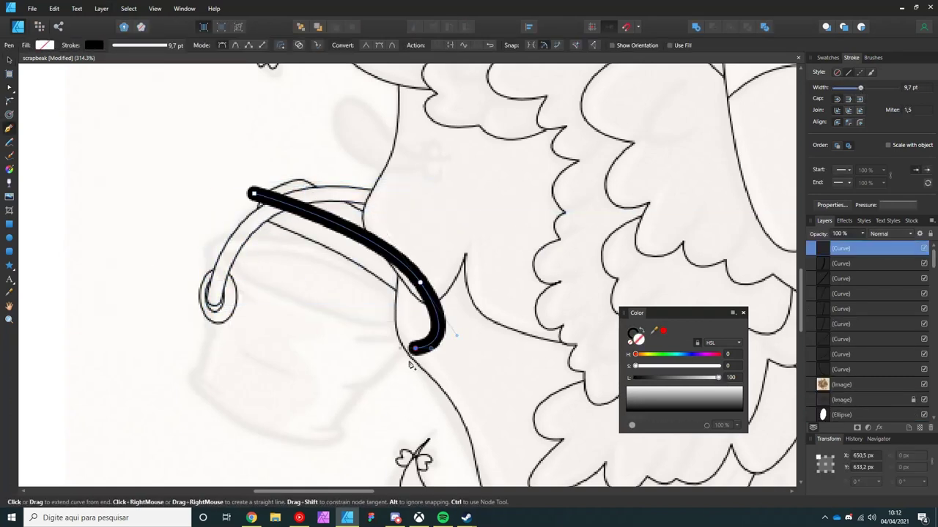
{"action": "key", "text": "ctrl+alt+shift+s"}
{"action": "scroll", "coordinate": [258, 205], "scroll_direction": "down", "scroll_amount": 3}
{"action": "scroll", "coordinate": [327, 224], "scroll_direction": "up", "scroll_amount": 3}
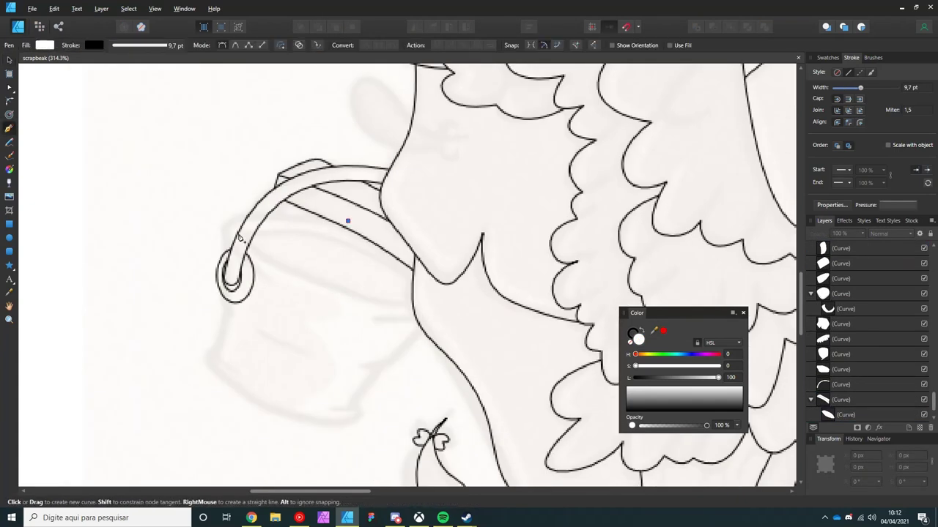
{"action": "left_click_drag", "start_coordinate": [233, 254], "coordinate": [247, 271]}
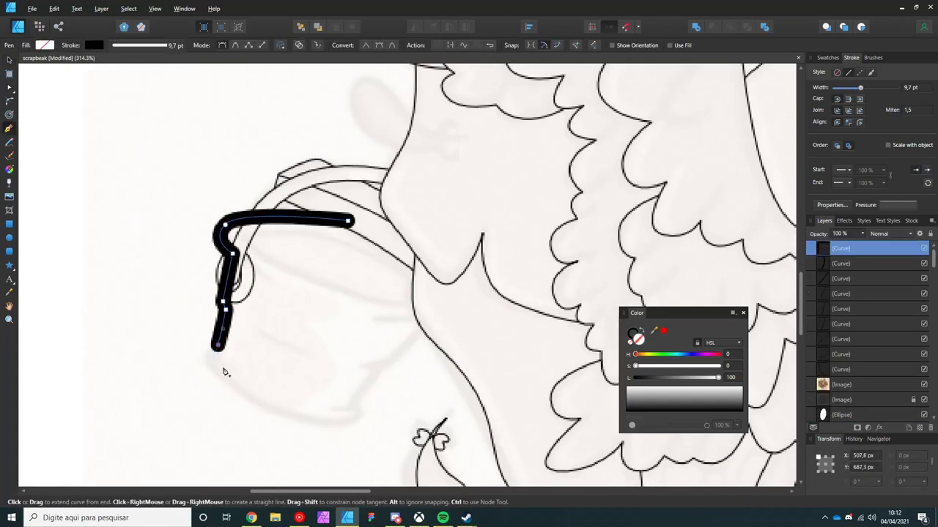
Step: Outline the rounded bucket body behind the line art and add a white oval across its top
{"action": "left_click_drag", "start_coordinate": [293, 417], "coordinate": [327, 425]}
{"action": "key", "text": "5"}
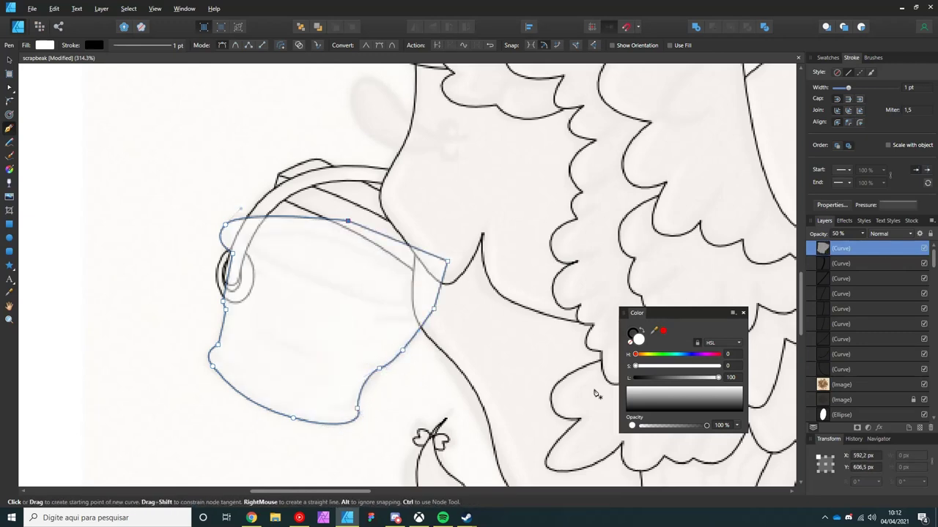
{"action": "key", "text": "0"}
{"action": "key", "text": "ctrl+shift+bracketleft"}
{"action": "key", "text": "a"}
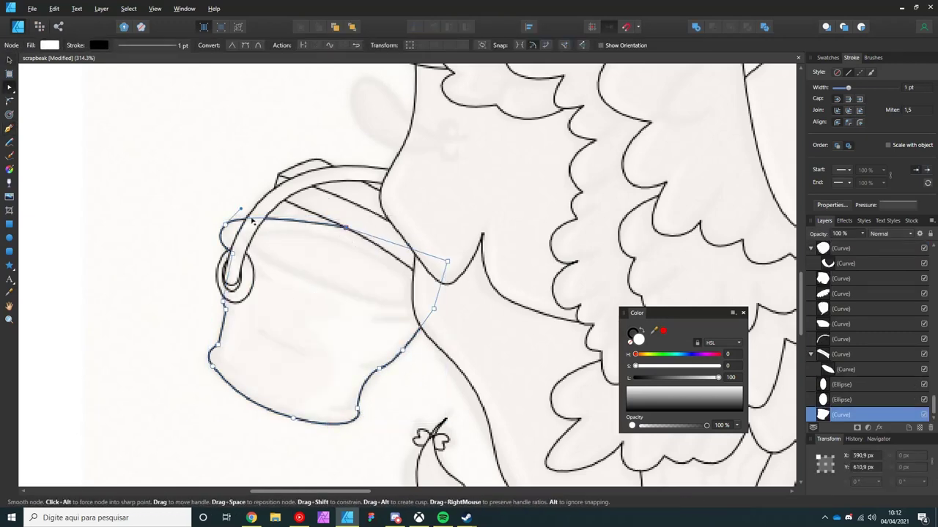
{"action": "key", "text": "m"}
{"action": "key", "text": "ctrl+d"}
{"action": "left_click_drag", "start_coordinate": [254, 229], "coordinate": [446, 276]}
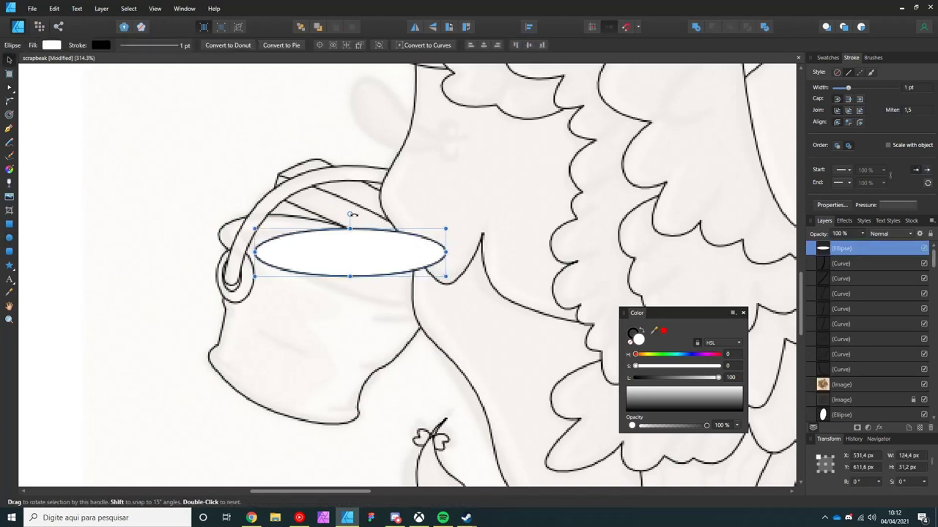
Step: Tilt and reshape the white oval to fit the bucket rim, behind the line art
{"action": "left_click_drag", "start_coordinate": [352, 214], "coordinate": [346, 220]}
{"action": "key", "text": "ctrl+shift+bracketleft"}
{"action": "left_click_drag", "start_coordinate": [446, 292], "coordinate": [448, 286]}
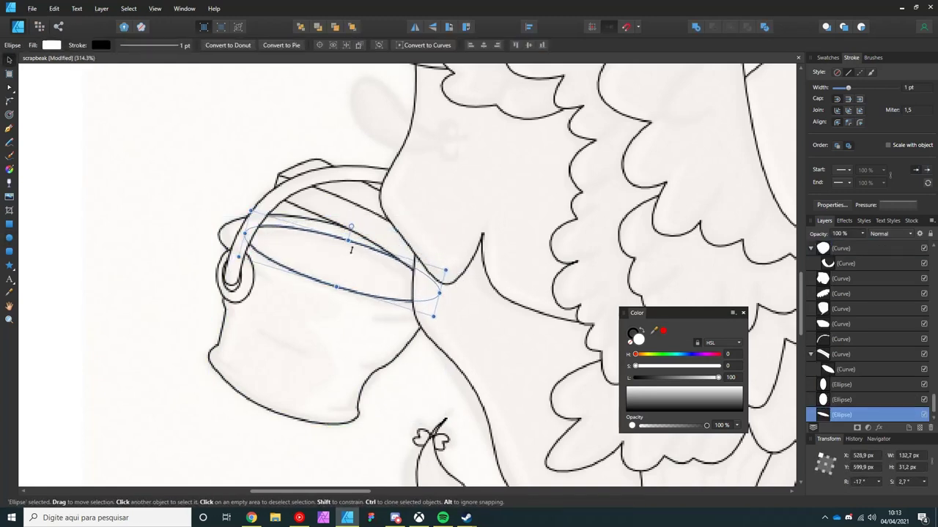
{"action": "left_click_drag", "start_coordinate": [353, 223], "coordinate": [355, 220]}
{"action": "key", "text": "a"}
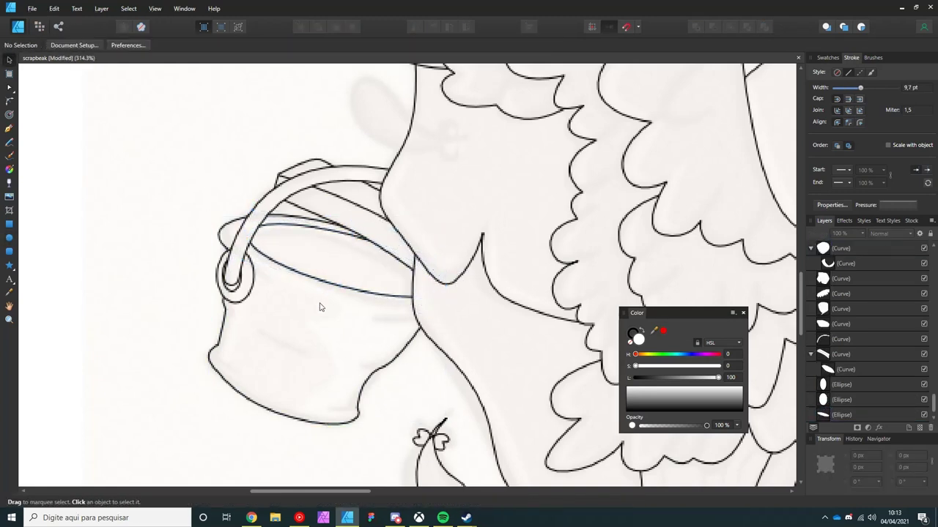
Step: Draw a short thin crease line across the bucket body
{"action": "left_click", "coordinate": [234, 241]}
{"action": "key", "text": "p"}
{"action": "scroll", "coordinate": [255, 298], "scroll_direction": "up", "scroll_amount": 1}
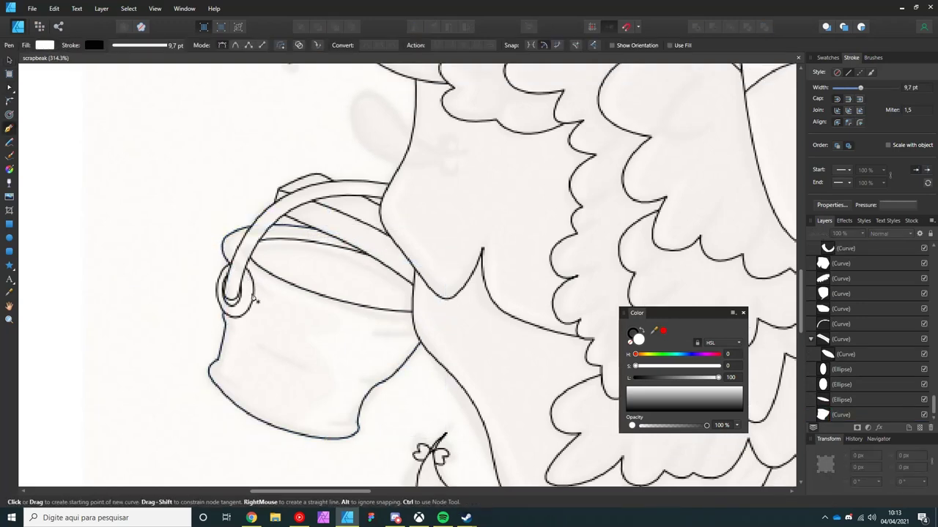
{"action": "key", "text": "ctrl+z"}
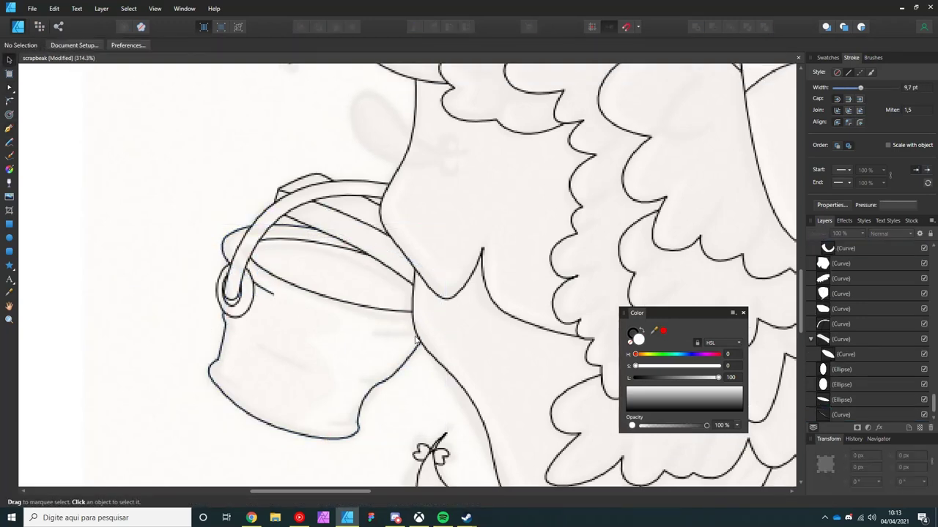
{"action": "left_click", "coordinate": [378, 333]}
{"action": "left_click", "coordinate": [428, 333]}
{"action": "key", "text": "v"}
{"action": "scroll", "coordinate": [337, 322], "scroll_direction": "down", "scroll_amount": 1}
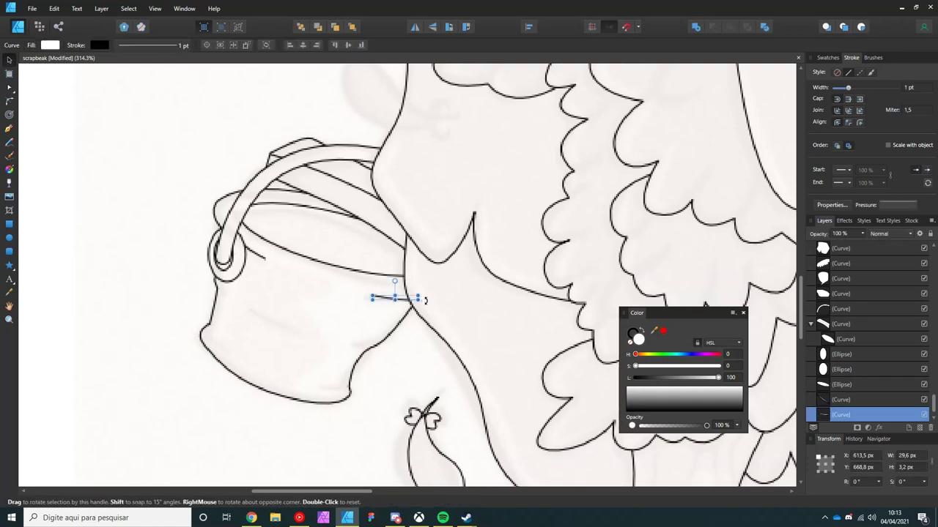
{"action": "left_click", "coordinate": [423, 300]}
Step: Begin the next 1 pt detail line inside the lower face outline
{"action": "scroll", "coordinate": [323, 396], "scroll_direction": "up", "scroll_amount": 1}
{"action": "double_click", "coordinate": [323, 395]}
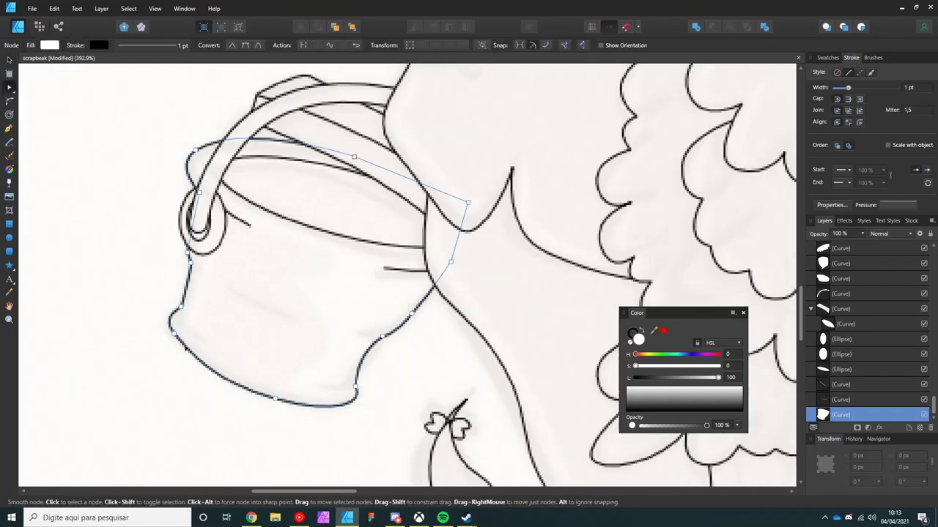
{"action": "scroll", "coordinate": [176, 352], "scroll_direction": "up", "scroll_amount": 2}
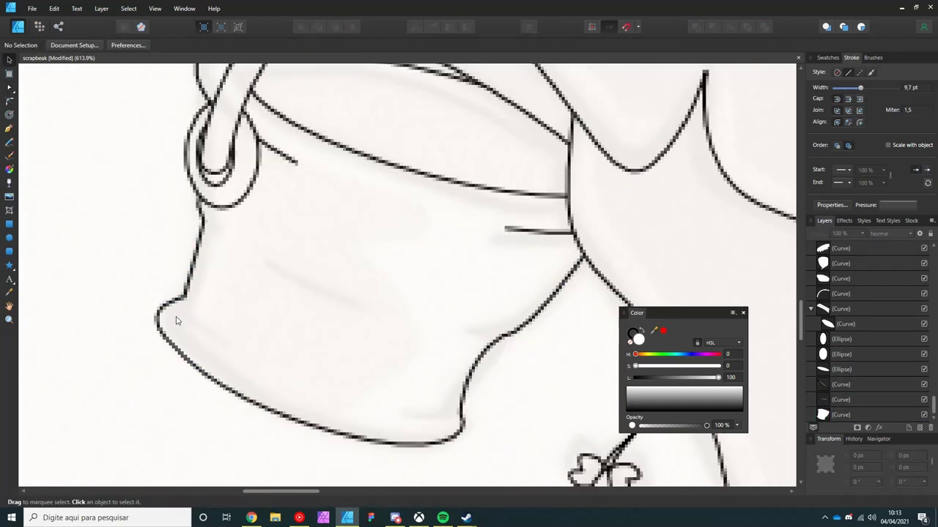
{"action": "key", "text": "p"}
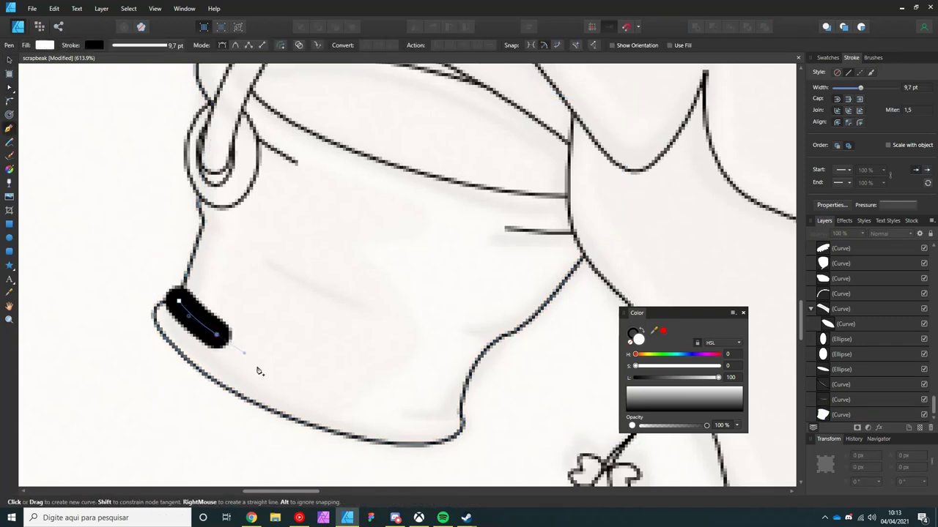
{"action": "key", "text": "ctrl+z"}
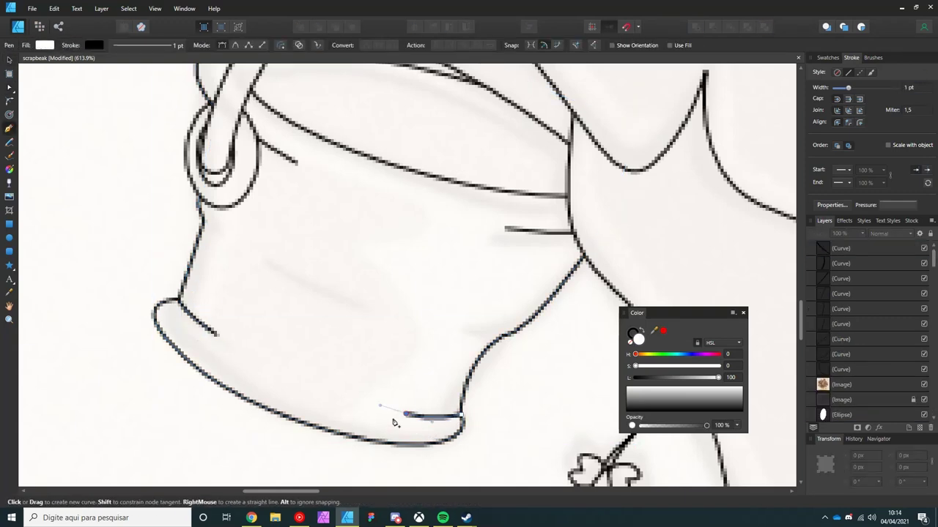
{"action": "key", "text": "Escape"}
{"action": "left_click", "coordinate": [216, 231]}
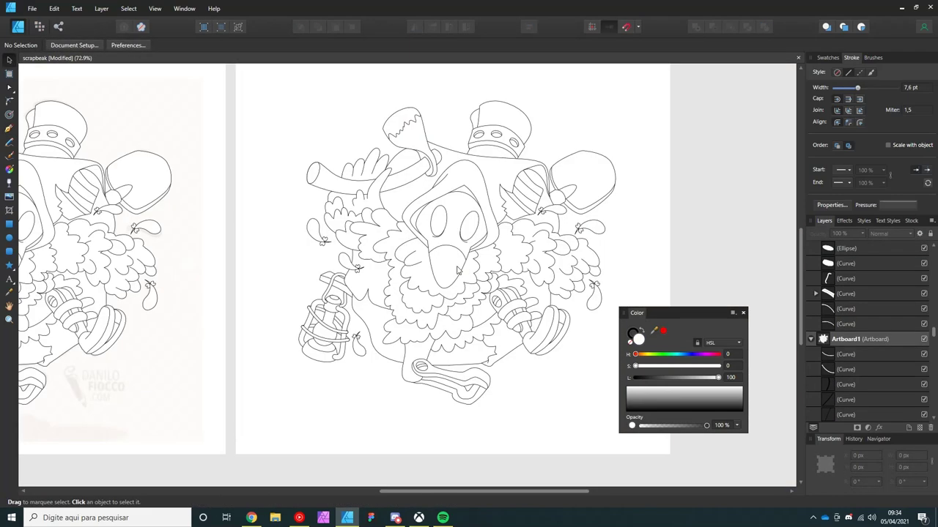
Step: Marquee-select all 96 objects and give them a dark brown fill (HSL 32, 43, 23)
{"action": "scroll", "coordinate": [457, 271], "scroll_direction": "down", "scroll_amount": 1}
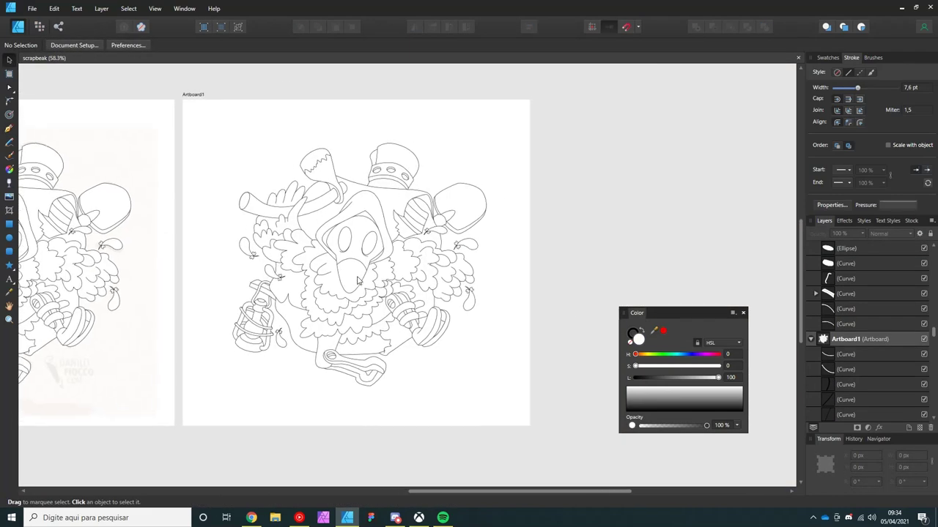
{"action": "left_click_drag", "start_coordinate": [553, 408], "coordinate": [205, 122]}
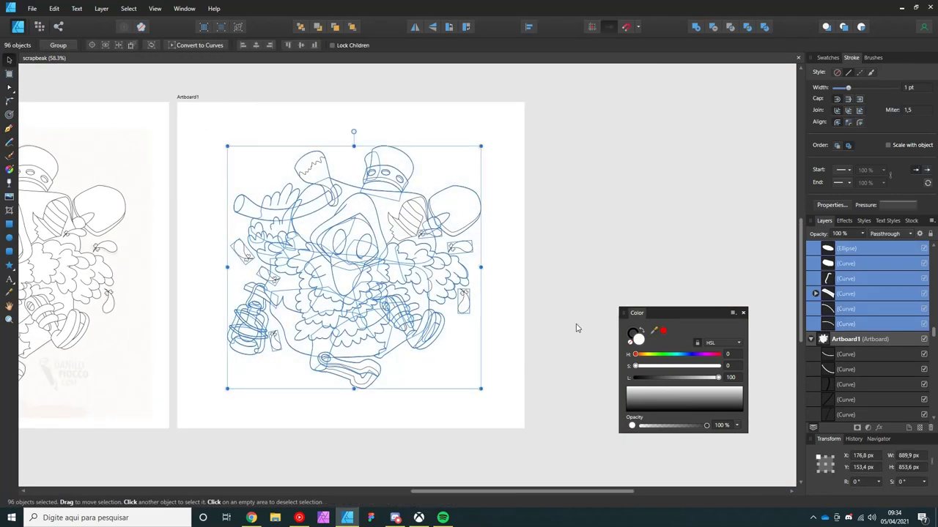
{"action": "left_click", "coordinate": [663, 333]}
{"action": "left_click", "coordinate": [676, 366]}
{"action": "mouse_move", "coordinate": [635, 353]}
{"action": "left_mouse_down"}
{"action": "mouse_move", "coordinate": [648, 354]}
{"action": "mouse_move", "coordinate": [655, 377]}
{"action": "left_mouse_up"}
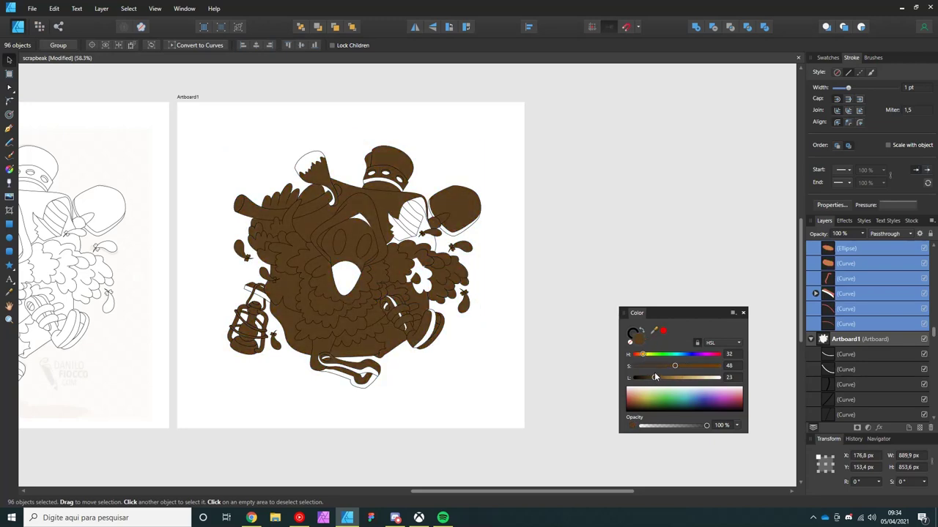
{"action": "left_click", "coordinate": [664, 365]}
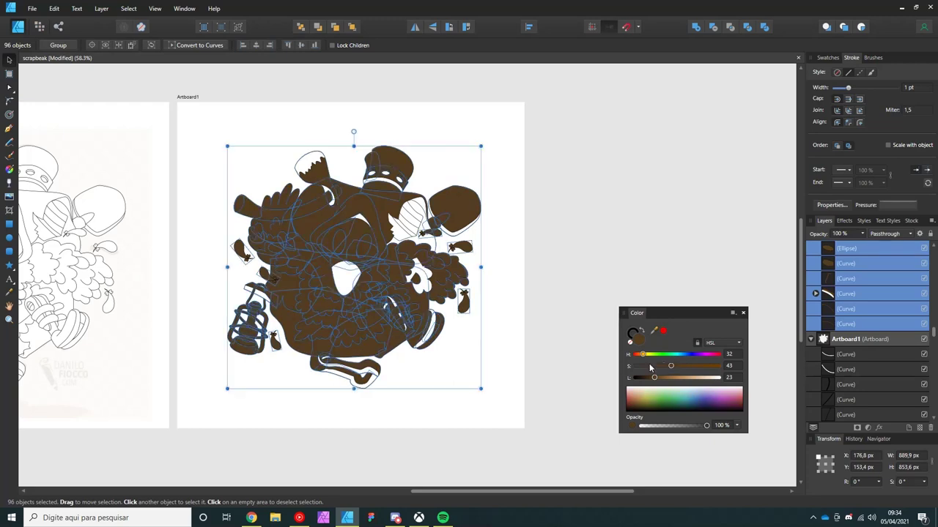
{"action": "left_click", "coordinate": [515, 386]}
{"action": "scroll", "coordinate": [309, 240], "scroll_direction": "up", "scroll_amount": 3}
{"action": "scroll", "coordinate": [344, 265], "scroll_direction": "up", "scroll_amount": 1}
Step: Recolour the horn orange-brown and the torn top piece a muted dark red
{"action": "left_click", "coordinate": [321, 186]}
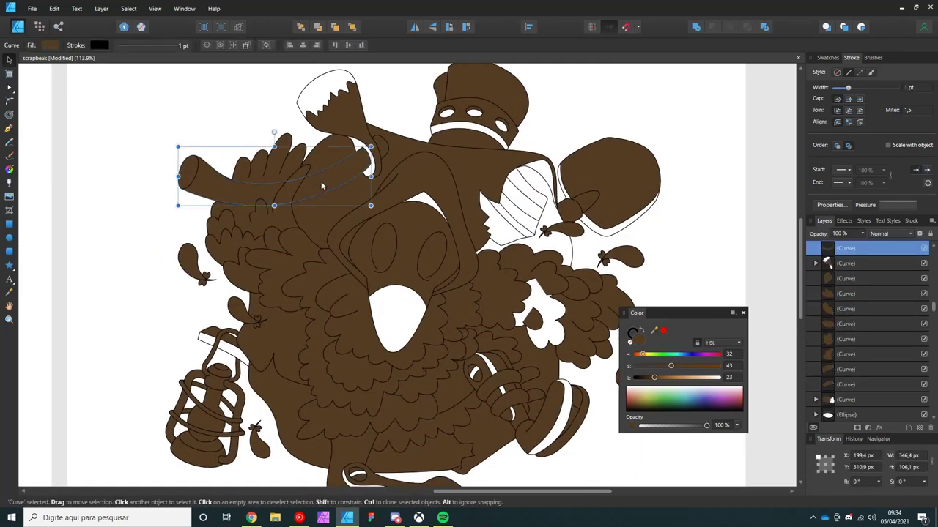
{"action": "left_click_drag", "start_coordinate": [642, 355], "coordinate": [662, 378]}
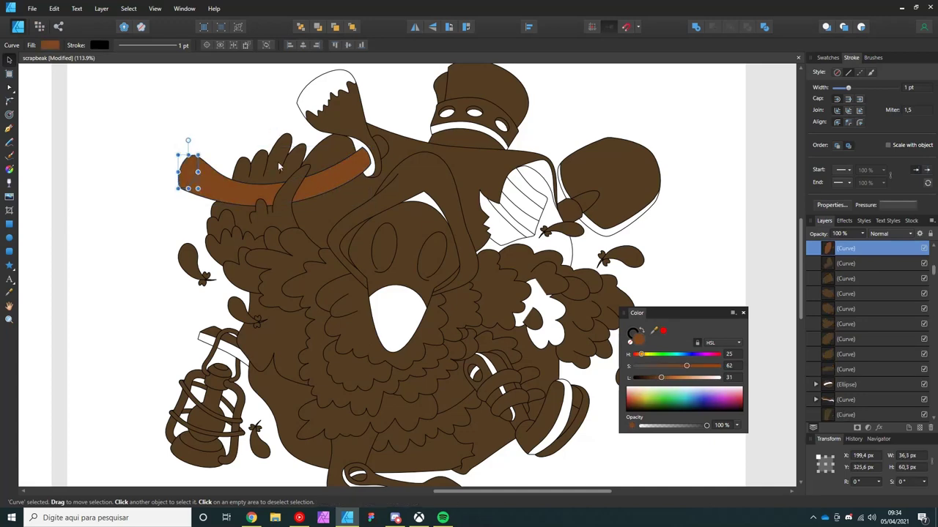
{"action": "left_click", "coordinate": [353, 135]}
{"action": "left_click", "coordinate": [675, 365]}
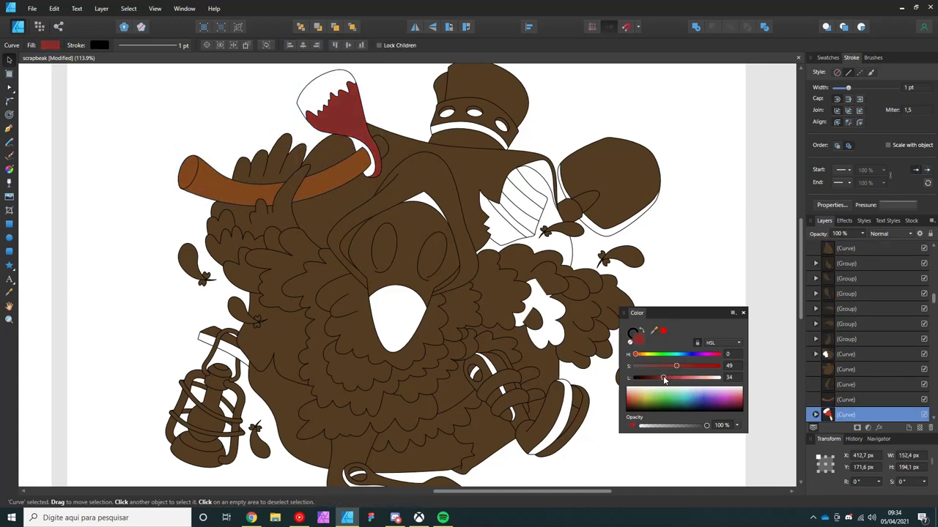
{"action": "left_click_drag", "start_coordinate": [676, 377], "coordinate": [670, 380]}
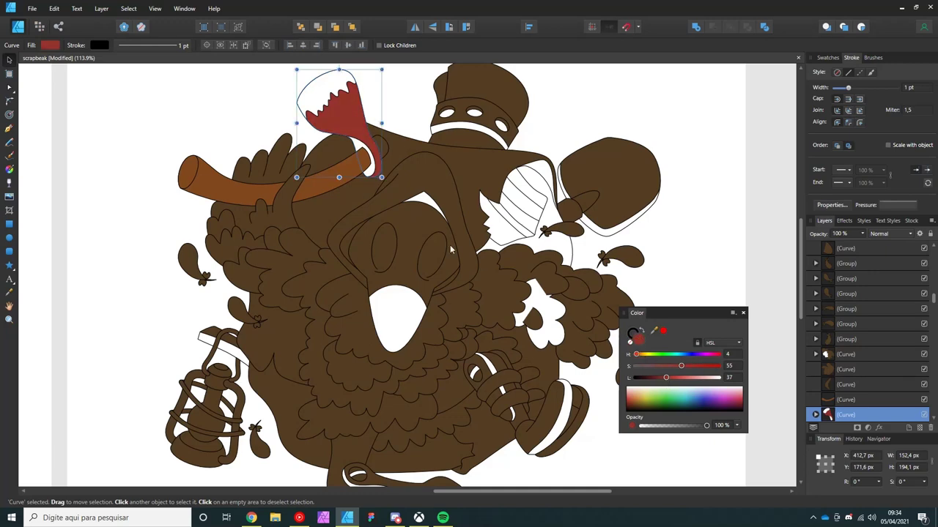
Step: Recolour the fur pieces on both sides of the mask dark navy
{"action": "left_click", "coordinate": [401, 261]}
{"action": "left_click", "coordinate": [402, 313]}
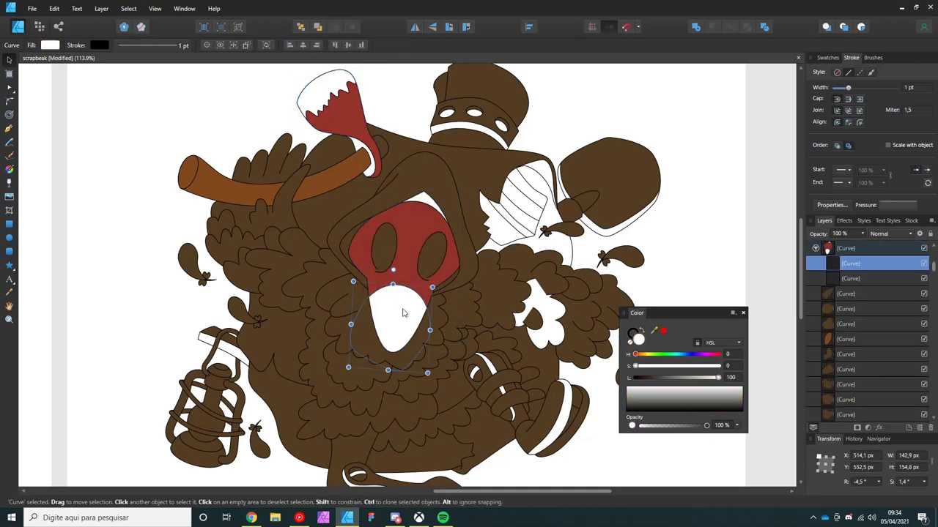
{"action": "left_click", "coordinate": [469, 299], "text": "shift"}
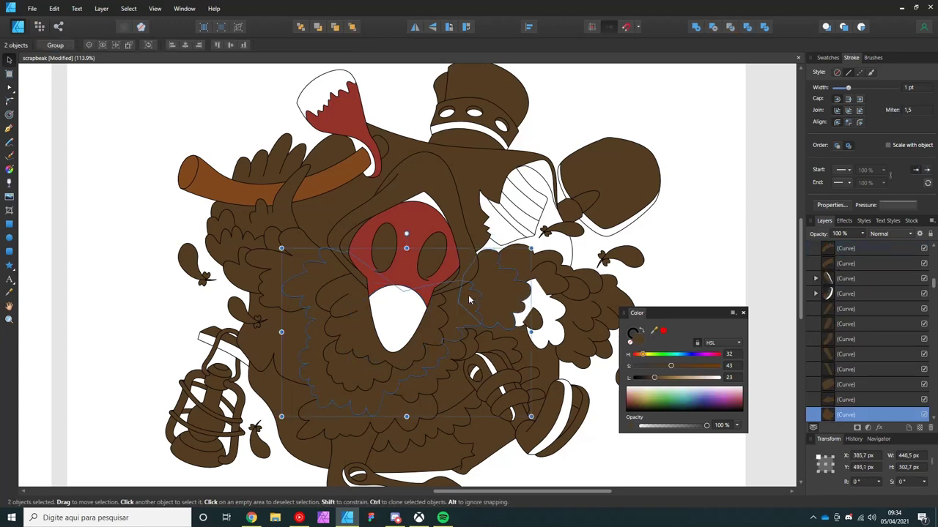
{"action": "left_click", "coordinate": [256, 271], "text": "shift"}
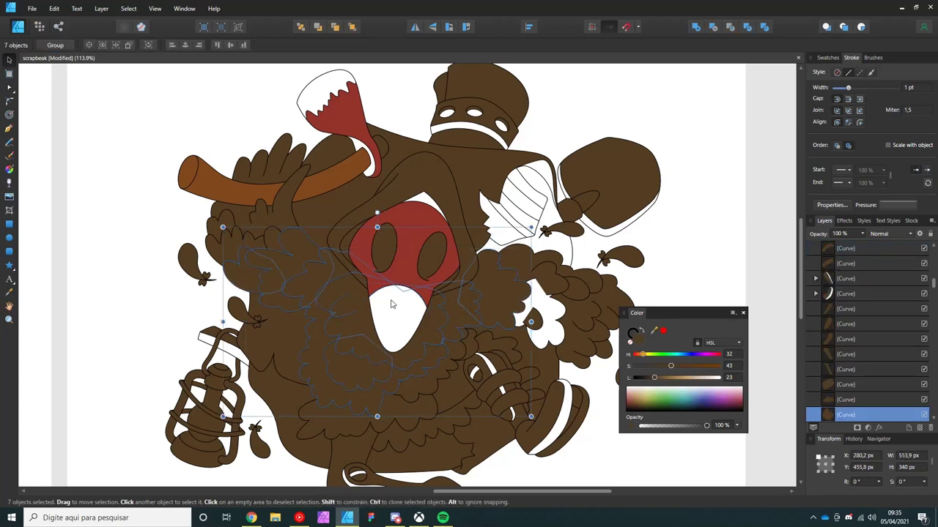
{"action": "mouse_move", "coordinate": [663, 355]}
{"action": "left_mouse_down"}
{"action": "mouse_move", "coordinate": [689, 355]}
{"action": "mouse_move", "coordinate": [643, 378]}
{"action": "left_mouse_up"}
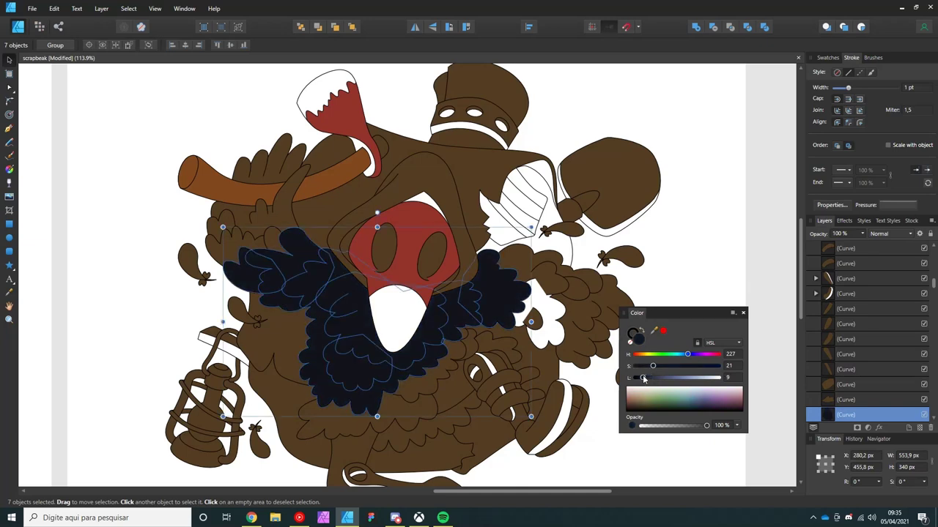
Step: Paste the navy fill onto the upper-left fur and the right-side fur pieces
{"action": "left_click", "coordinate": [237, 236]}
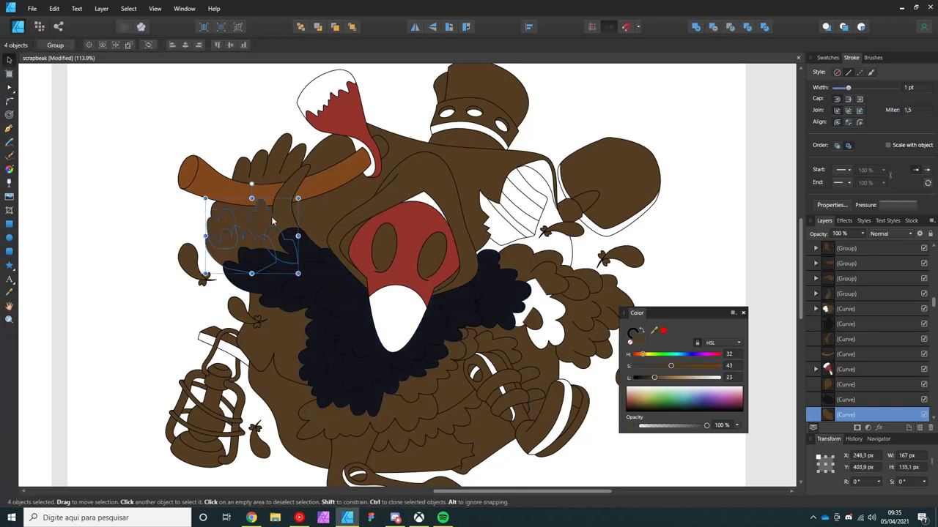
{"action": "key", "text": "ctrl+shift+v"}
{"action": "left_click", "coordinate": [553, 278]}
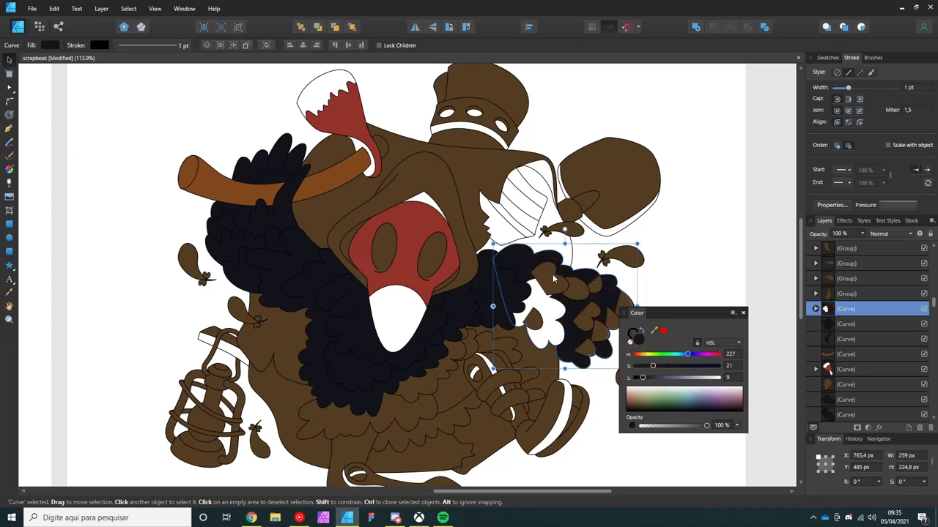
{"action": "left_click", "coordinate": [469, 278], "text": "shift"}
{"action": "left_click", "coordinate": [461, 297], "text": "shift"}
{"action": "left_click", "coordinate": [489, 341], "text": "shift"}
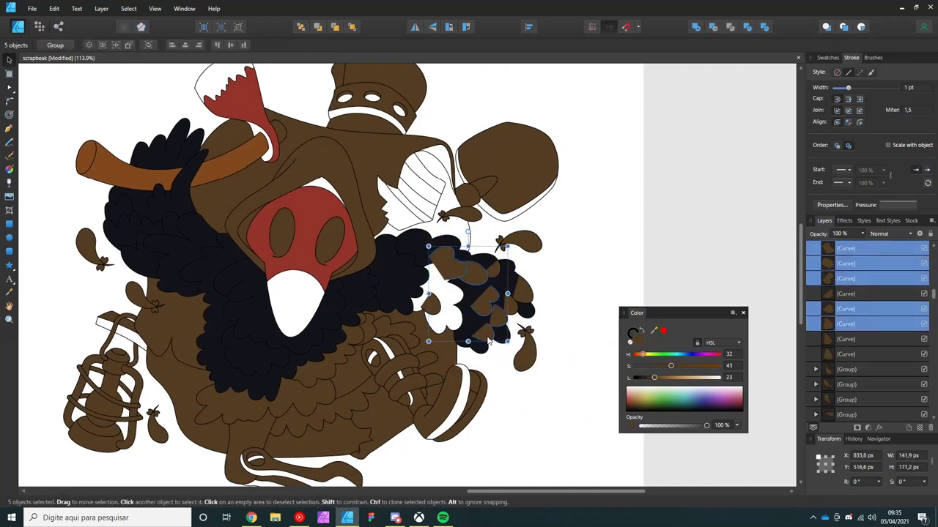
{"action": "key", "text": "ctrl+shift+v"}
Step: Fill the lower fur pieces and the floating leaves on both sides navy
{"action": "left_click", "coordinate": [495, 275]}
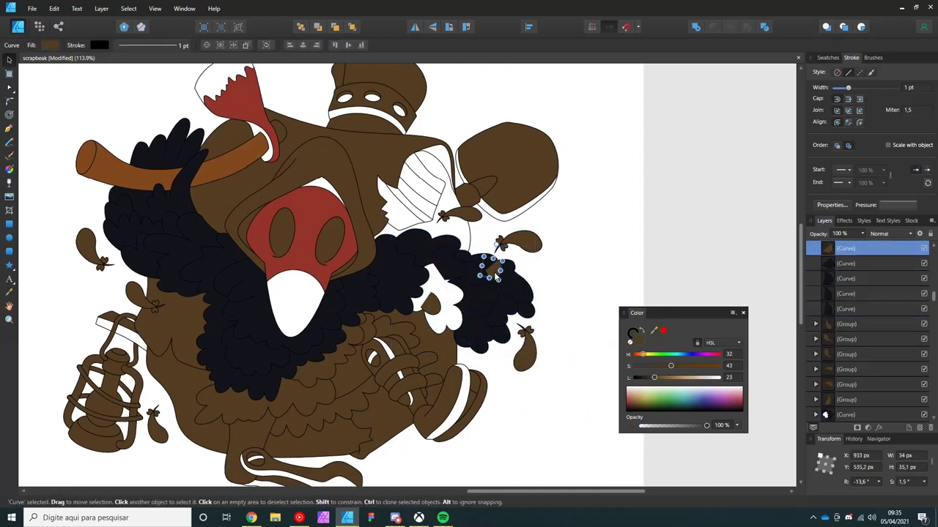
{"action": "scroll", "coordinate": [449, 306], "scroll_direction": "down", "scroll_amount": 2}
{"action": "left_click", "coordinate": [338, 345]}
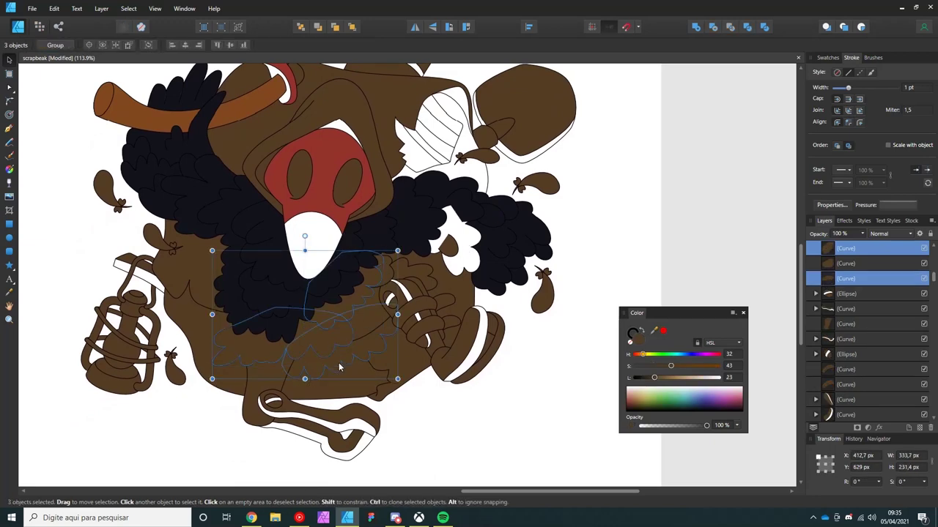
{"action": "left_click", "coordinate": [242, 329], "text": "shift"}
{"action": "left_click", "coordinate": [399, 282]}
{"action": "left_click", "coordinate": [153, 238]}
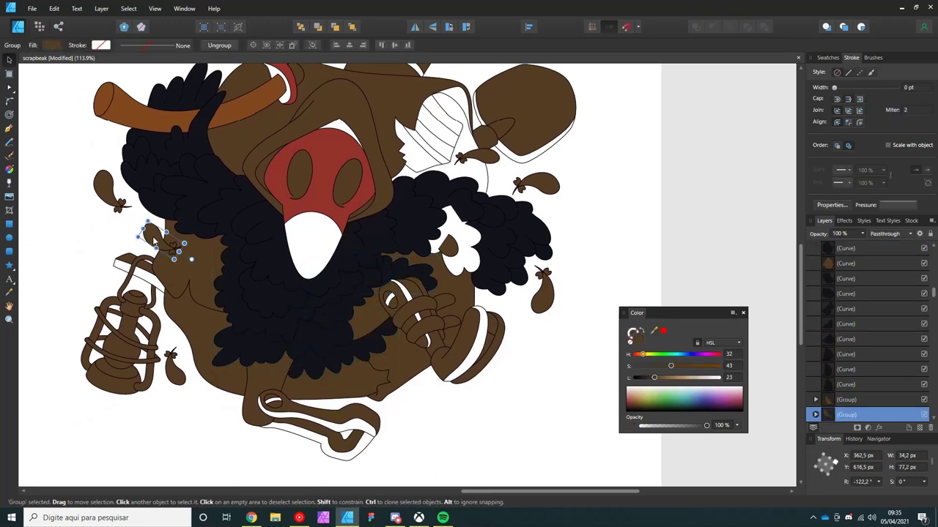
{"action": "left_click", "coordinate": [103, 192], "text": "shift"}
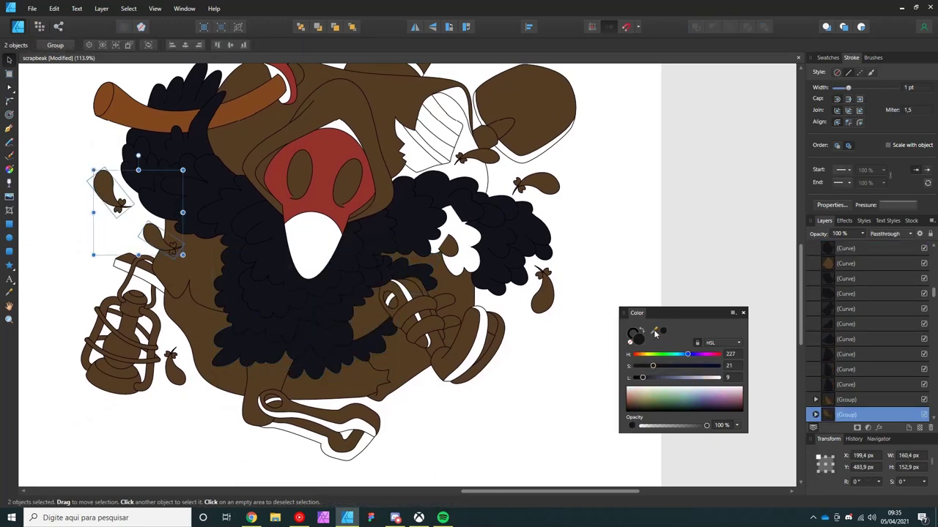
{"action": "left_click", "coordinate": [542, 297]}
{"action": "left_click", "coordinate": [537, 184], "text": "shift"}
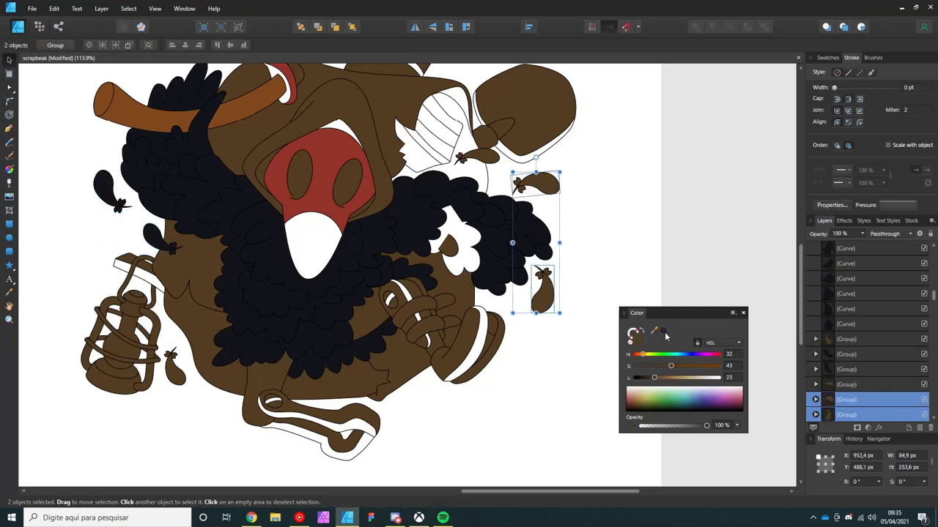
{"action": "key", "text": "ctrl+shift+v"}
Step: Fill the small leaf and the white shape inside the fur navy
{"action": "scroll", "coordinate": [314, 304], "scroll_direction": "up", "scroll_amount": 2}
{"action": "scroll", "coordinate": [313, 304], "scroll_direction": "up", "scroll_amount": 1}
{"action": "left_click", "coordinate": [444, 300]}
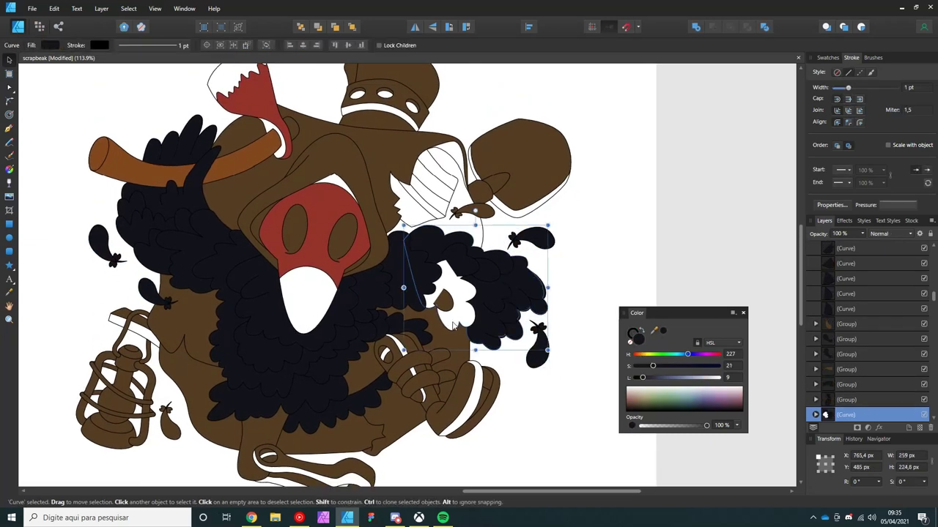
{"action": "key", "text": "ctrl+shift+v"}
{"action": "left_click", "coordinate": [658, 253]}
{"action": "left_click", "coordinate": [471, 315]}
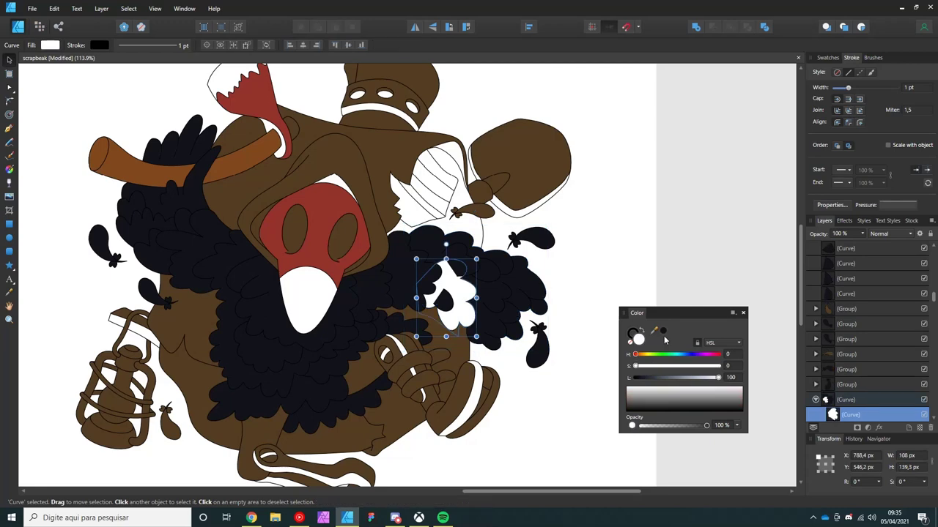
{"action": "key", "text": "ctrl+shift+v"}
{"action": "left_click", "coordinate": [613, 244]}
Step: Fill the shape above the red mask with brown
{"action": "scroll", "coordinate": [392, 249], "scroll_direction": "up", "scroll_amount": 1}
{"action": "scroll", "coordinate": [392, 249], "scroll_direction": "up", "scroll_amount": 1}
{"action": "left_click", "coordinate": [325, 227]}
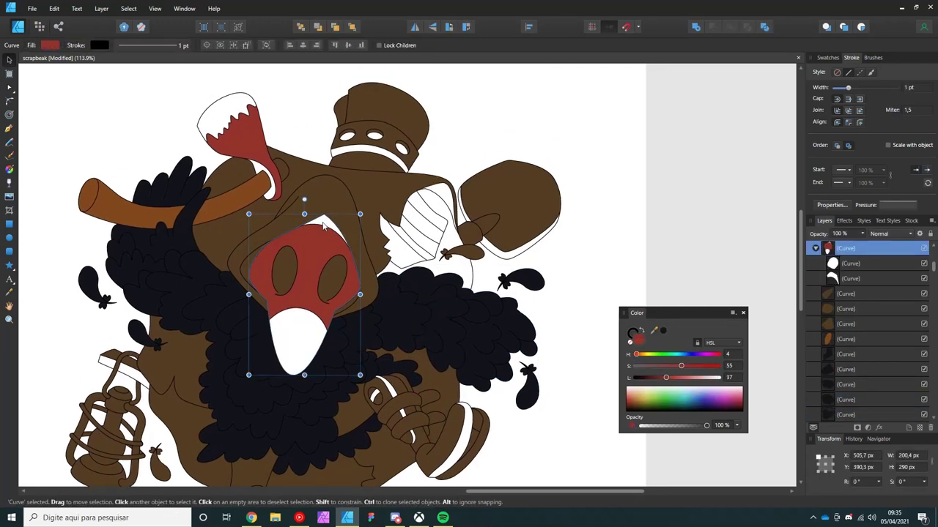
{"action": "left_click", "coordinate": [325, 227]}
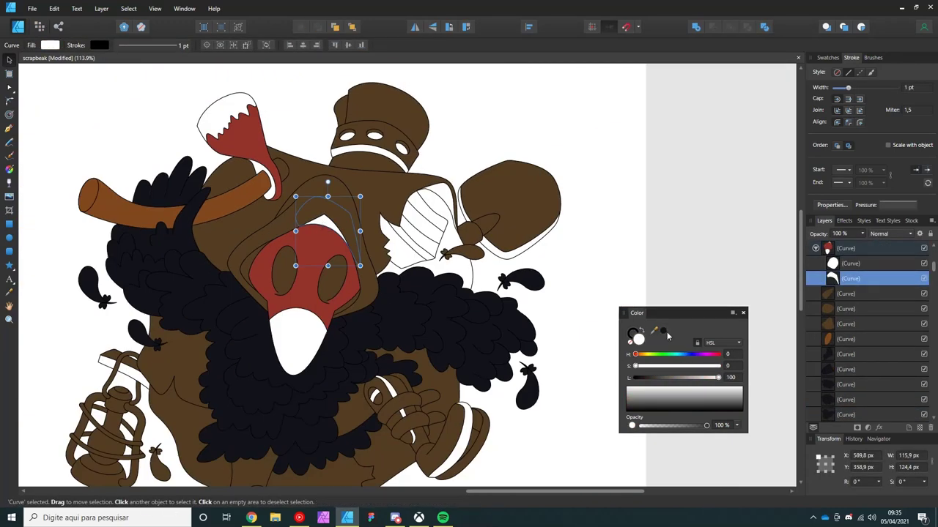
{"action": "key", "text": "ctrl+shift+v"}
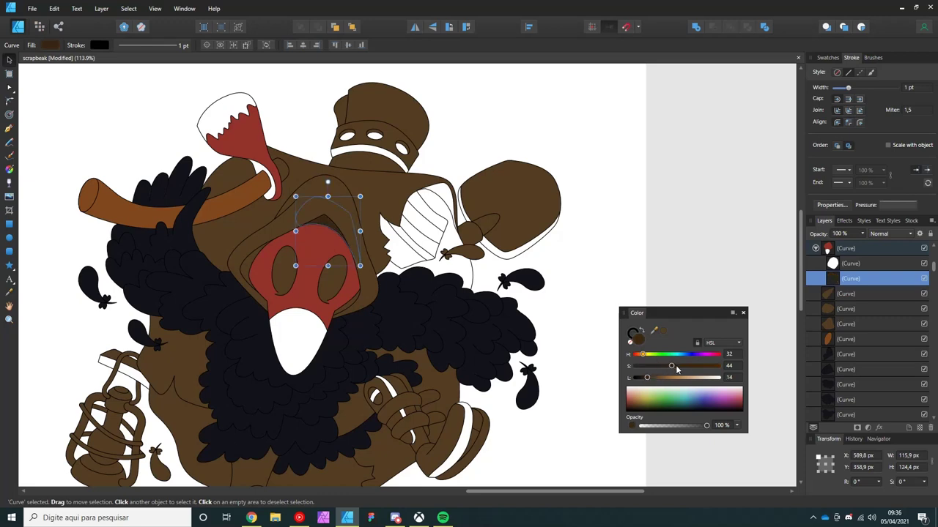
Step: Fill both eyes and the beak tip with sampled dark navy
{"action": "scroll", "coordinate": [258, 273], "scroll_direction": "up", "scroll_amount": 3}
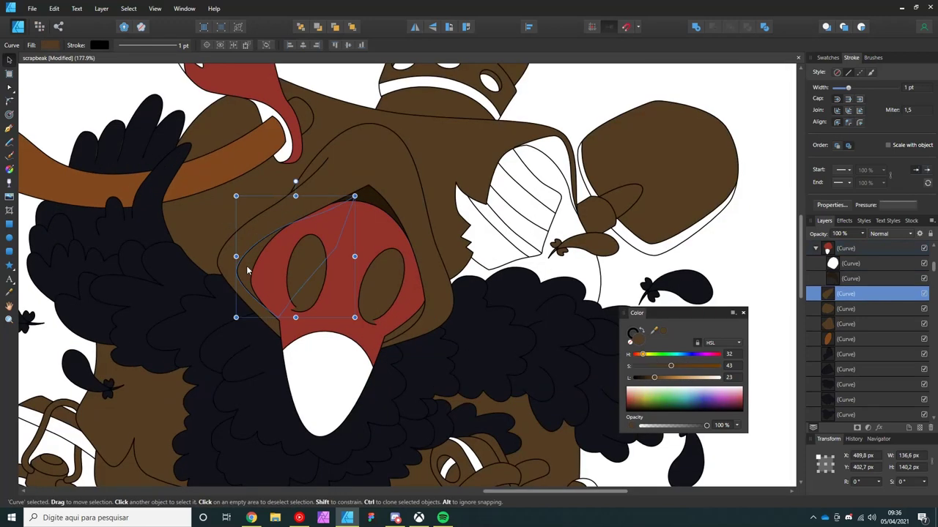
{"action": "left_click", "coordinate": [411, 328]}
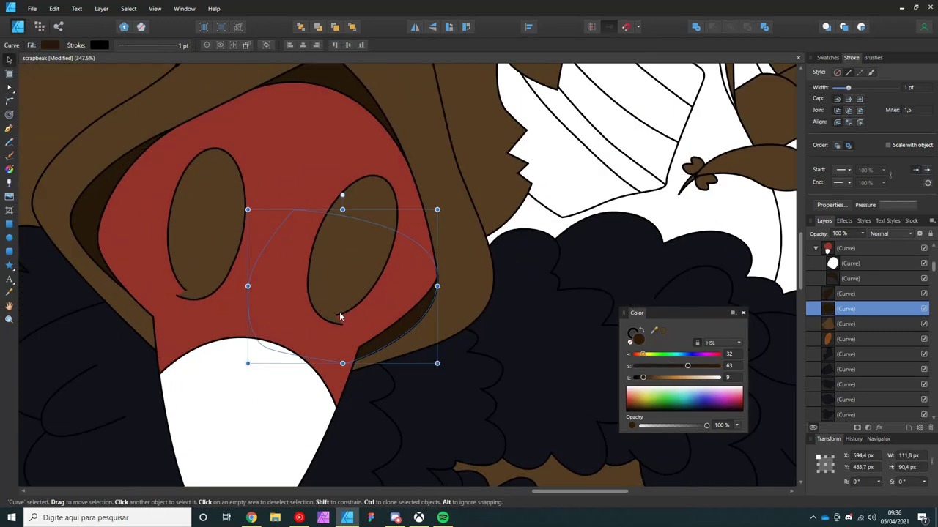
{"action": "scroll", "coordinate": [411, 328], "scroll_direction": "up", "scroll_amount": 3}
{"action": "left_click", "coordinate": [322, 307]}
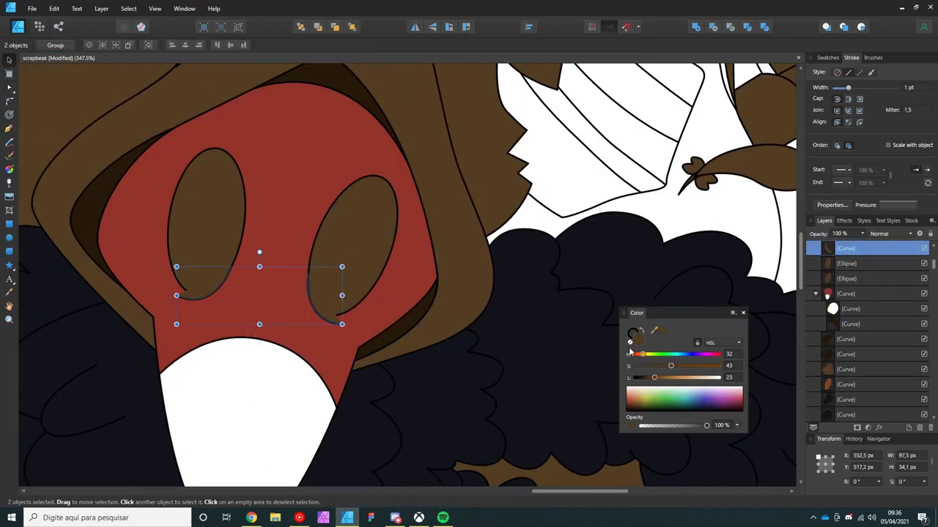
{"action": "scroll", "coordinate": [319, 267], "scroll_direction": "down", "scroll_amount": 4}
{"action": "left_click", "coordinate": [287, 249]}
{"action": "left_click", "coordinate": [335, 261], "text": "shift"}
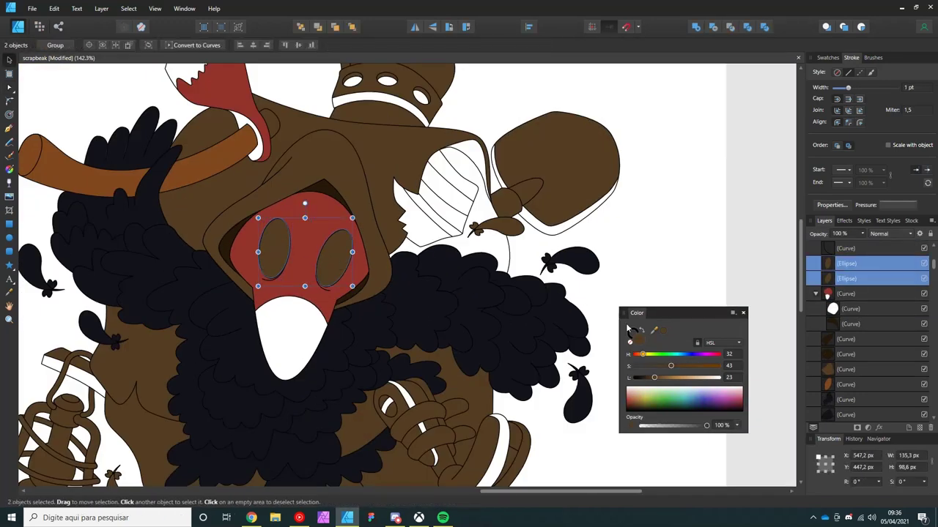
{"action": "left_click_drag", "start_coordinate": [468, 322], "coordinate": [431, 324]}
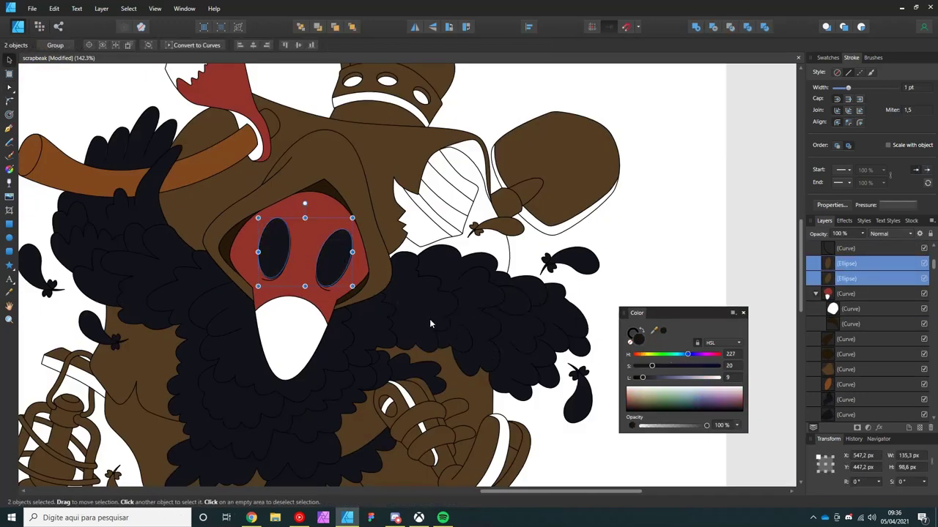
{"action": "double_click", "coordinate": [296, 312]}
{"action": "left_click", "coordinate": [664, 331]}
{"action": "key", "text": "ctrl+d"}
Step: Recolour the hat band orange-brown and add a darker duplicate shifted slightly down
{"action": "scroll", "coordinate": [330, 257], "scroll_direction": "down", "scroll_amount": 3}
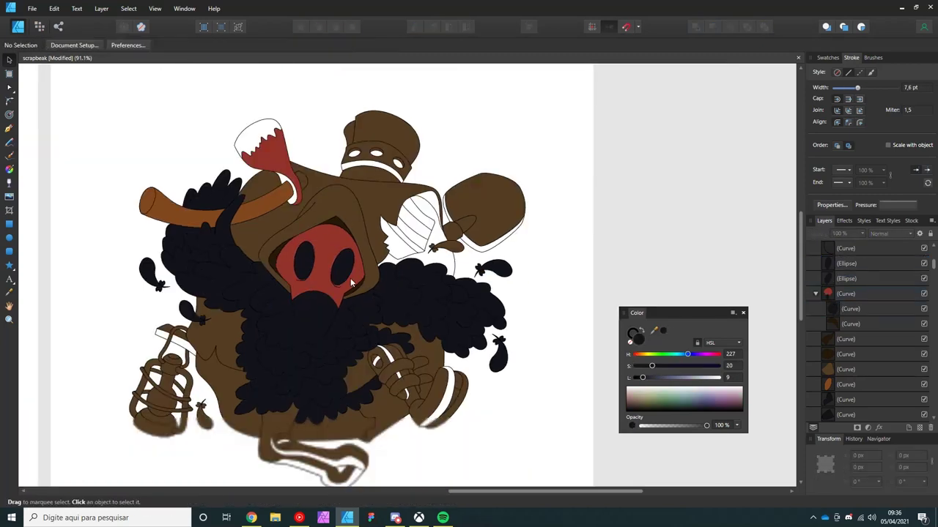
{"action": "scroll", "coordinate": [368, 247], "scroll_direction": "up", "scroll_amount": 3}
{"action": "left_click", "coordinate": [359, 206]}
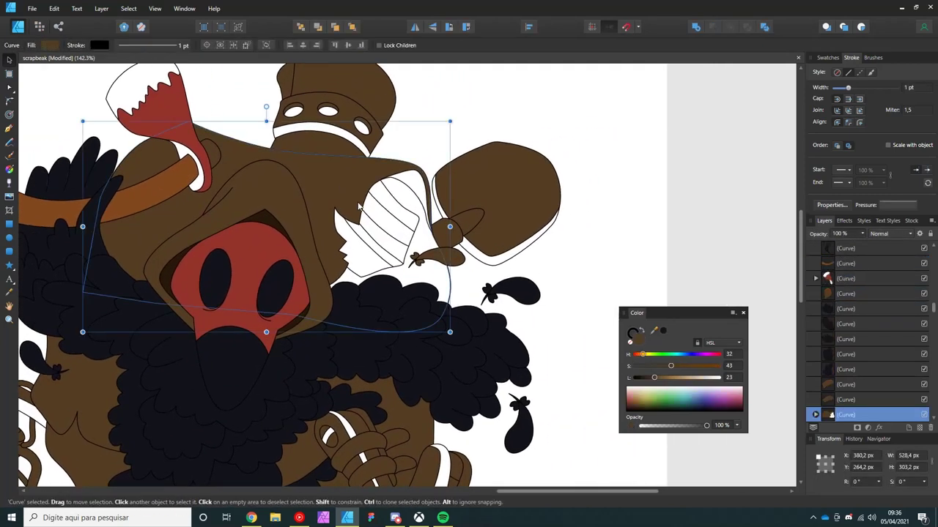
{"action": "key", "text": "ctrl+d"}
{"action": "scroll", "coordinate": [438, 275], "scroll_direction": "down", "scroll_amount": 3}
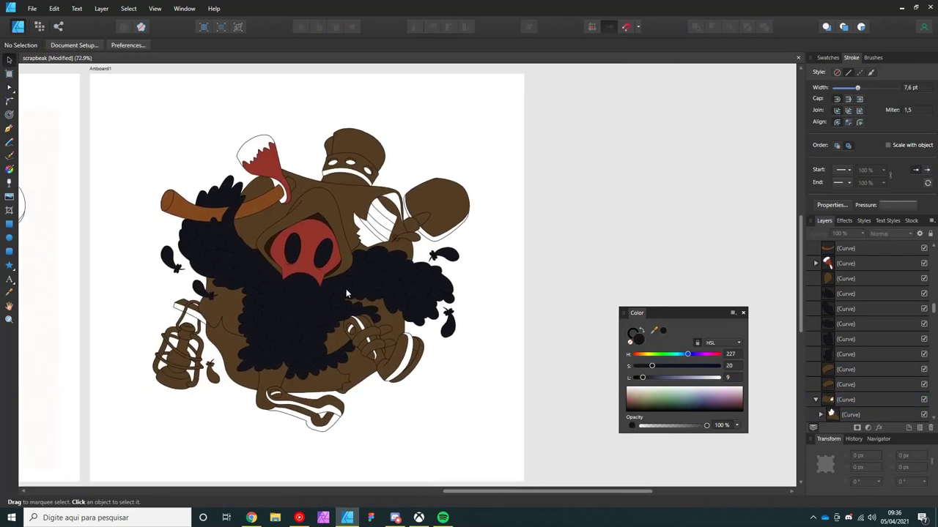
{"action": "scroll", "coordinate": [348, 183], "scroll_direction": "up", "scroll_amount": 3}
{"action": "left_click", "coordinate": [344, 180]}
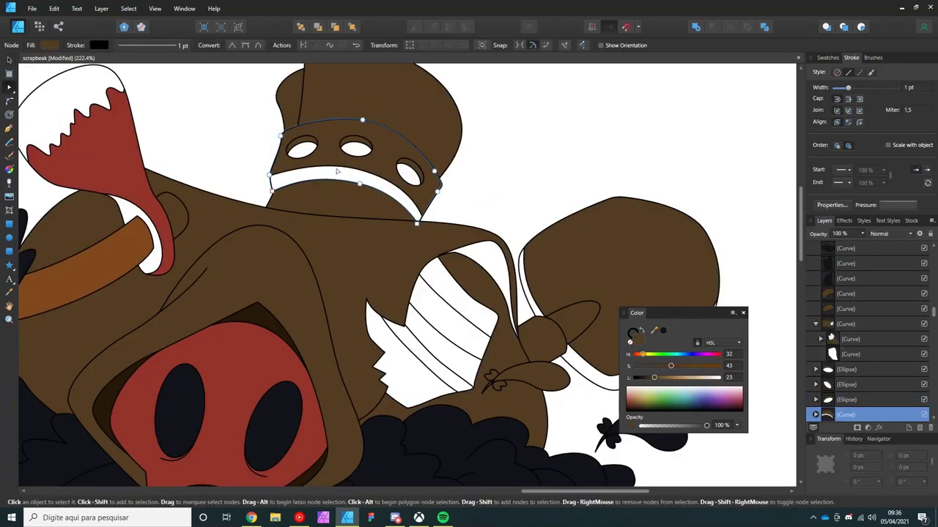
{"action": "left_click_drag", "start_coordinate": [654, 331], "coordinate": [111, 251]}
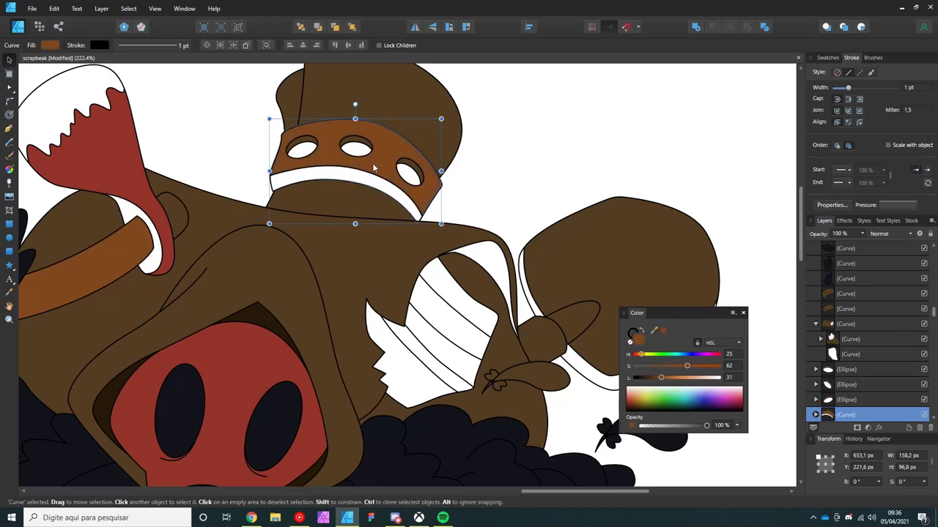
{"action": "key", "text": "ctrl+j"}
{"action": "left_click_drag", "start_coordinate": [377, 185], "coordinate": [377, 208]}
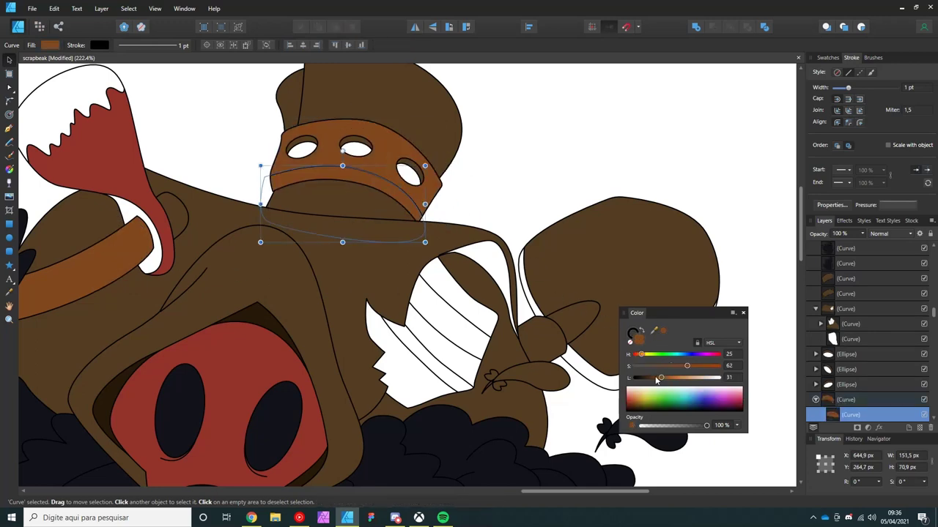
{"action": "left_click_drag", "start_coordinate": [661, 378], "coordinate": [653, 379]}
Step: Fill the shovel blade light blue-grey with a darker blue-grey rear edge
{"action": "scroll", "coordinate": [295, 220], "scroll_direction": "down", "scroll_amount": 3}
{"action": "scroll", "coordinate": [442, 243], "scroll_direction": "up", "scroll_amount": 3}
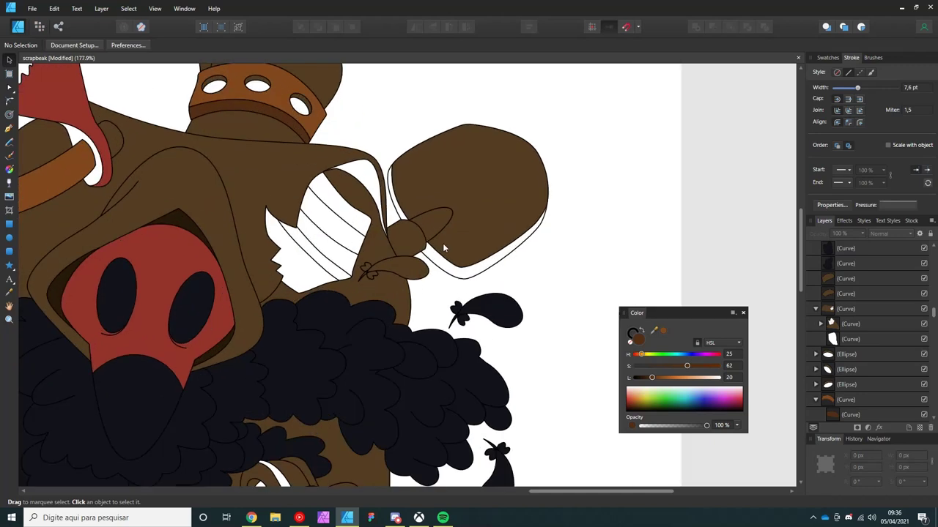
{"action": "left_click", "coordinate": [456, 230]}
{"action": "left_click_drag", "start_coordinate": [663, 331], "coordinate": [426, 337]}
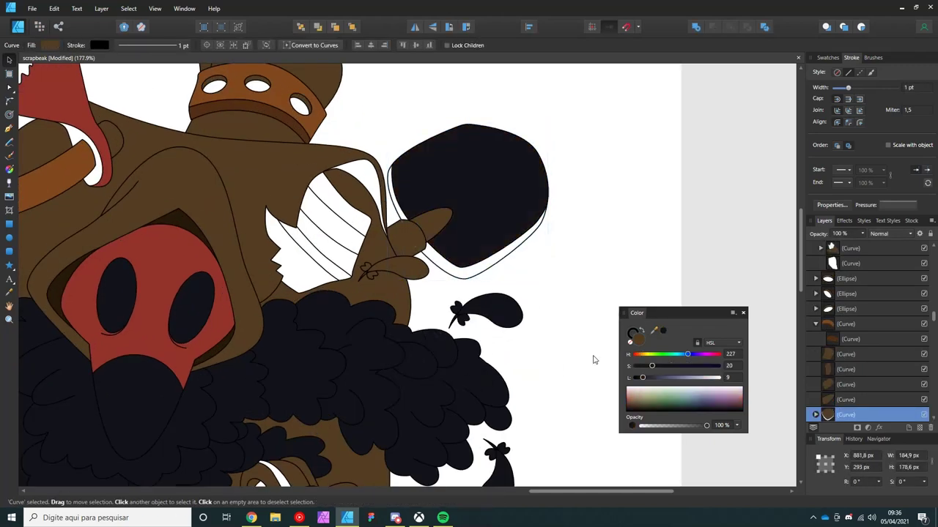
{"action": "mouse_move", "coordinate": [679, 382]}
{"action": "left_mouse_down"}
{"action": "mouse_move", "coordinate": [694, 382]}
{"action": "mouse_move", "coordinate": [676, 378]}
{"action": "left_mouse_up"}
{"action": "left_click", "coordinate": [477, 272]}
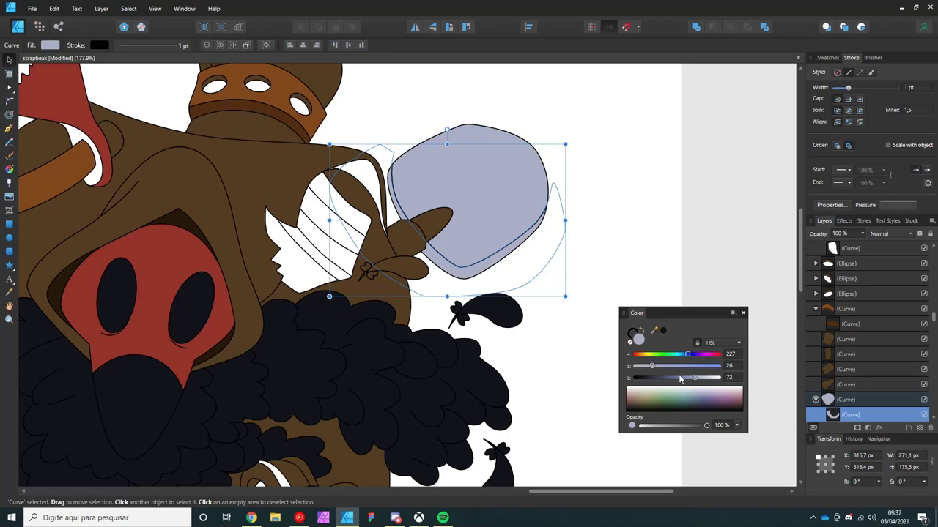
Step: Select the brown shape and round knob on the shovel handle, then clear the selection
{"action": "left_click", "coordinate": [440, 221]}
{"action": "left_click", "coordinate": [415, 232]}
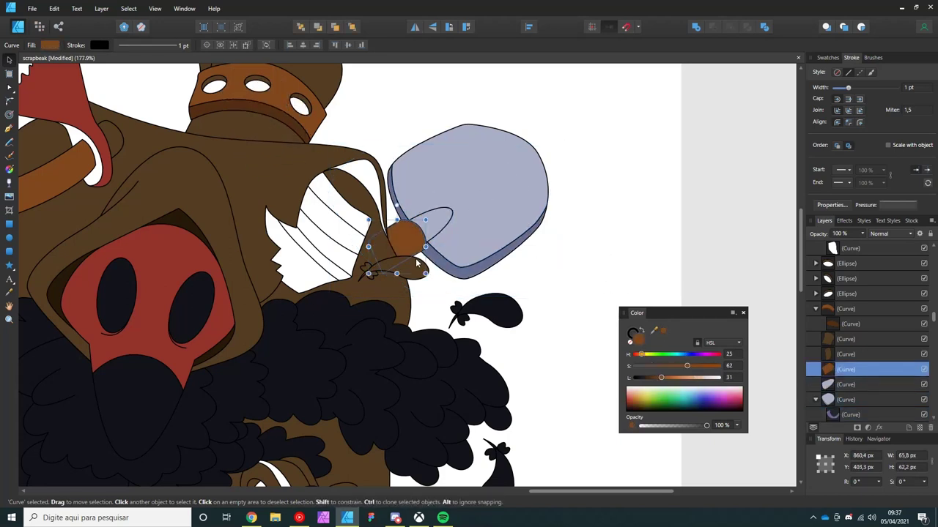
{"action": "scroll", "coordinate": [373, 158], "scroll_direction": "down", "scroll_amount": 3}
{"action": "left_click", "coordinate": [494, 268]}
{"action": "scroll", "coordinate": [245, 239], "scroll_direction": "down", "scroll_amount": 1}
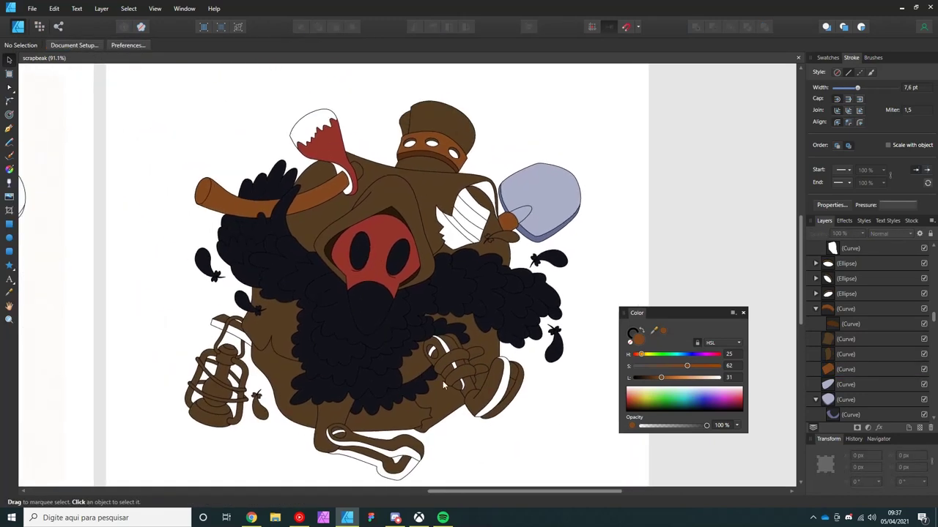
Step: Give the bone-shaped piece at the bottom a light blue-grey fill
{"action": "scroll", "coordinate": [399, 404], "scroll_direction": "up", "scroll_amount": 3}
{"action": "scroll", "coordinate": [439, 293], "scroll_direction": "down", "scroll_amount": 2}
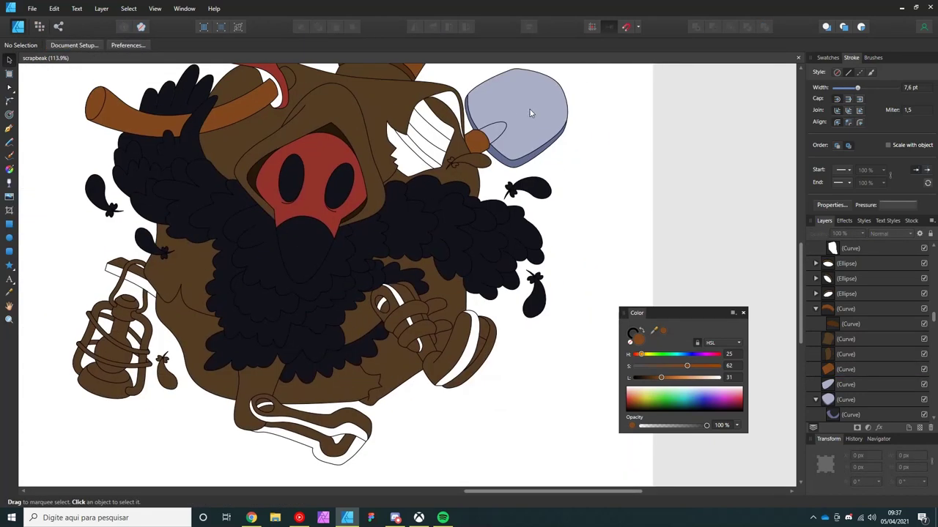
{"action": "left_click", "coordinate": [529, 109]}
{"action": "left_click", "coordinate": [343, 453]}
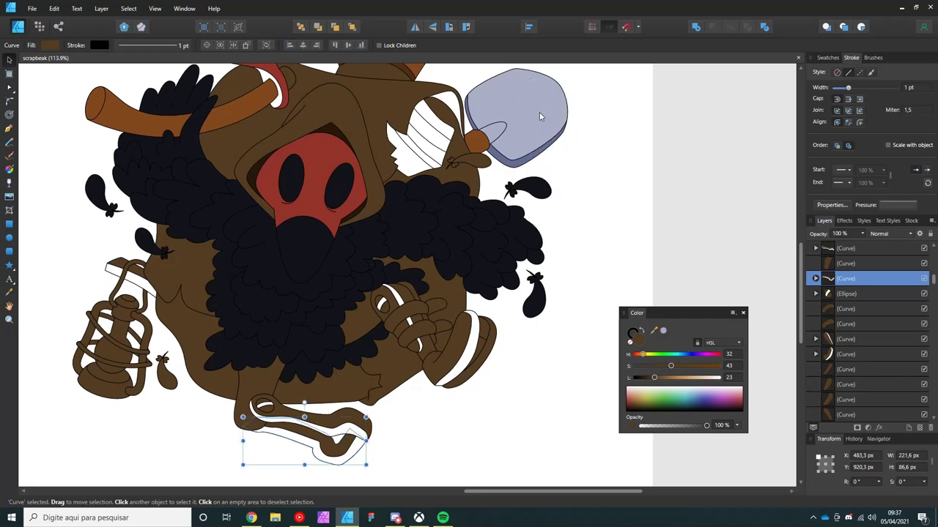
{"action": "key", "text": "a"}
{"action": "key", "text": "v"}
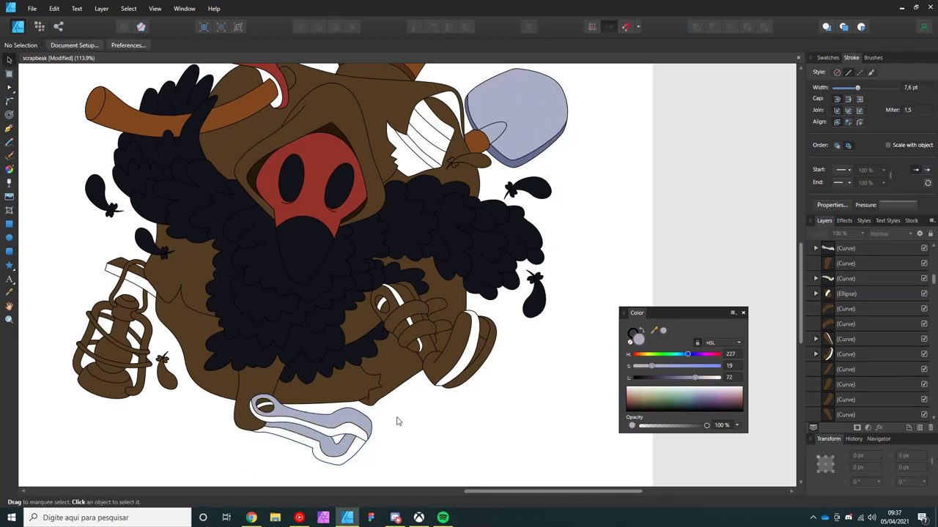
Step: Fill the bone's inner shape and hole ellipse with the shovel's sampled blue-grey
{"action": "left_click", "coordinate": [308, 432]}
{"action": "left_click_drag", "start_coordinate": [654, 331], "coordinate": [509, 165]}
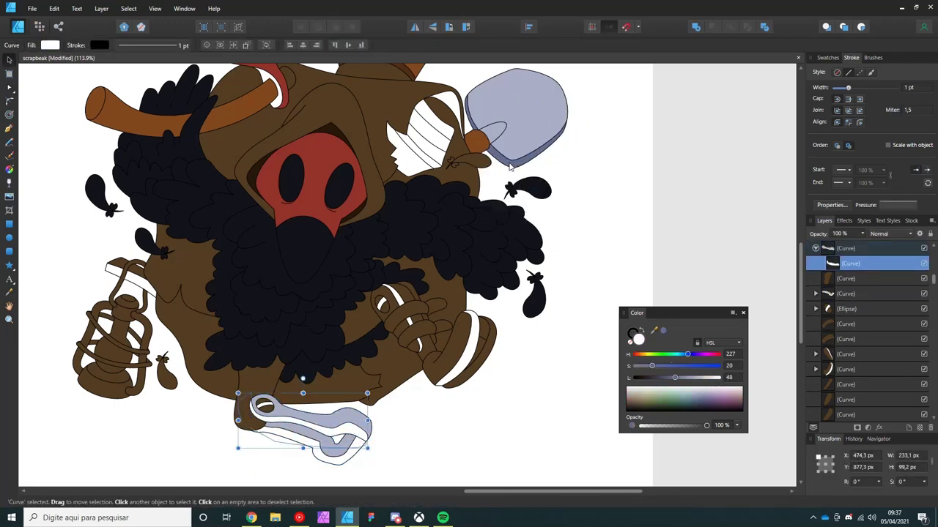
{"action": "left_click", "coordinate": [301, 450]}
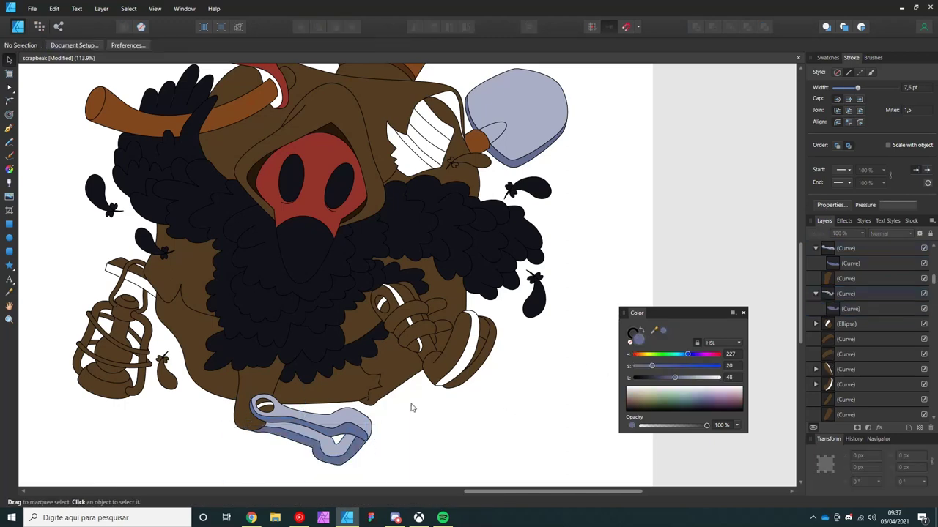
{"action": "left_click", "coordinate": [257, 402]}
{"action": "scroll", "coordinate": [257, 402], "scroll_direction": "up", "scroll_amount": 5}
{"action": "left_click", "coordinate": [280, 417]}
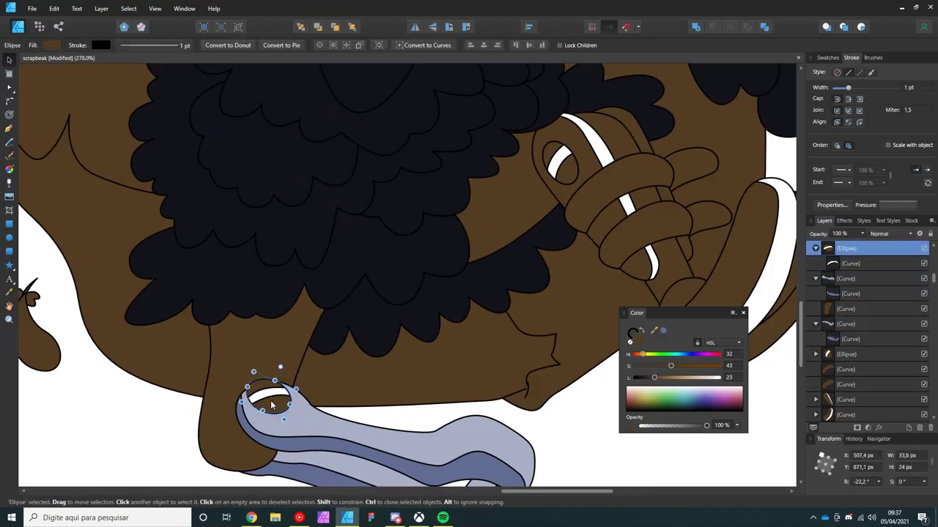
{"action": "scroll", "coordinate": [271, 403], "scroll_direction": "down", "scroll_amount": 5}
{"action": "left_click_drag", "start_coordinate": [662, 332], "coordinate": [486, 176]}
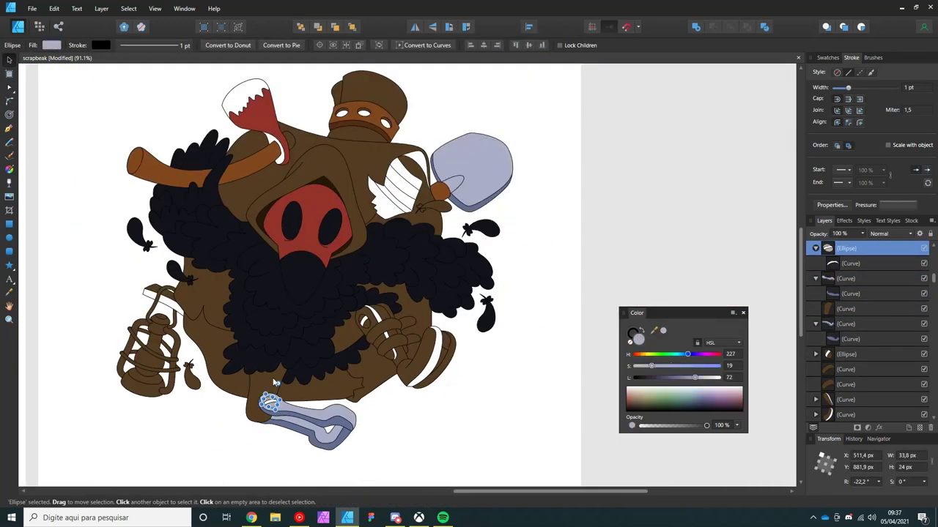
{"action": "scroll", "coordinate": [279, 424], "scroll_direction": "up", "scroll_amount": 3}
{"action": "key", "text": "ctrl+d"}
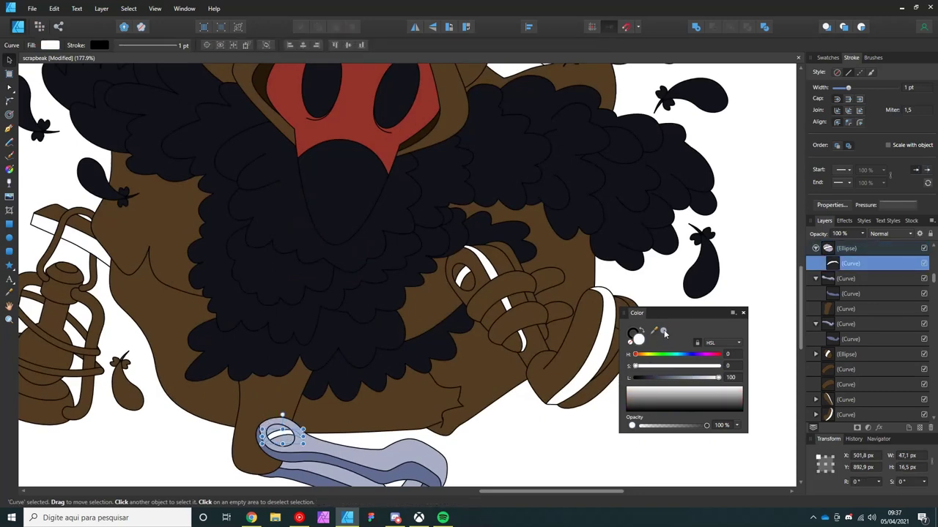
Step: Recolour the plank above the lantern orange-brown
{"action": "scroll", "coordinate": [447, 315], "scroll_direction": "down", "scroll_amount": 3}
{"action": "left_click", "coordinate": [239, 270]}
{"action": "scroll", "coordinate": [238, 270], "scroll_direction": "up", "scroll_amount": 3}
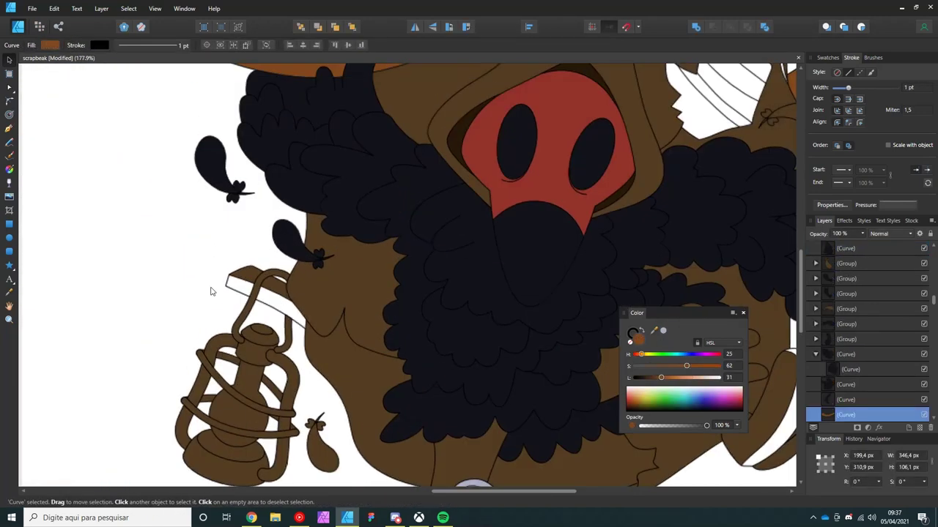
{"action": "key", "text": "ctrl+d"}
{"action": "scroll", "coordinate": [239, 286], "scroll_direction": "down", "scroll_amount": 2}
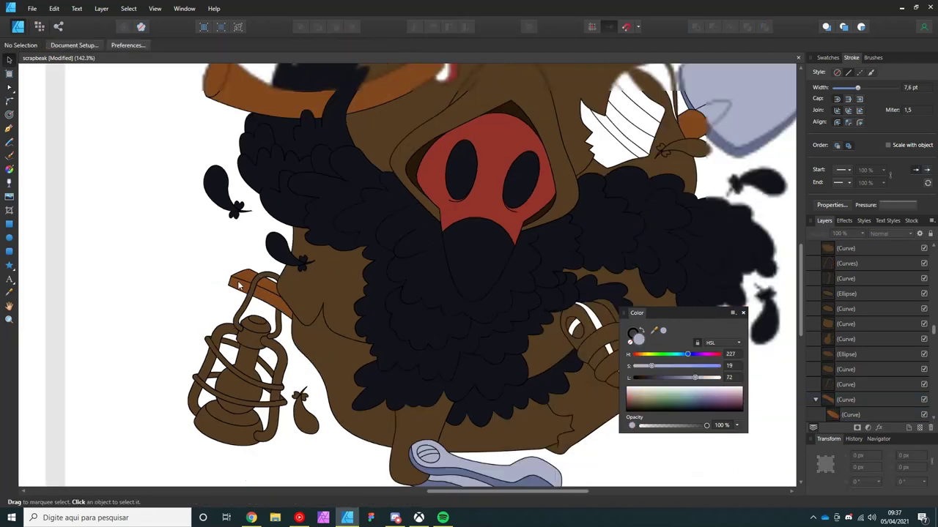
{"action": "scroll", "coordinate": [238, 293], "scroll_direction": "down", "scroll_amount": 2}
Step: Remove the white overlay from the teeth inside their nested group
{"action": "scroll", "coordinate": [393, 269], "scroll_direction": "up", "scroll_amount": 3}
{"action": "left_click", "coordinate": [193, 225]}
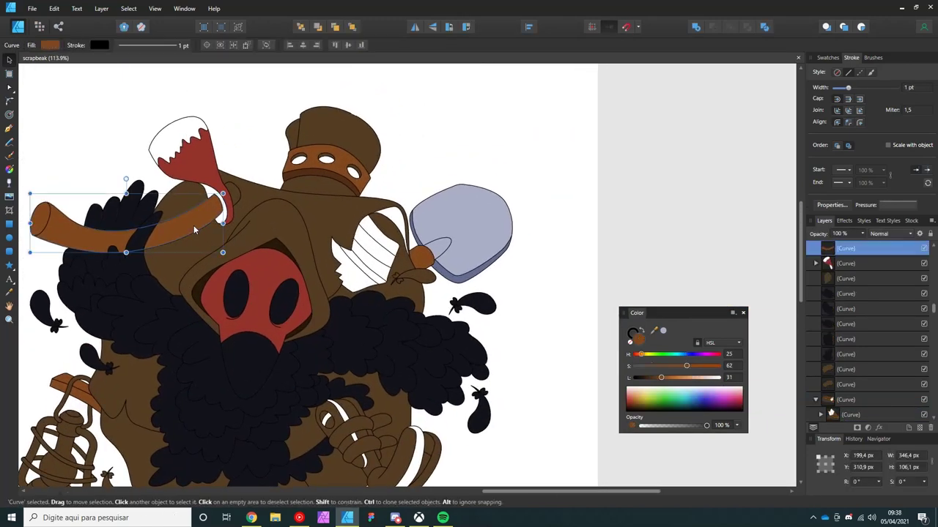
{"action": "scroll", "coordinate": [376, 284], "scroll_direction": "up", "scroll_amount": 2}
{"action": "left_click", "coordinate": [376, 285]}
{"action": "double_click", "coordinate": [376, 282]}
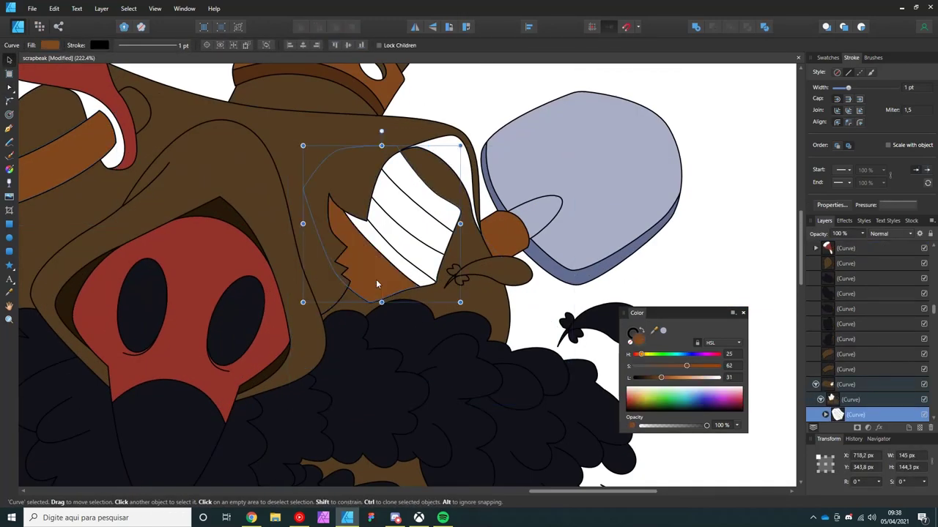
{"action": "double_click", "coordinate": [413, 216]}
{"action": "key", "text": "Delete"}
Step: Paste the red mask style onto the teeth curve so they match the nose red
{"action": "key", "text": "a"}
{"action": "left_click", "coordinate": [240, 258]}
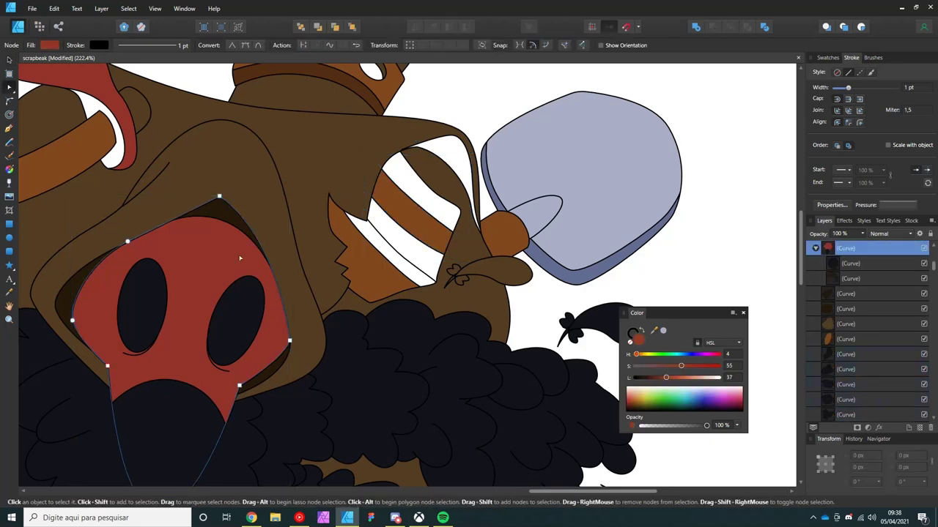
{"action": "key", "text": "v"}
{"action": "left_click", "coordinate": [398, 242]}
{"action": "double_click", "coordinate": [397, 244]}
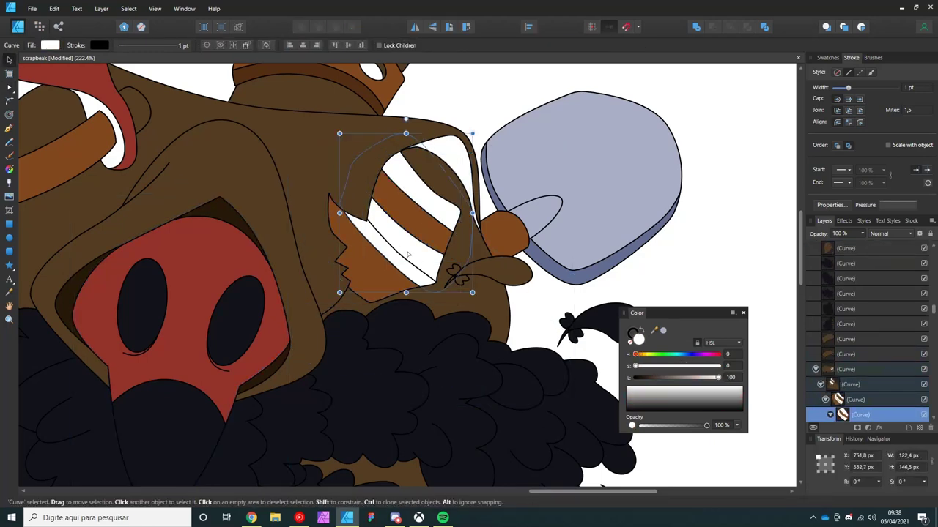
{"action": "key", "text": "ctrl+shift+v"}
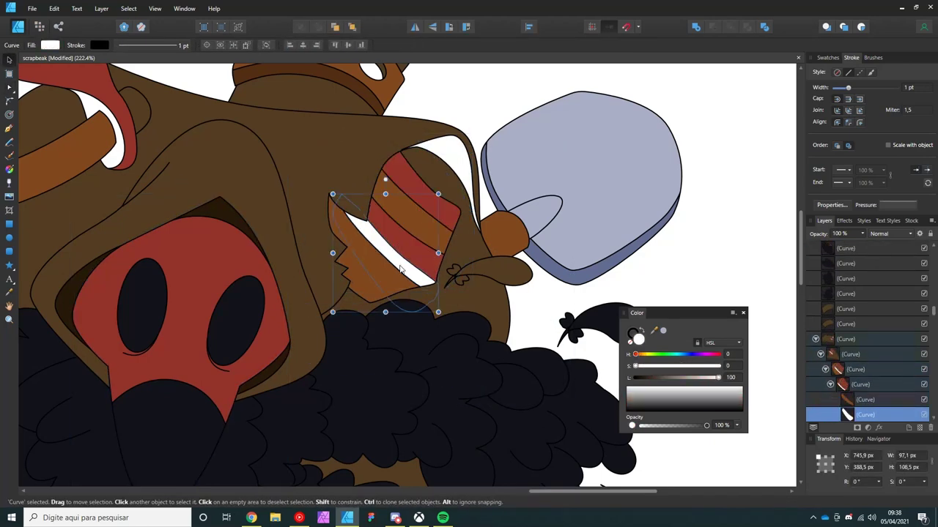
{"action": "key", "text": "ctrl+d"}
Step: Recolour the leaf beside the shovel with a sampled dark colour, matching the others
{"action": "scroll", "coordinate": [400, 265], "scroll_direction": "down", "scroll_amount": 5}
{"action": "left_click", "coordinate": [425, 264]}
{"action": "scroll", "coordinate": [561, 306], "scroll_direction": "up", "scroll_amount": 4}
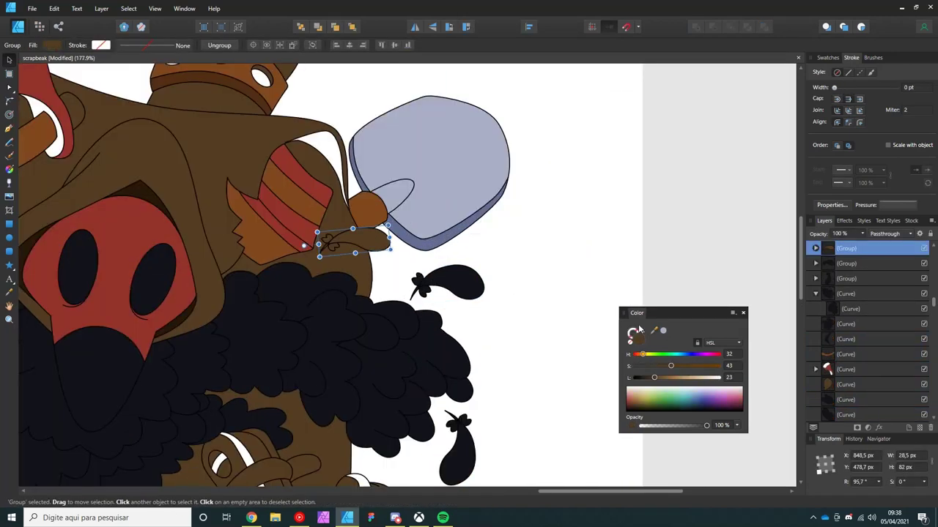
{"action": "key", "text": "ctrl+d"}
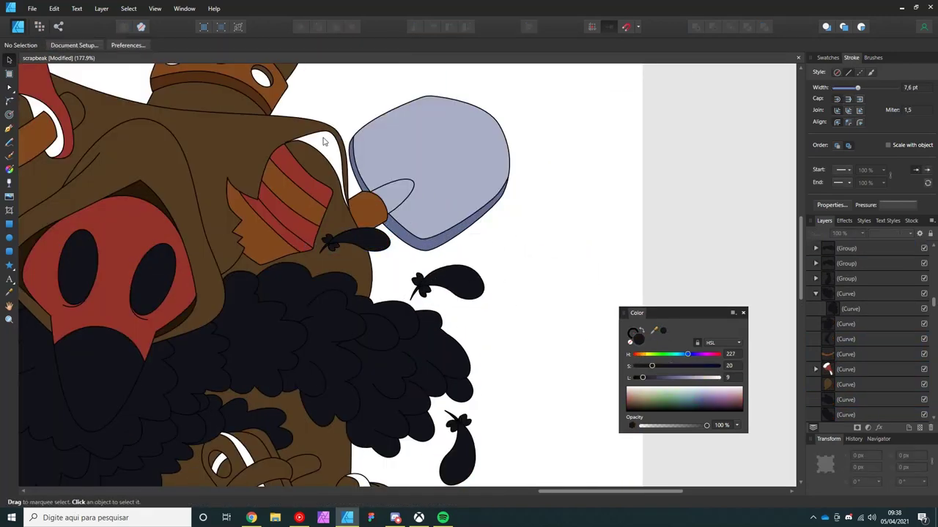
{"action": "left_click", "coordinate": [320, 144]}
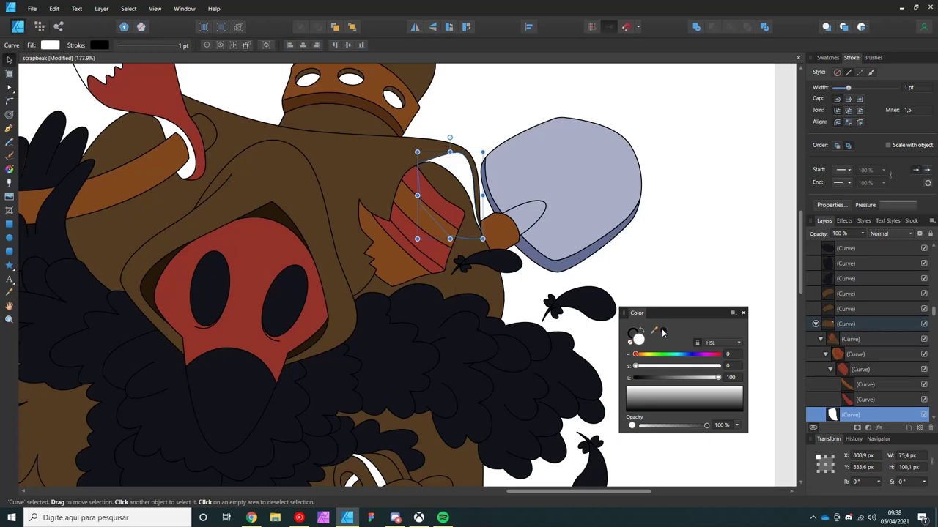
{"action": "left_click_drag", "start_coordinate": [655, 331], "coordinate": [272, 218]}
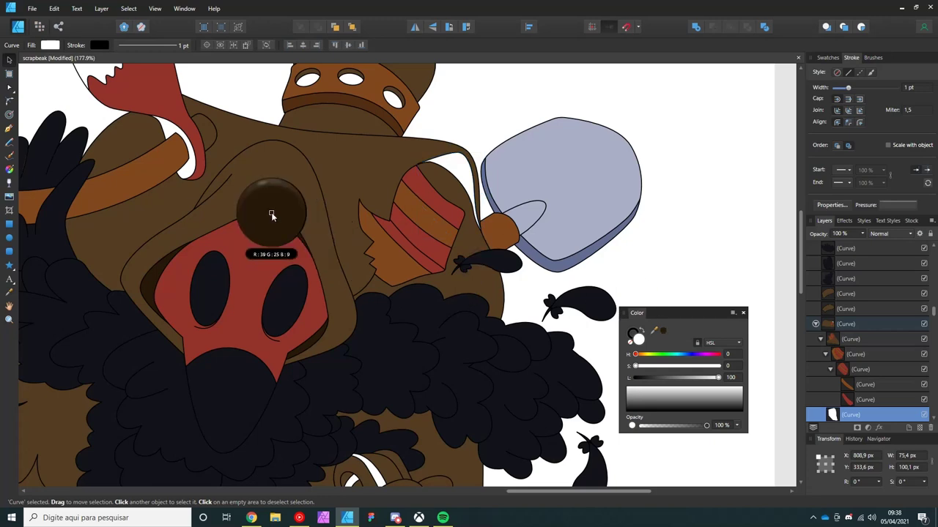
{"action": "scroll", "coordinate": [272, 217], "scroll_direction": "down", "scroll_amount": 3}
{"action": "scroll", "coordinate": [237, 164], "scroll_direction": "up", "scroll_amount": 3}
{"action": "left_click", "coordinate": [233, 177]}
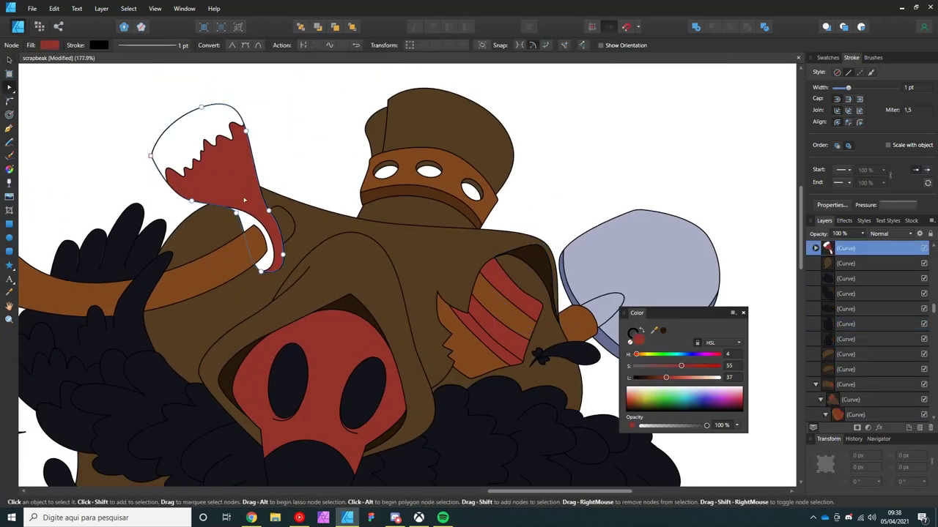
{"action": "key", "text": "ctrl+d"}
Step: Fill the strap shapes near the wrench with a reddish brown sampled from the drawing
{"action": "scroll", "coordinate": [246, 213], "scroll_direction": "down", "scroll_amount": 3}
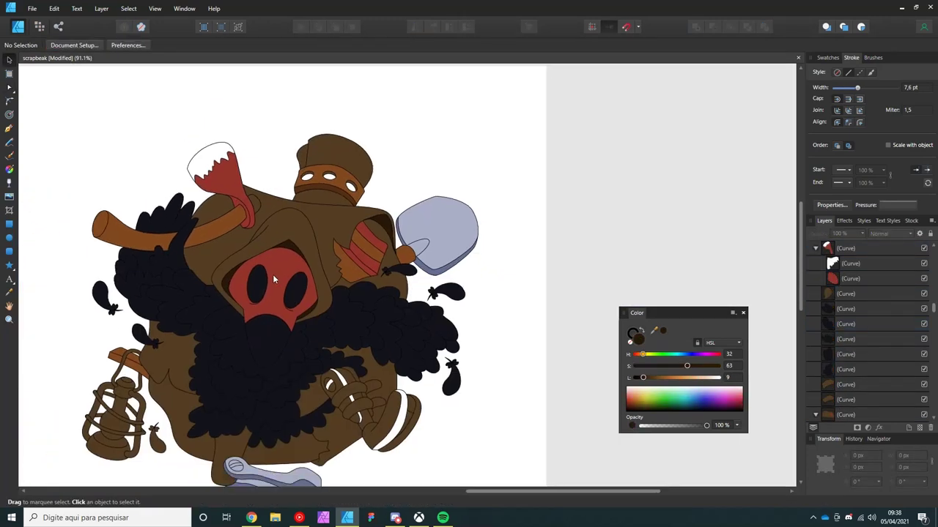
{"action": "scroll", "coordinate": [273, 274], "scroll_direction": "down", "scroll_amount": 3}
{"action": "scroll", "coordinate": [412, 379], "scroll_direction": "up", "scroll_amount": 3}
{"action": "left_click", "coordinate": [219, 337]}
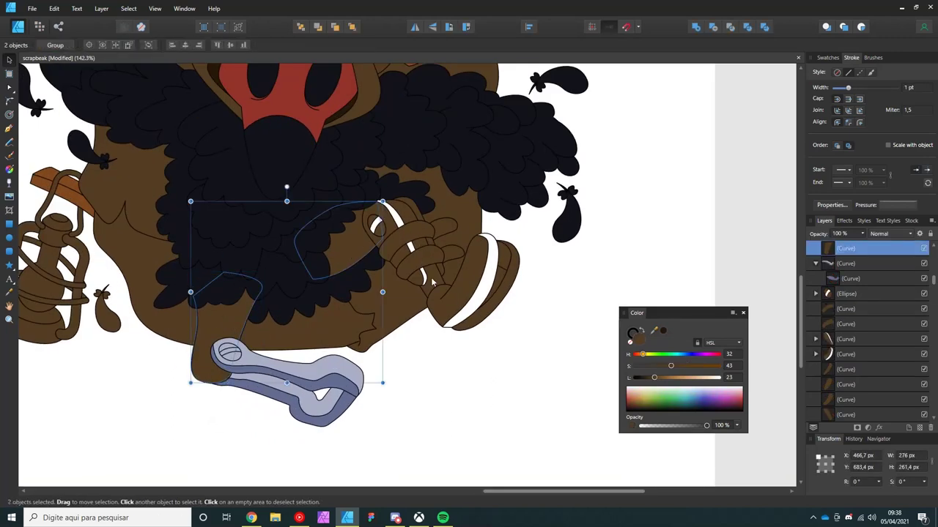
{"action": "left_click", "coordinate": [665, 334]}
{"action": "scroll", "coordinate": [550, 328], "scroll_direction": "down", "scroll_amount": 3}
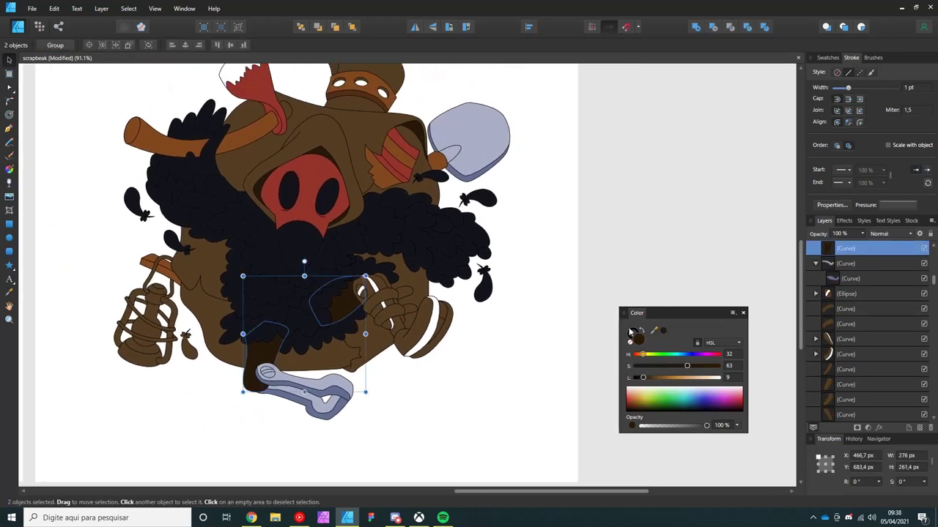
{"action": "left_click_drag", "start_coordinate": [630, 333], "coordinate": [361, 345]}
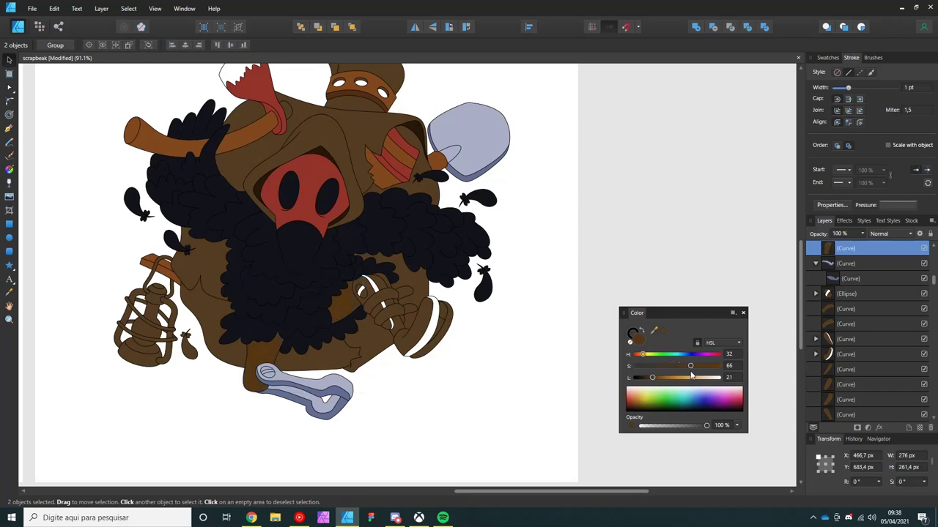
{"action": "left_click", "coordinate": [414, 385]}
Step: Give Artboard1 a light grey fill using the Color panel's Lightness slider
{"action": "scroll", "coordinate": [418, 348], "scroll_direction": "down", "scroll_amount": 3}
{"action": "left_click", "coordinate": [235, 163]}
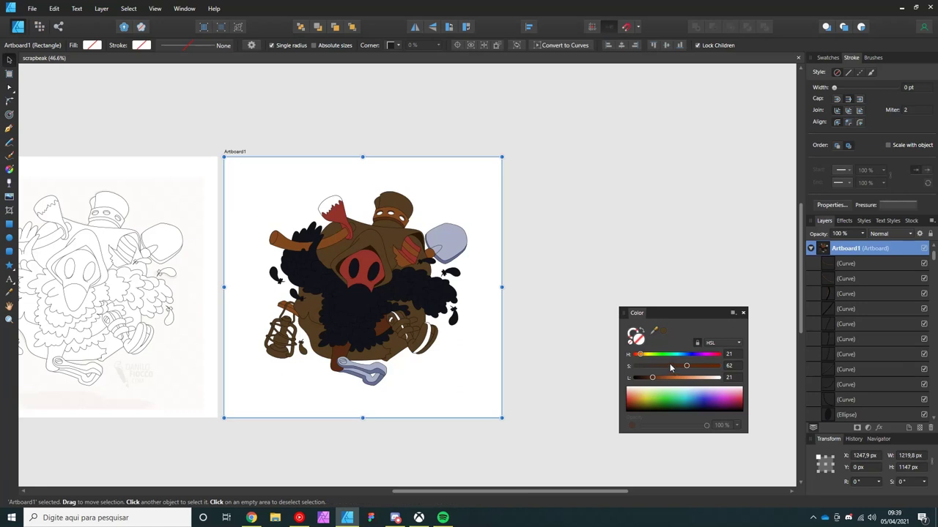
{"action": "mouse_move", "coordinate": [669, 368]}
{"action": "left_mouse_down"}
{"action": "mouse_move", "coordinate": [635, 366]}
{"action": "mouse_move", "coordinate": [709, 382]}
{"action": "left_mouse_up"}
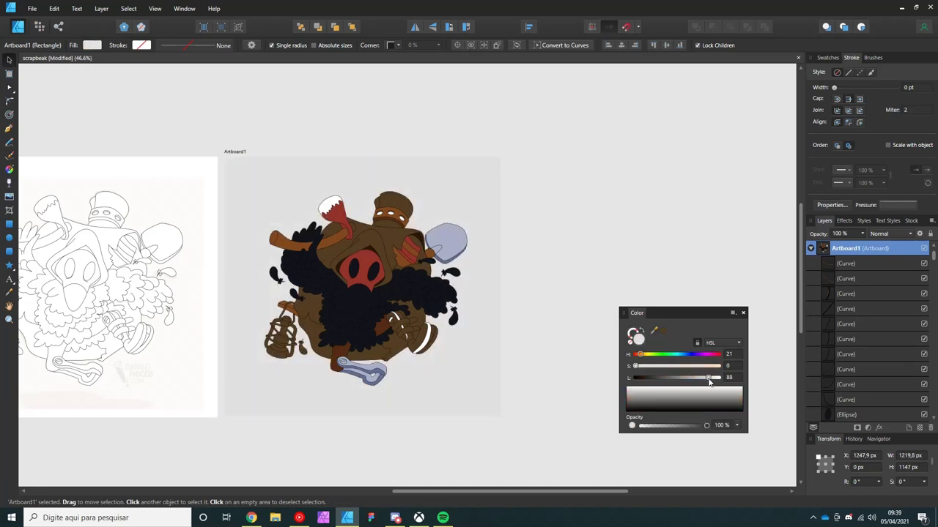
{"action": "left_click", "coordinate": [472, 349]}
{"action": "scroll", "coordinate": [471, 349], "scroll_direction": "up", "scroll_amount": 3}
{"action": "scroll", "coordinate": [440, 348], "scroll_direction": "up", "scroll_amount": 1}
{"action": "scroll", "coordinate": [418, 348], "scroll_direction": "up", "scroll_amount": 1}
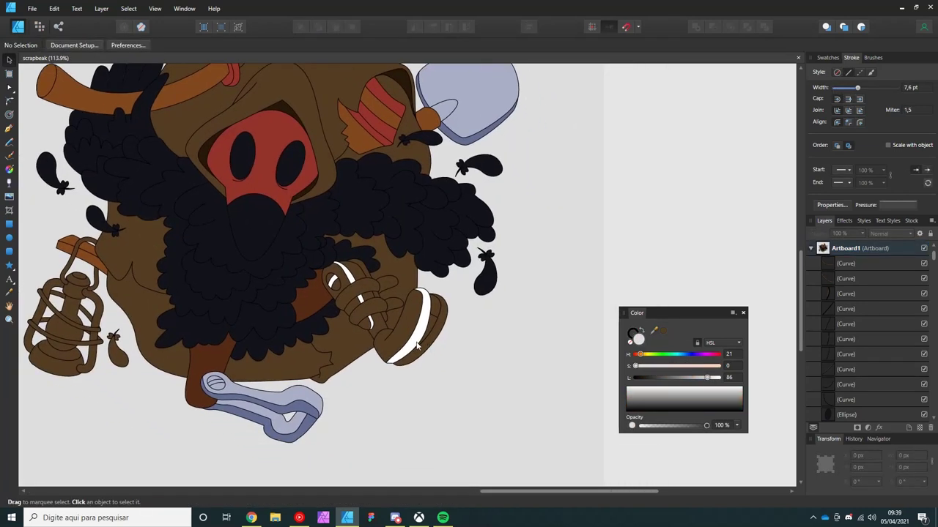
Step: Finish the beak's glossy linear-gradient highlight and deselect it
{"action": "left_click", "coordinate": [362, 137]}
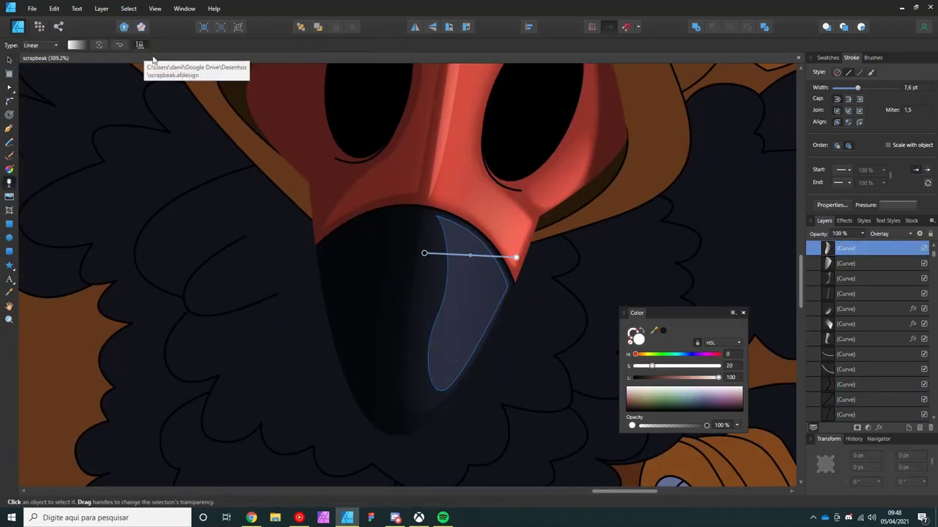
{"action": "scroll", "coordinate": [197, 242], "scroll_direction": "down", "scroll_amount": 5}
{"action": "key", "text": "v"}
{"action": "key", "text": "ctrl+d"}
{"action": "scroll", "coordinate": [315, 288], "scroll_direction": "up", "scroll_amount": 2}
{"action": "scroll", "coordinate": [314, 288], "scroll_direction": "up", "scroll_amount": 2}
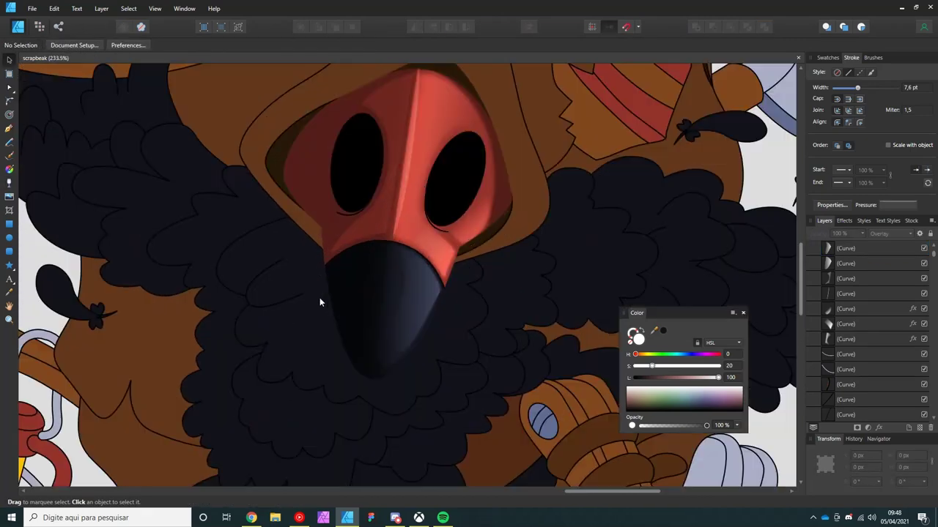
{"action": "scroll", "coordinate": [335, 293], "scroll_direction": "up", "scroll_amount": 3}
{"action": "scroll", "coordinate": [335, 293], "scroll_direction": "down", "scroll_amount": 5}
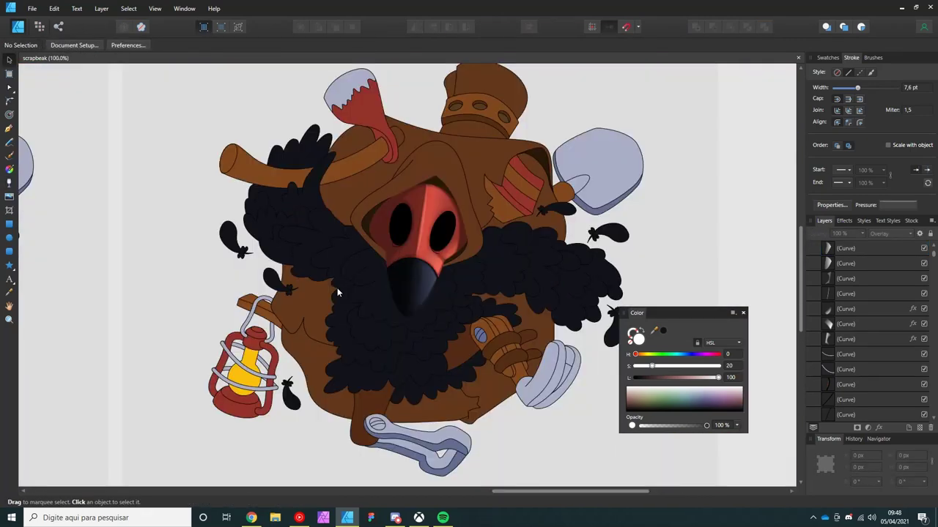
{"action": "scroll", "coordinate": [446, 237], "scroll_direction": "up", "scroll_amount": 5}
Step: Draw a small curve along the right eye's lower edge with the Pen tool
{"action": "key", "text": "p"}
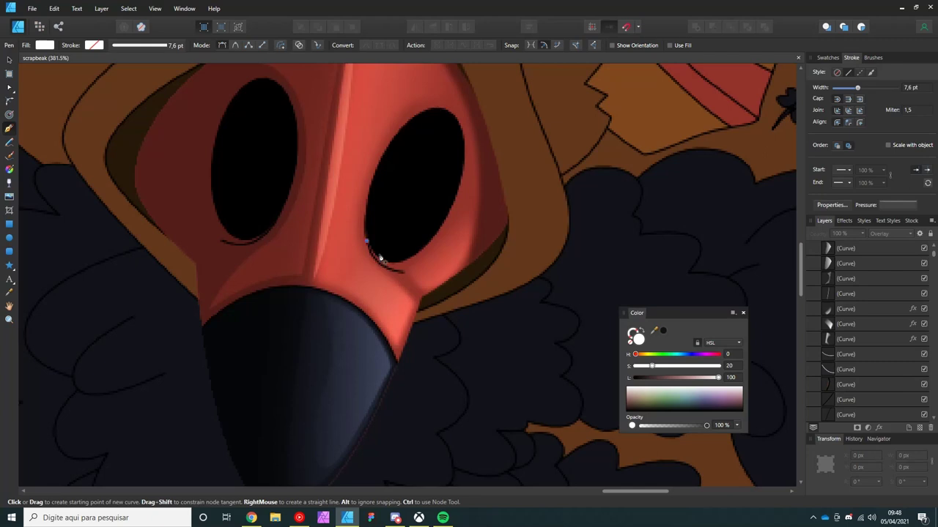
{"action": "left_click_drag", "start_coordinate": [469, 269], "coordinate": [470, 269]}
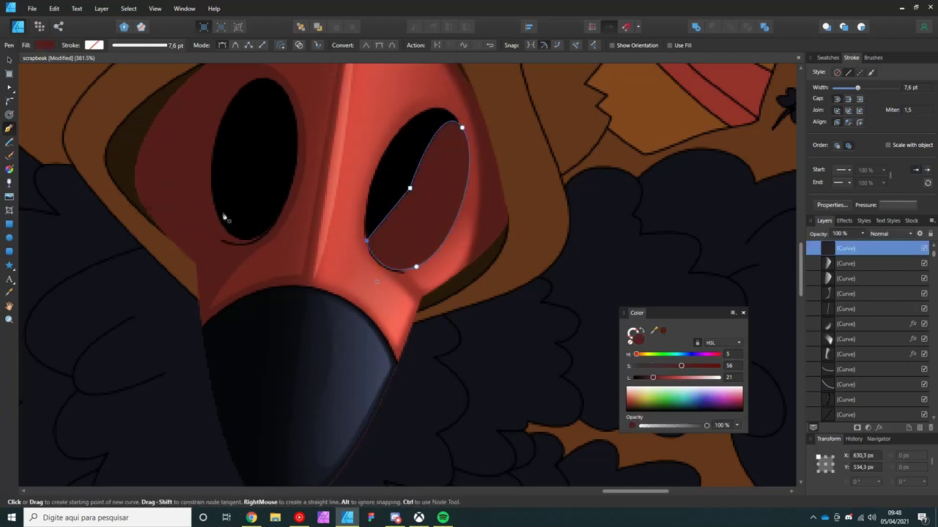
{"action": "key", "text": "v"}
{"action": "left_click", "coordinate": [395, 236]}
{"action": "left_click", "coordinate": [389, 268]}
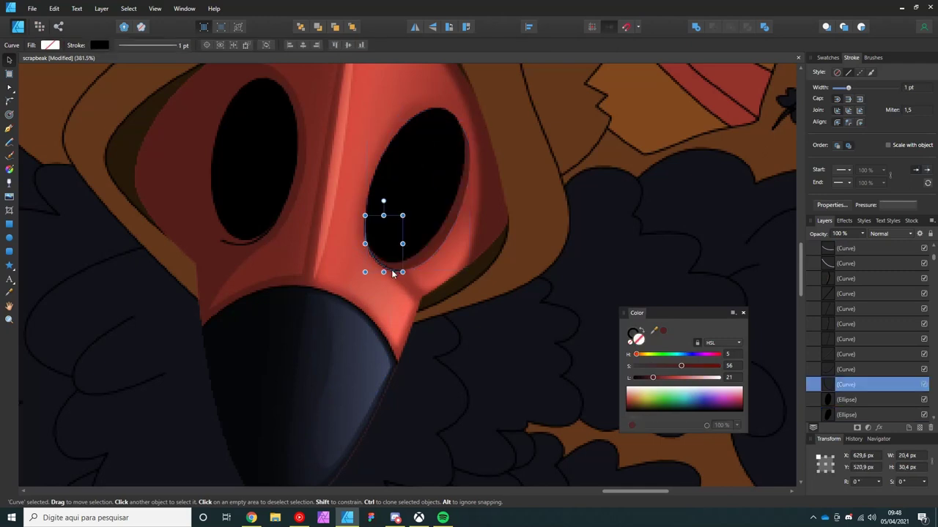
{"action": "key", "text": "ctrl+d"}
Step: Draw a closed rim curve around the left eye and fill it with the mask's red
{"action": "key", "text": "p"}
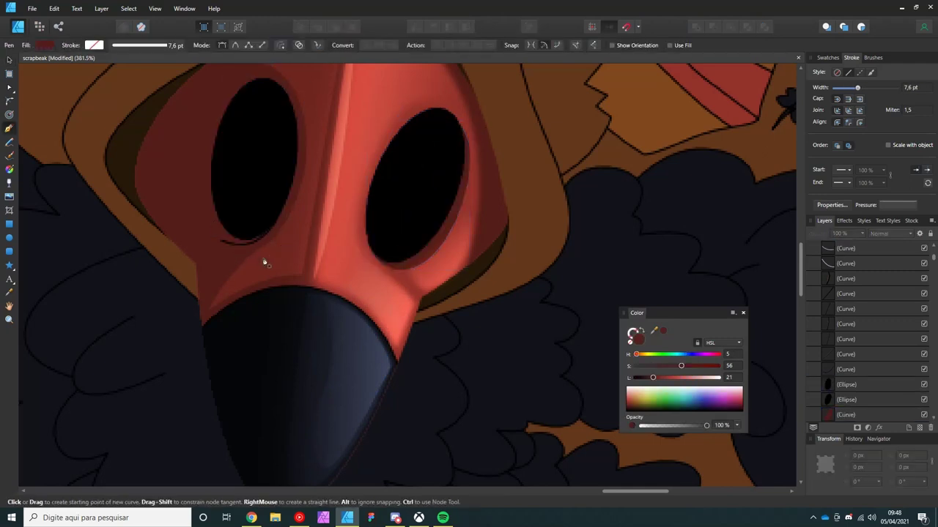
{"action": "left_click_drag", "start_coordinate": [210, 244], "coordinate": [207, 239]}
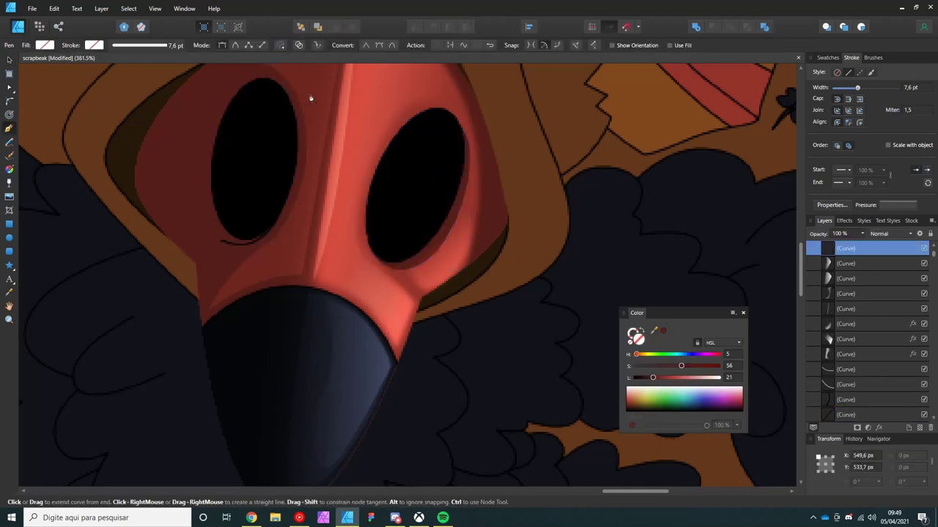
{"action": "key", "text": "ctrl+z"}
{"action": "scroll", "coordinate": [334, 141], "scroll_direction": "up", "scroll_amount": 2}
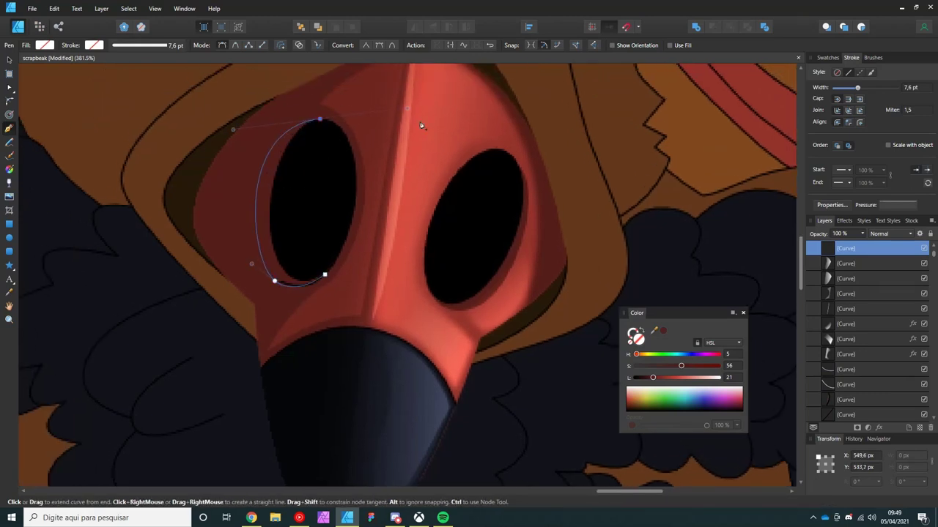
{"action": "left_click", "coordinate": [312, 184]}
{"action": "left_click", "coordinate": [310, 224]}
{"action": "key", "text": "v"}
{"action": "mouse_move", "coordinate": [655, 331]}
{"action": "left_mouse_down"}
{"action": "mouse_move", "coordinate": [450, 244]}
{"action": "mouse_move", "coordinate": [478, 315]}
{"action": "left_mouse_up"}
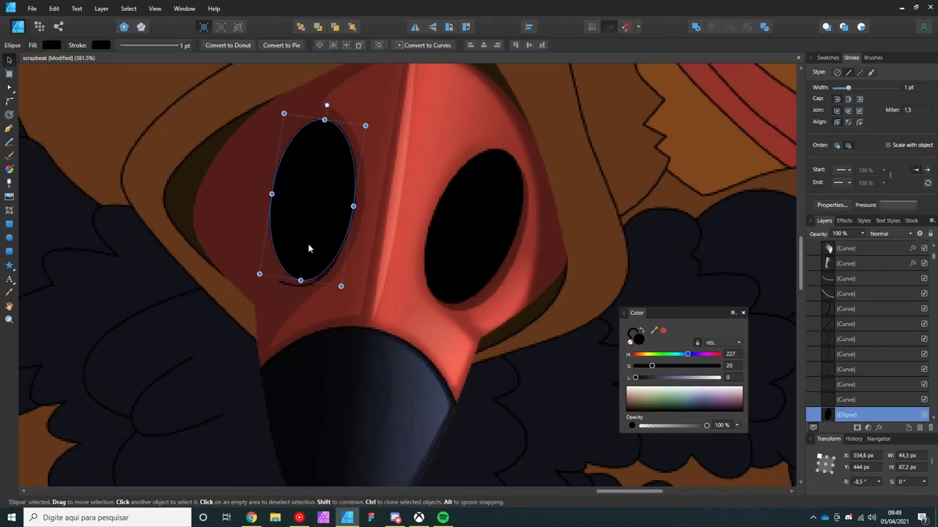
Step: Reshape the left eye rim's bottom node to refine the soft red highlight
{"action": "key", "text": "a"}
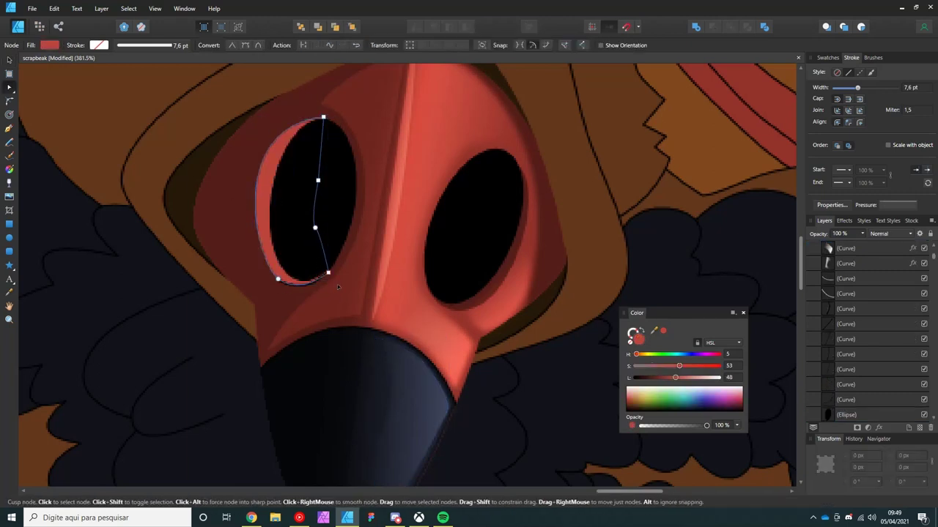
{"action": "left_click_drag", "start_coordinate": [300, 296], "coordinate": [283, 281]}
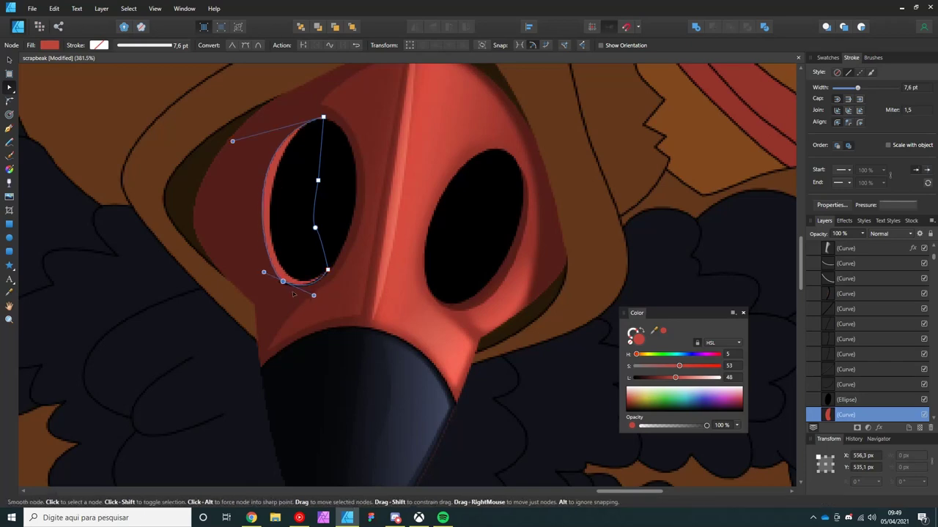
{"action": "key", "text": "v"}
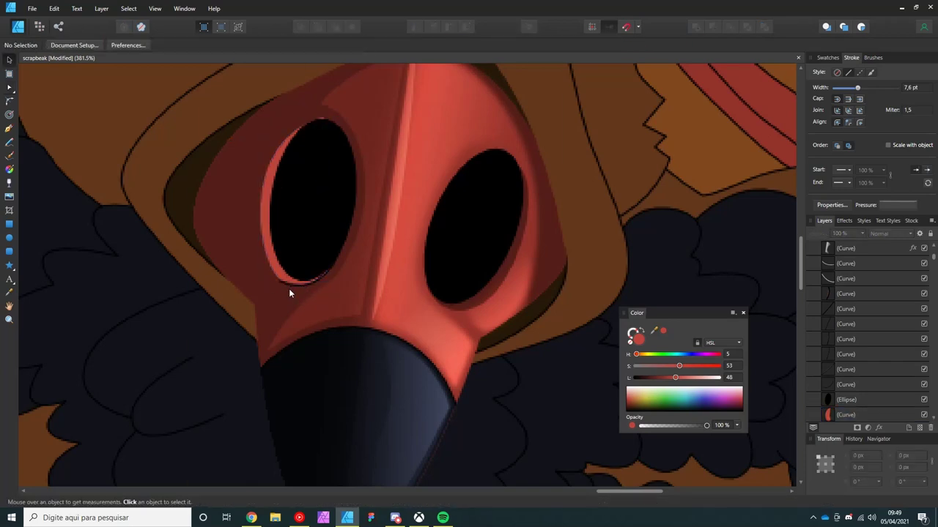
{"action": "scroll", "coordinate": [289, 285], "scroll_direction": "down", "scroll_amount": 5}
{"action": "scroll", "coordinate": [289, 285], "scroll_direction": "up", "scroll_amount": 8}
{"action": "key", "text": "a"}
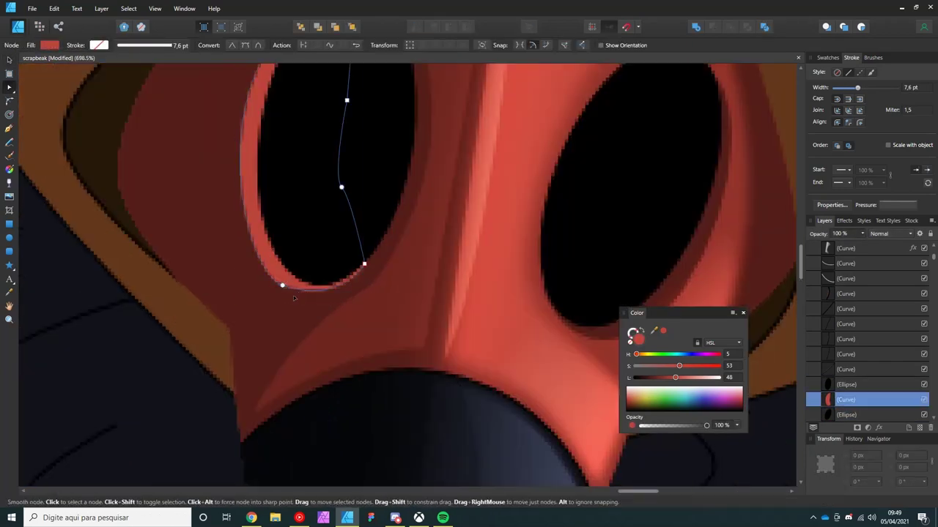
{"action": "left_click", "coordinate": [282, 282]}
{"action": "scroll", "coordinate": [249, 226], "scroll_direction": "up", "scroll_amount": 2}
{"action": "scroll", "coordinate": [299, 329], "scroll_direction": "left", "scroll_amount": 1}
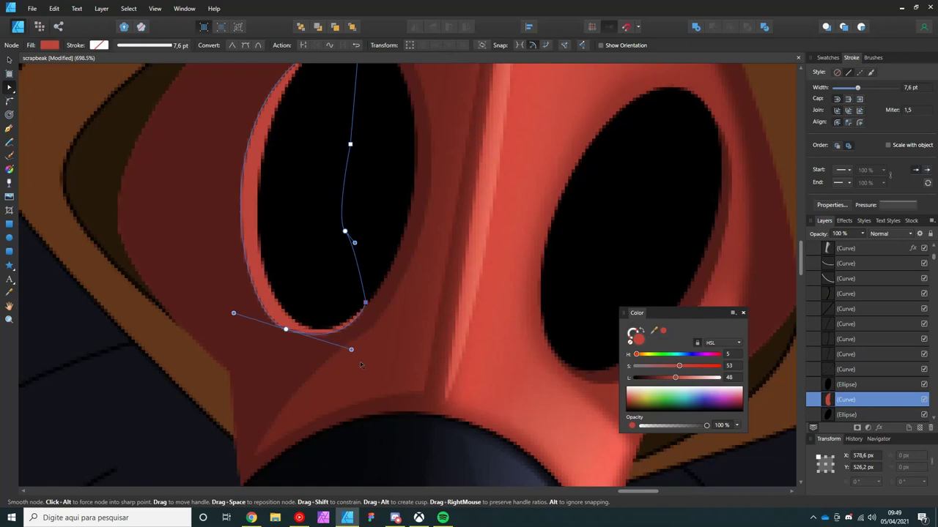
{"action": "key", "text": "v"}
{"action": "scroll", "coordinate": [288, 293], "scroll_direction": "down", "scroll_amount": 3}
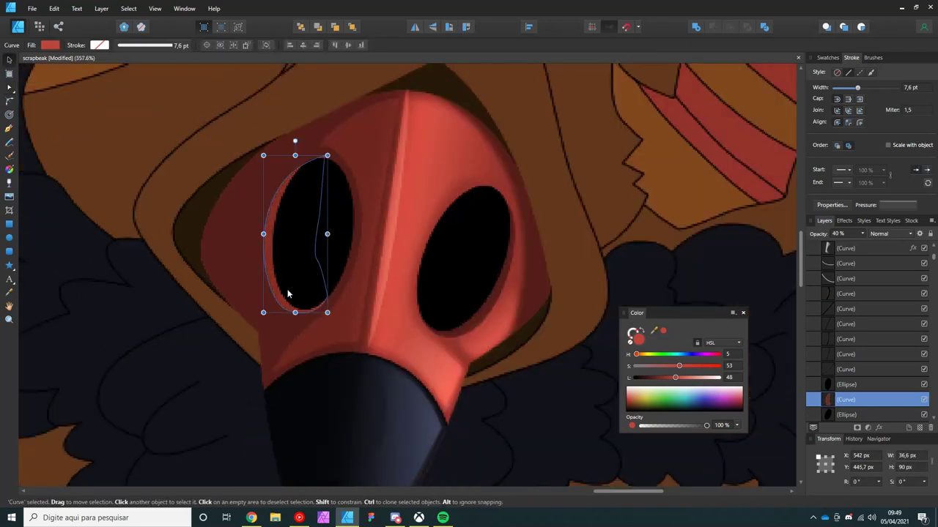
{"action": "key", "text": "Escape"}
Step: Draw a dark-red Pen shape around the mask's left side and send it behind the mask
{"action": "left_click", "coordinate": [235, 251]}
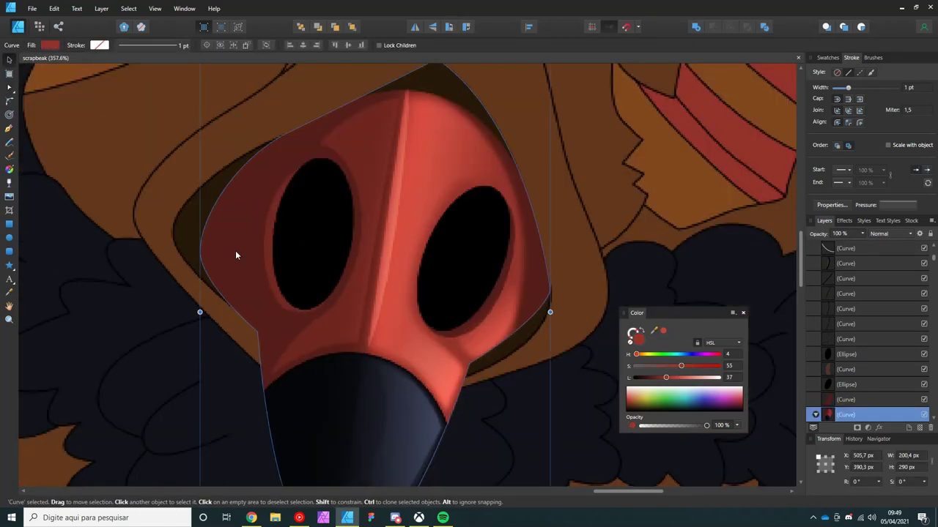
{"action": "key", "text": "Escape"}
{"action": "key", "text": "p"}
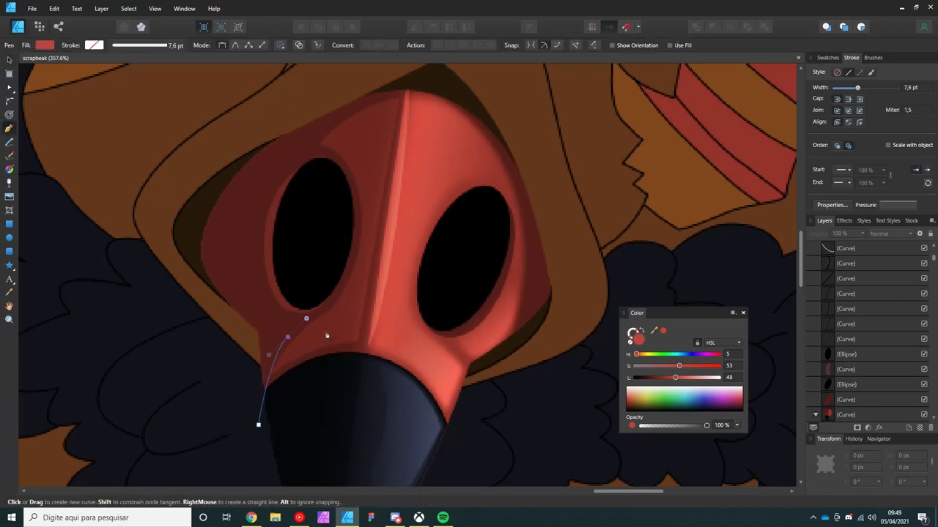
{"action": "left_click_drag", "start_coordinate": [327, 336], "coordinate": [310, 320]}
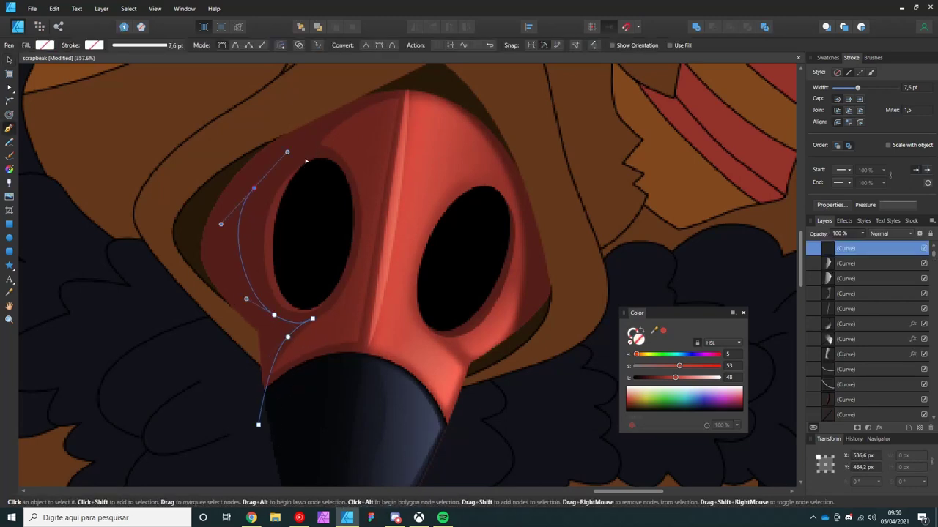
{"action": "left_click_drag", "start_coordinate": [380, 113], "coordinate": [409, 78]}
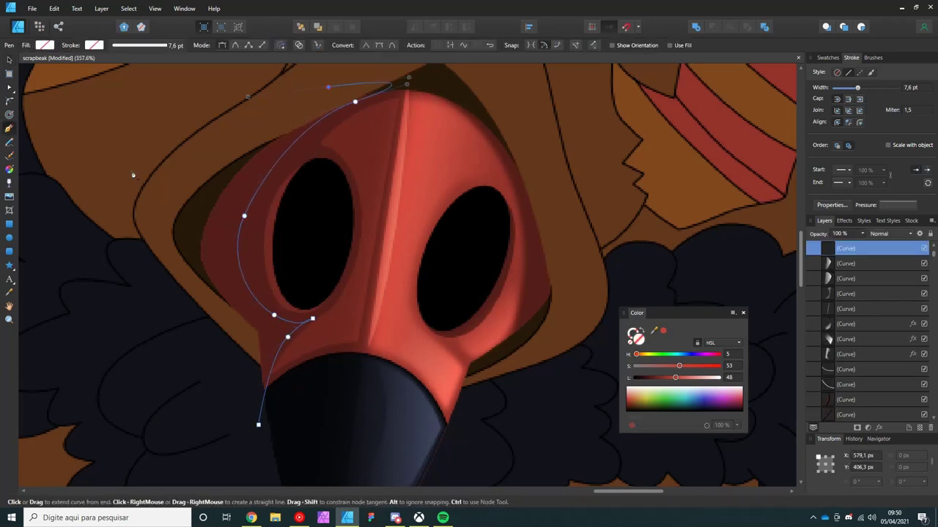
{"action": "left_click", "coordinate": [258, 425]}
{"action": "left_click_drag", "start_coordinate": [655, 331], "coordinate": [230, 264]}
{"action": "key", "text": "v"}
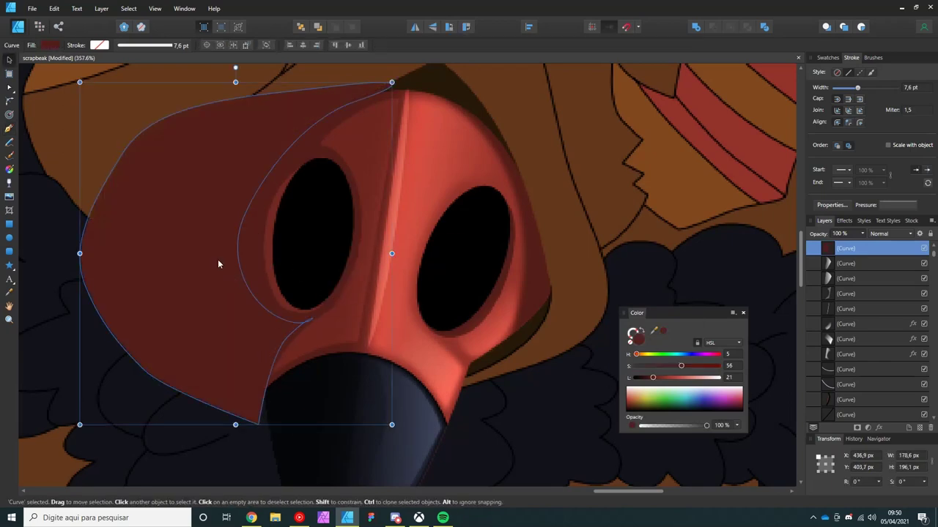
{"action": "key", "text": "ctrl+shift+bracketleft"}
Step: Darken the shadow shape, add a 5.5 px Gaussian Blur and lay a gradient across it
{"action": "left_click_drag", "start_coordinate": [656, 379], "coordinate": [649, 379]}
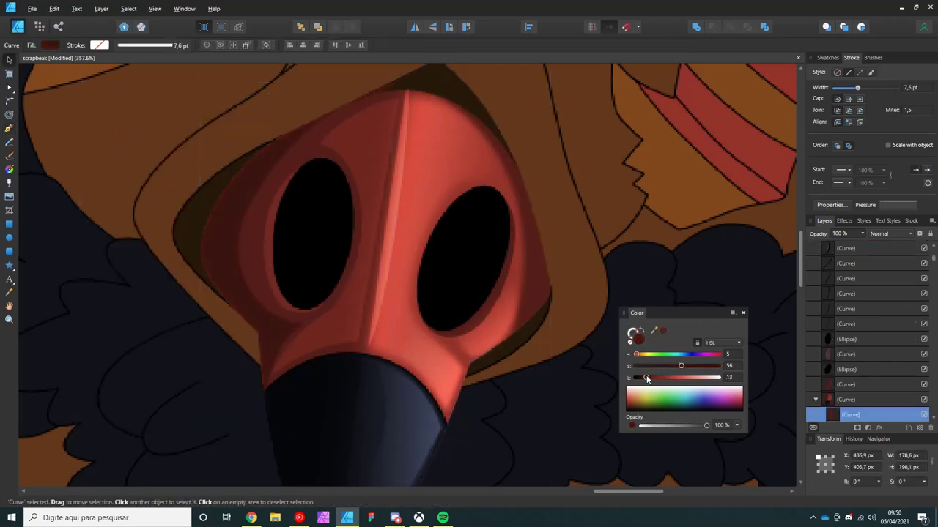
{"action": "scroll", "coordinate": [388, 337], "scroll_direction": "down", "scroll_amount": 2}
{"action": "scroll", "coordinate": [387, 337], "scroll_direction": "down", "scroll_amount": 2}
{"action": "left_click", "coordinate": [878, 427]}
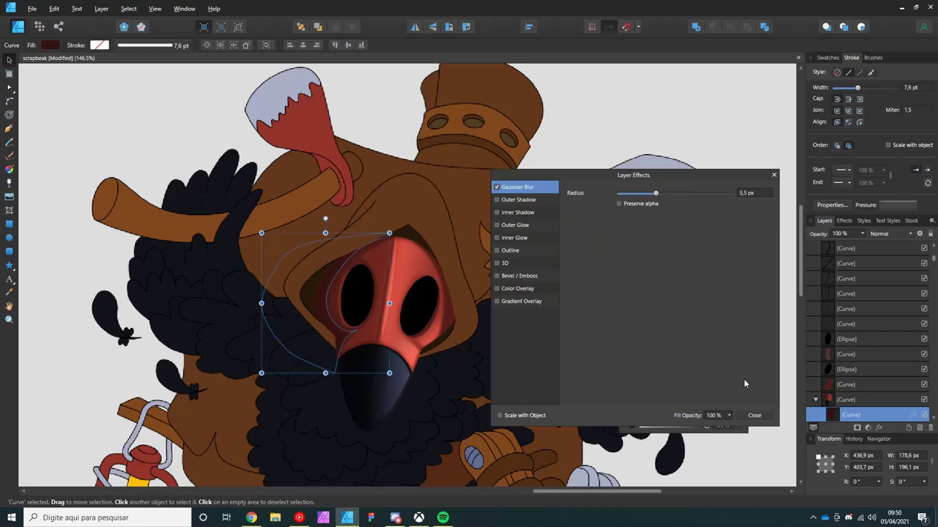
{"action": "left_click", "coordinate": [754, 415]}
{"action": "scroll", "coordinate": [434, 331], "scroll_direction": "up", "scroll_amount": 3}
{"action": "key", "text": "g"}
{"action": "mouse_move", "coordinate": [454, 303]}
{"action": "left_mouse_down"}
{"action": "mouse_move", "coordinate": [466, 301]}
{"action": "mouse_move", "coordinate": [391, 302]}
{"action": "left_mouse_up"}
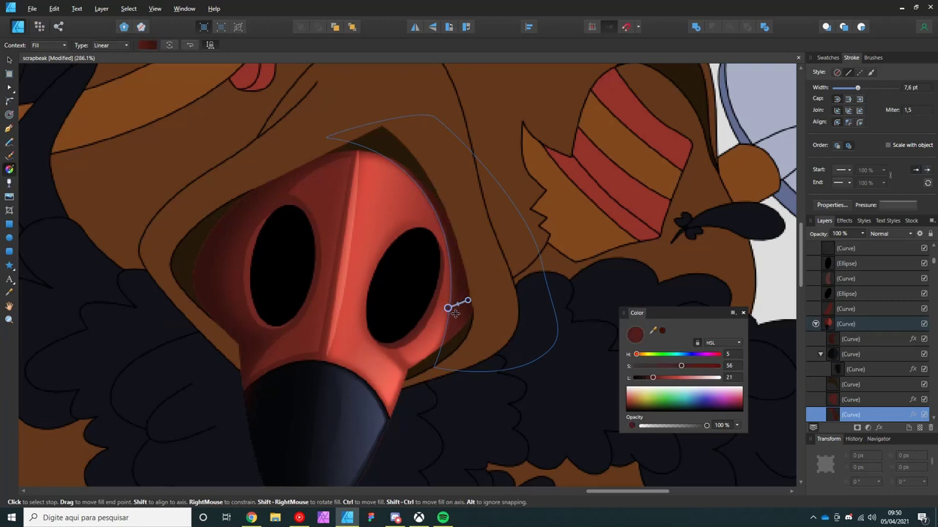
Step: Darken the hood's inner shadow shape to near black
{"action": "left_click", "coordinate": [403, 160]}
{"action": "left_click", "coordinate": [403, 160]}
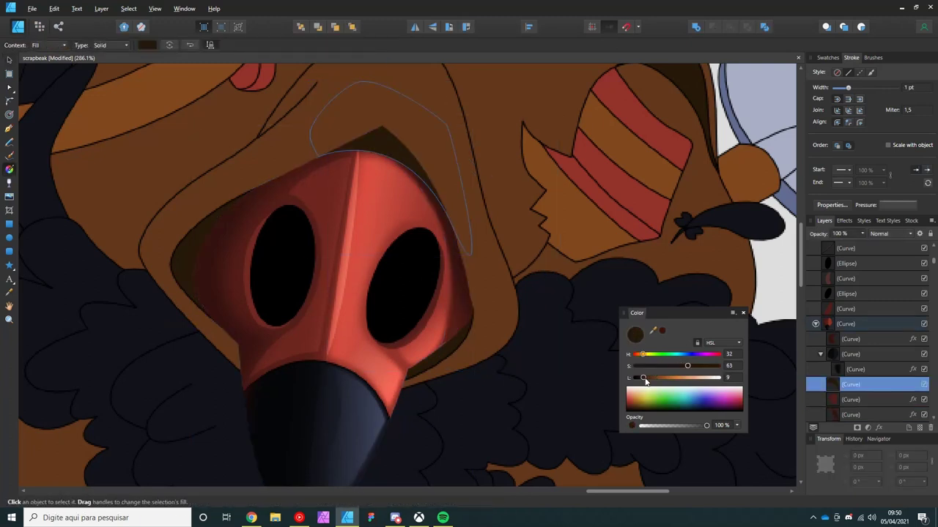
{"action": "key", "text": "v"}
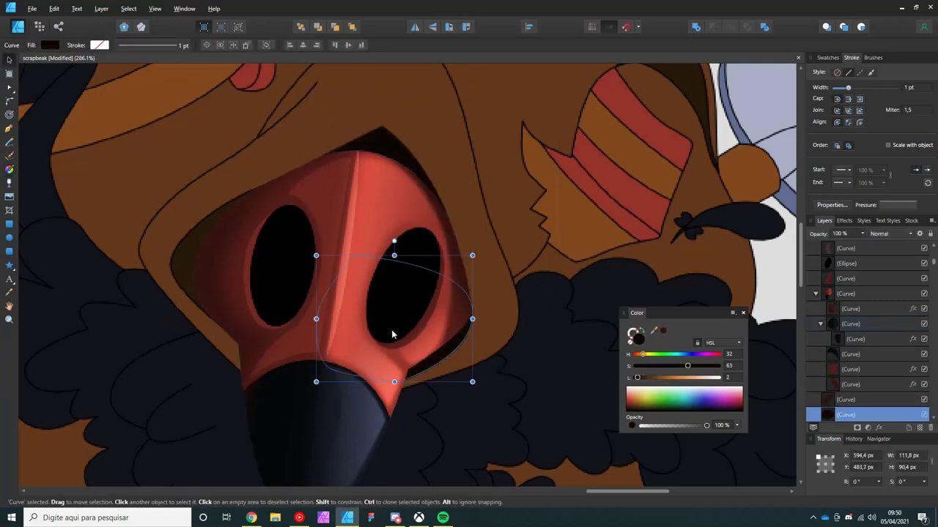
{"action": "left_click", "coordinate": [197, 238]}
{"action": "key", "text": "ctrl+d"}
{"action": "scroll", "coordinate": [197, 238], "scroll_direction": "down", "scroll_amount": 3}
{"action": "scroll", "coordinate": [197, 238], "scroll_direction": "up", "scroll_amount": 3}
{"action": "scroll", "coordinate": [263, 303], "scroll_direction": "down", "scroll_amount": 4}
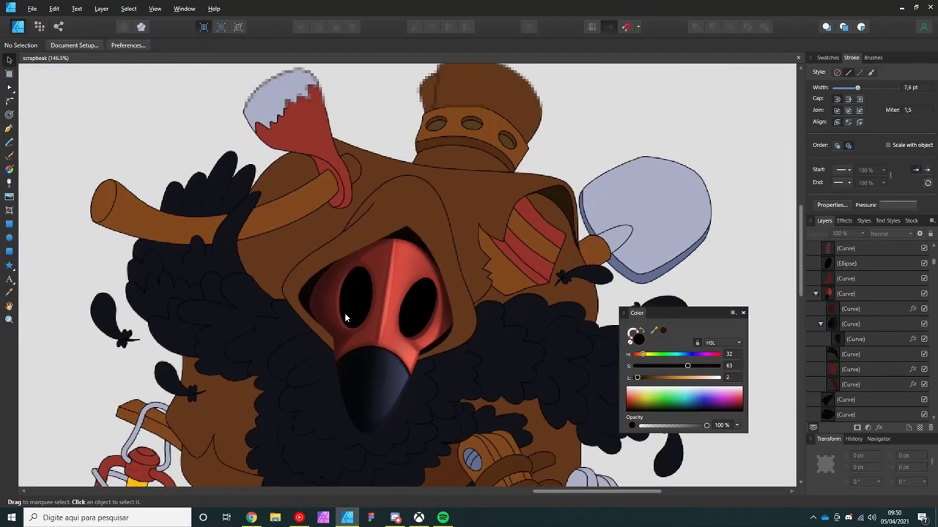
{"action": "scroll", "coordinate": [299, 259], "scroll_direction": "up", "scroll_amount": 3}
{"action": "scroll", "coordinate": [340, 304], "scroll_direction": "up", "scroll_amount": 1}
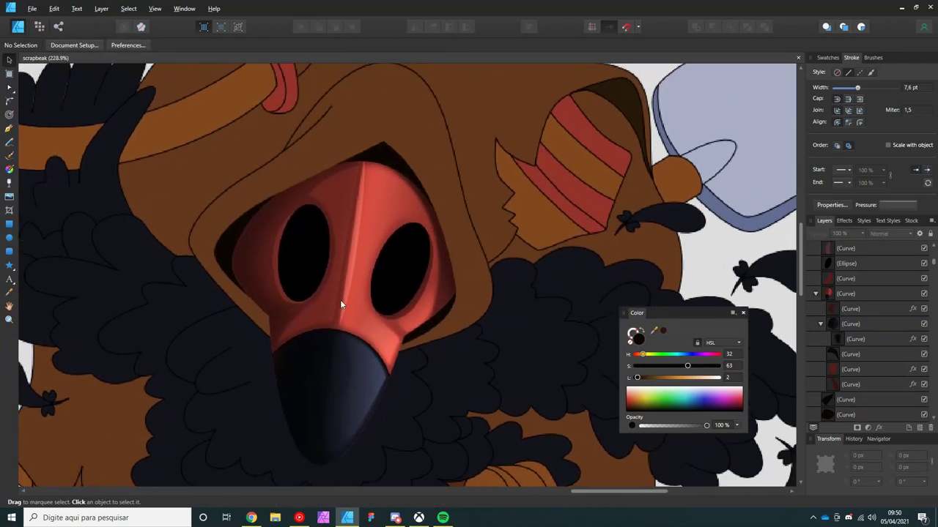
Step: Draw a brown shadow around the mask, send it behind, darken it and add Gaussian Blur
{"action": "key", "text": "p"}
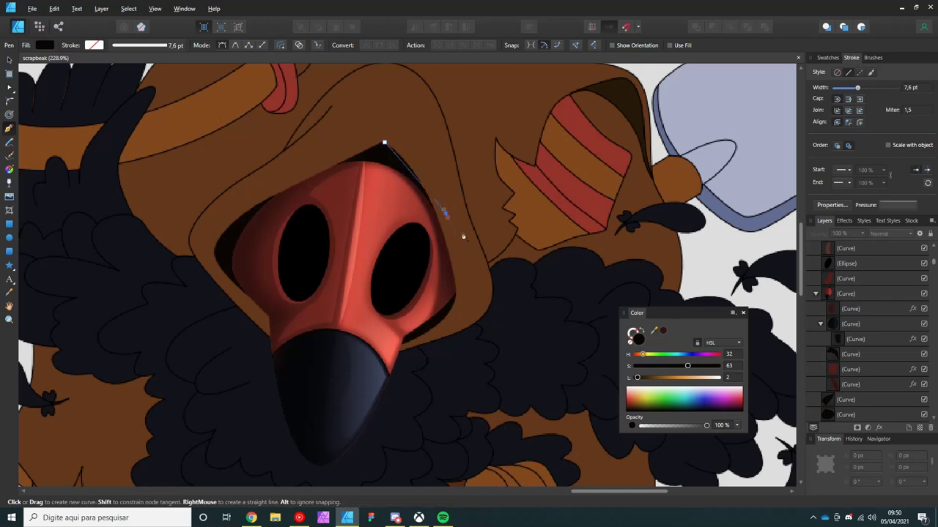
{"action": "left_click_drag", "start_coordinate": [445, 213], "coordinate": [462, 257]}
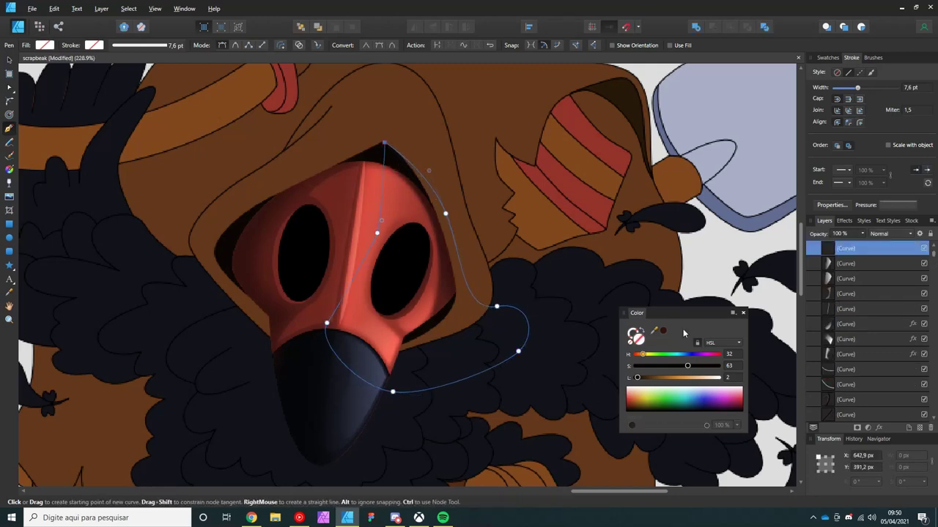
{"action": "left_click", "coordinate": [384, 142]}
{"action": "key", "text": "v"}
{"action": "key", "text": "ctrl+shift+bracketleft"}
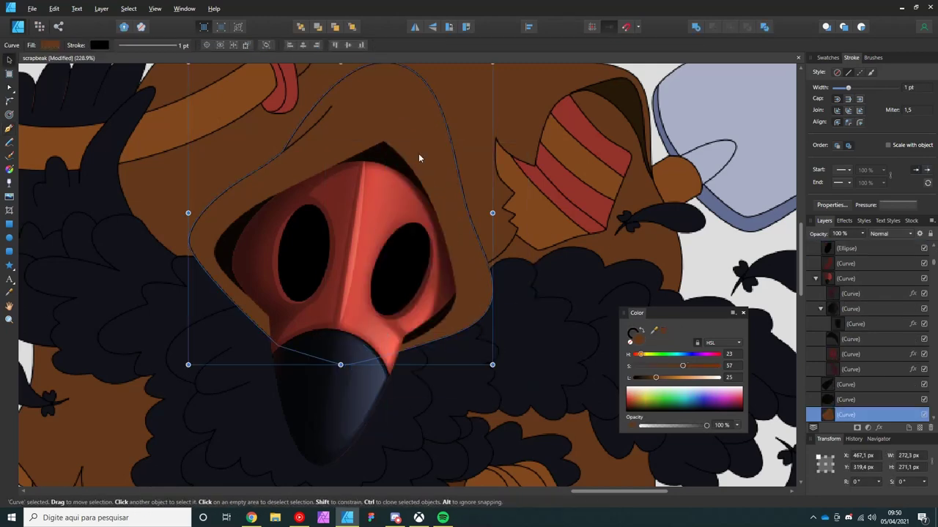
{"action": "mouse_move", "coordinate": [656, 377]}
{"action": "left_mouse_down"}
{"action": "mouse_move", "coordinate": [645, 377]}
{"action": "mouse_move", "coordinate": [697, 372]}
{"action": "left_mouse_up"}
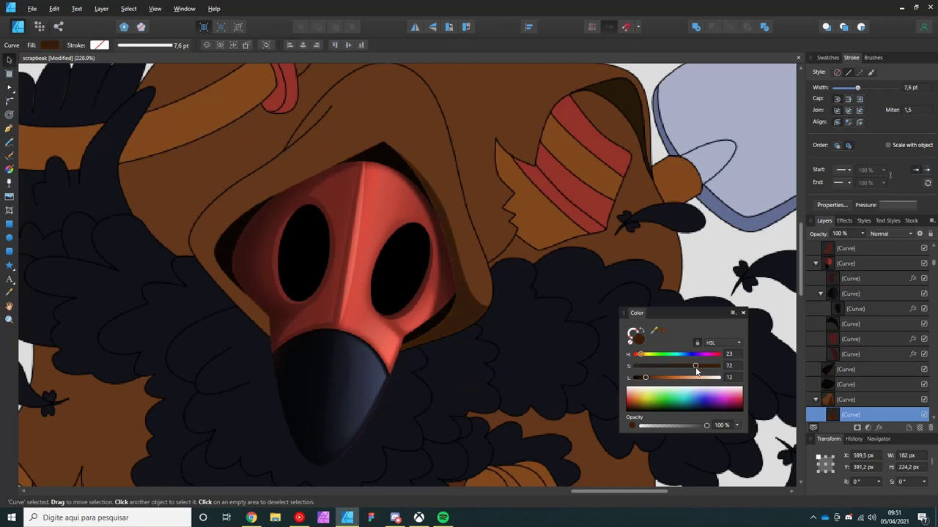
{"action": "left_click", "coordinate": [866, 427]}
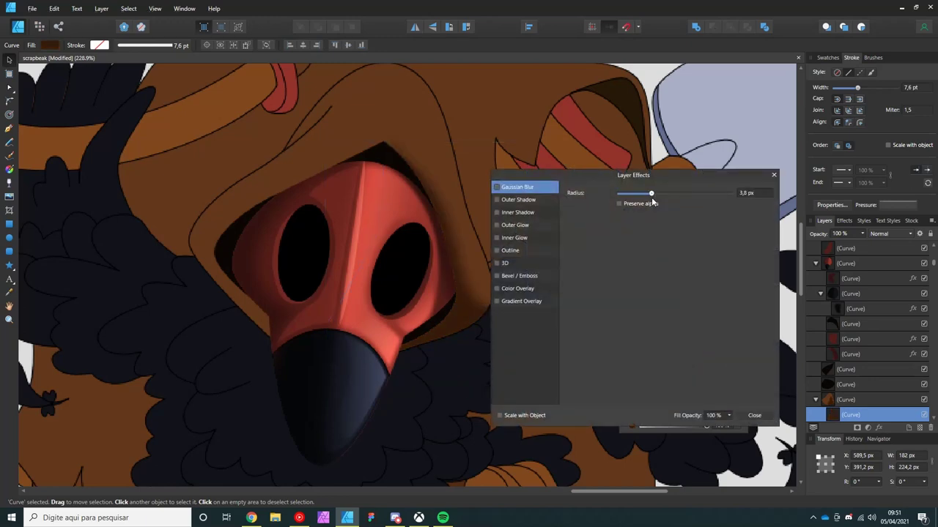
{"action": "left_click", "coordinate": [754, 416]}
{"action": "key", "text": "ctrl+d"}
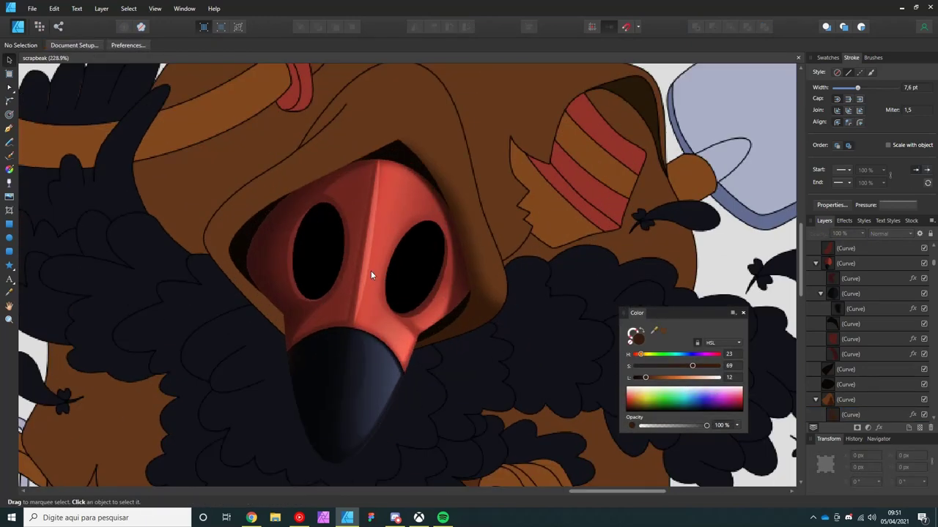
Step: Pen-draw a brown shadow shape along the hood's left side and send it behind the fur
{"action": "key", "text": "p"}
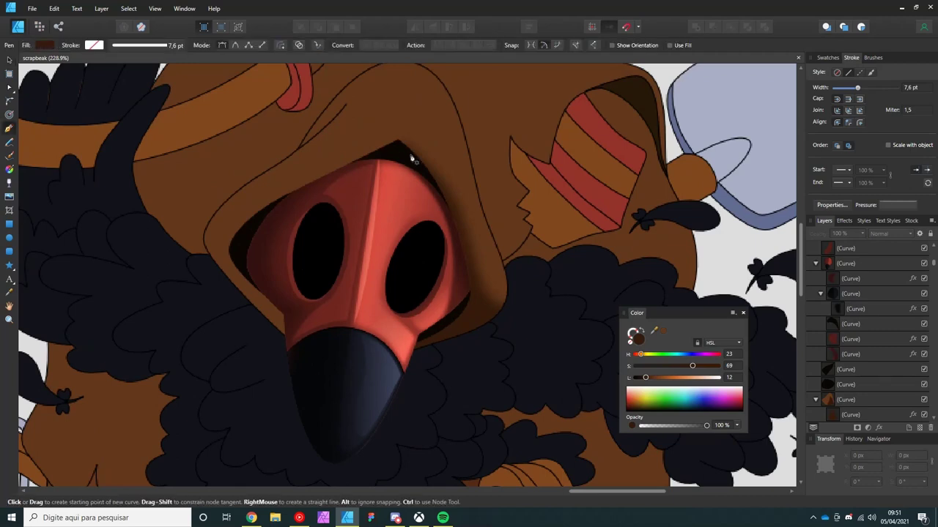
{"action": "left_click_drag", "start_coordinate": [296, 178], "coordinate": [254, 186]}
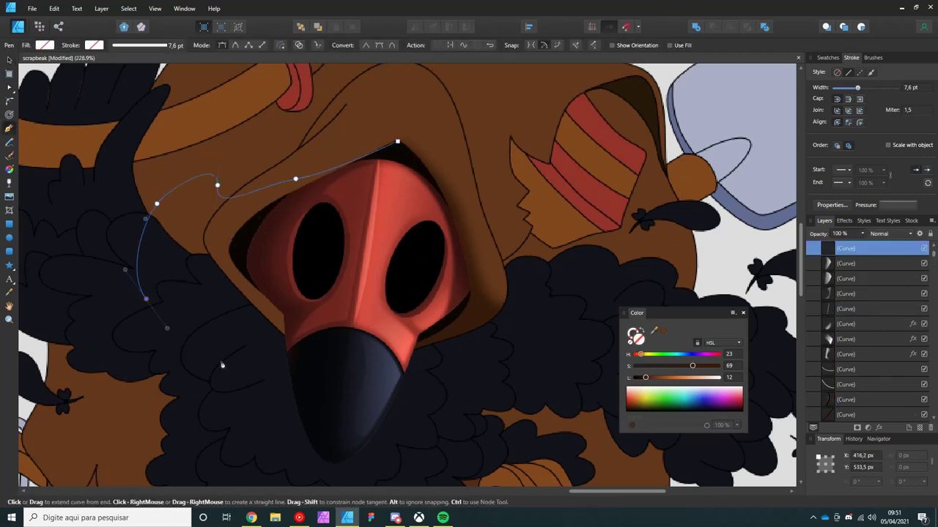
{"action": "left_click", "coordinate": [397, 143]}
{"action": "key", "text": "v"}
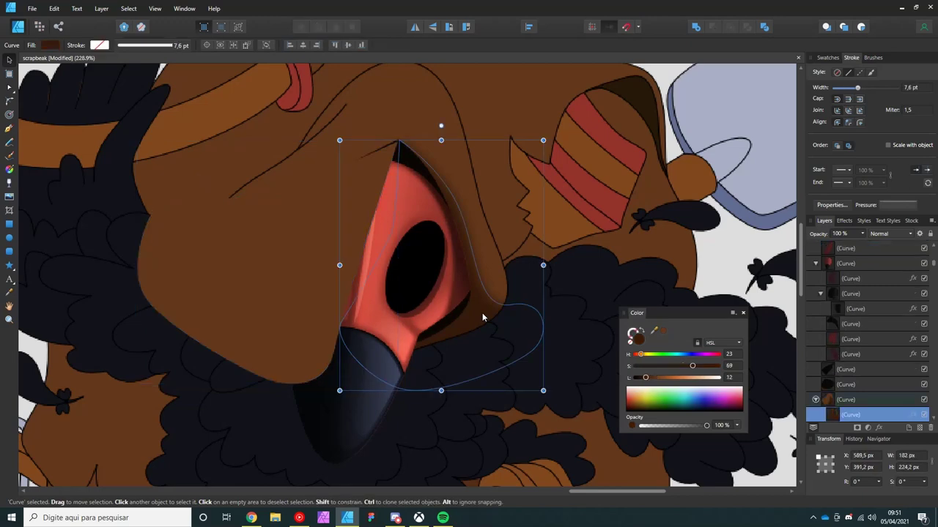
{"action": "key", "text": "ctrl+shift+["}
{"action": "key", "text": "ctrl+d"}
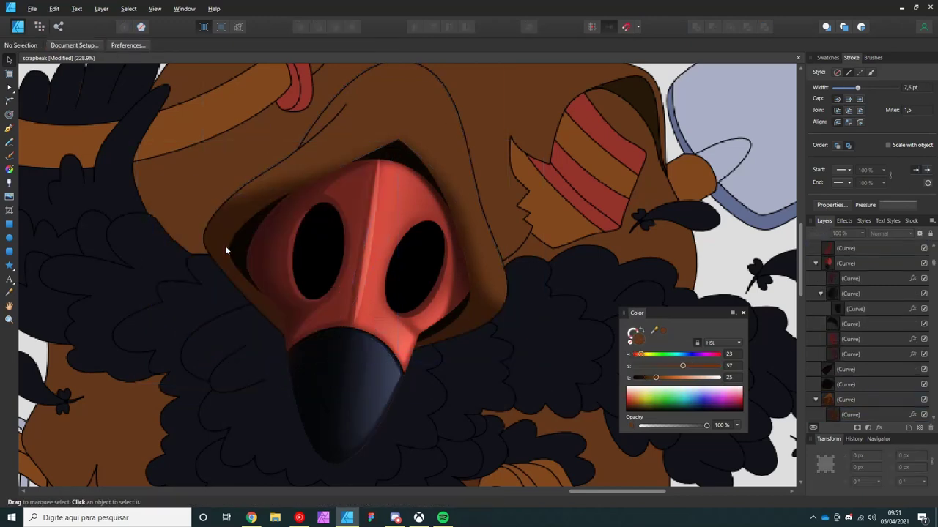
Step: Give the brown shadow shape a linear gradient, darker at one end
{"action": "scroll", "coordinate": [226, 256], "scroll_direction": "up", "scroll_amount": 1}
{"action": "left_click", "coordinate": [218, 242]}
{"action": "key", "text": "g"}
{"action": "left_click_drag", "start_coordinate": [225, 265], "coordinate": [305, 353]}
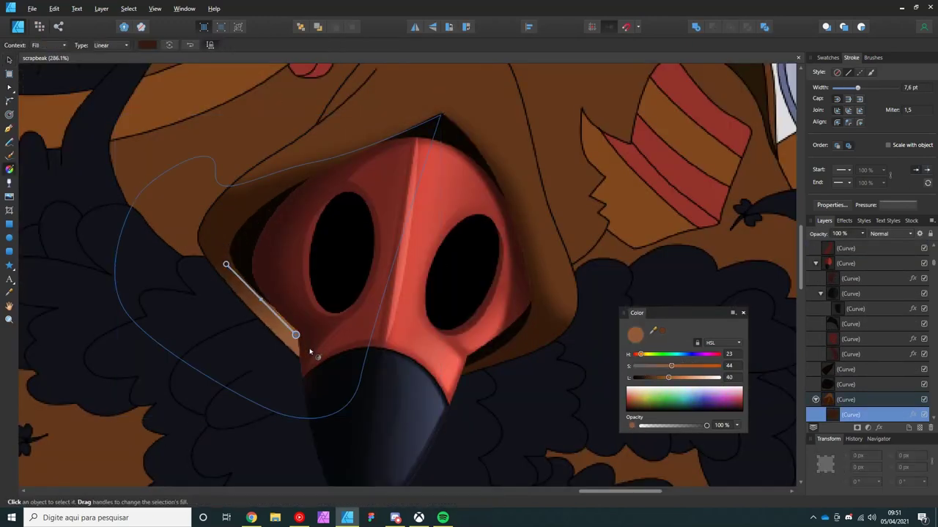
{"action": "left_click_drag", "start_coordinate": [668, 378], "coordinate": [638, 377]}
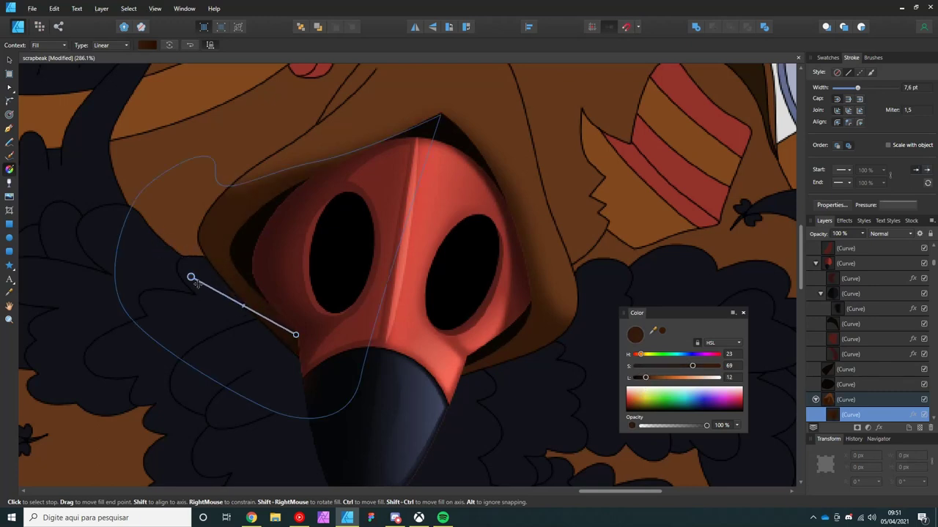
Step: Set the hood's outline opacity to 10%
{"action": "key", "text": "v"}
{"action": "left_click", "coordinate": [219, 271]}
{"action": "left_click", "coordinate": [630, 333]}
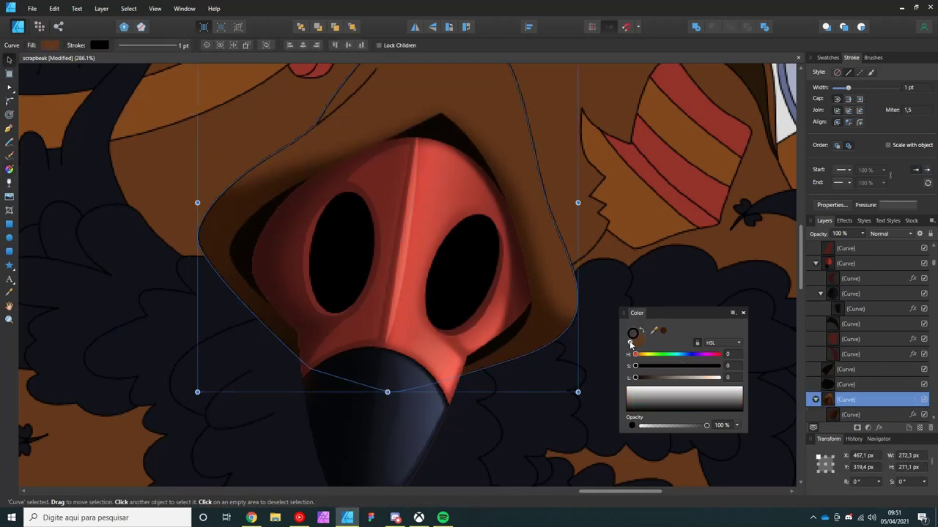
{"action": "scroll", "coordinate": [386, 277], "scroll_direction": "down", "scroll_amount": 3}
{"action": "left_click", "coordinate": [720, 425]}
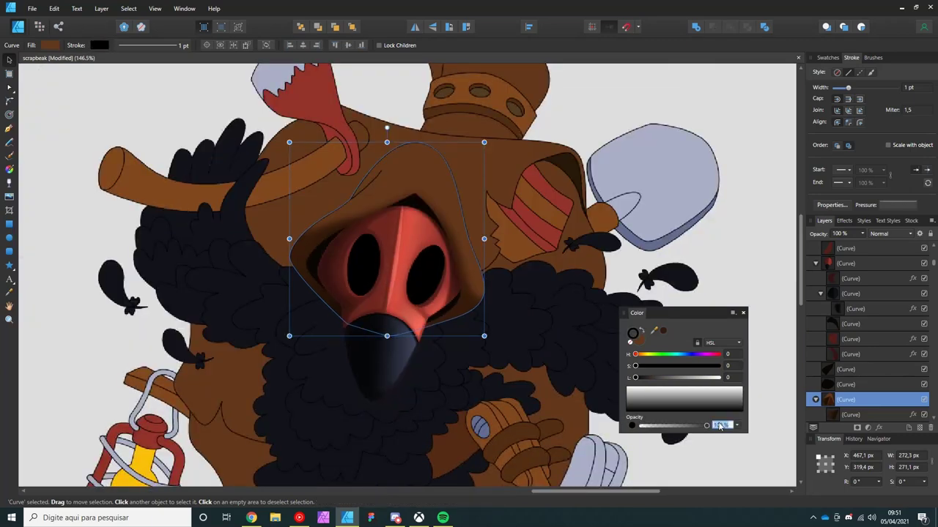
{"action": "type", "text": "10"}
{"action": "key", "text": "Return"}
{"action": "scroll", "coordinate": [398, 293], "scroll_direction": "up", "scroll_amount": 3}
{"action": "scroll", "coordinate": [400, 280], "scroll_direction": "down", "scroll_amount": 3}
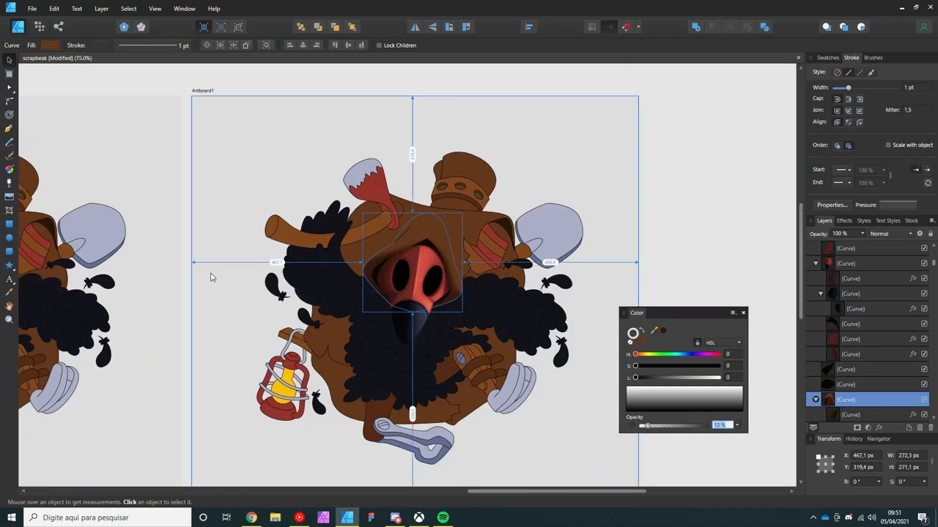
{"action": "key", "text": "ctrl+d"}
Step: Finish the beak highlight curve at the beak's right edge
{"action": "scroll", "coordinate": [411, 283], "scroll_direction": "up", "scroll_amount": 3}
{"action": "scroll", "coordinate": [442, 308], "scroll_direction": "up", "scroll_amount": 2}
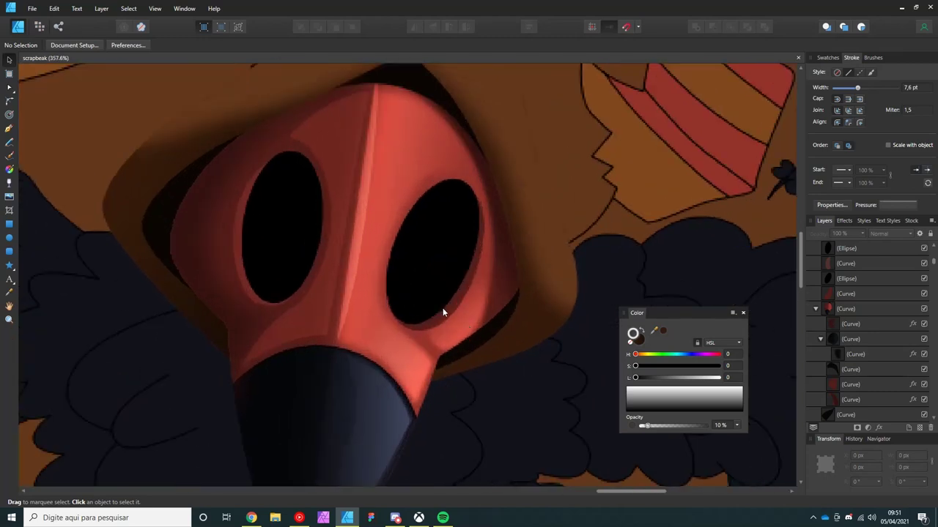
{"action": "scroll", "coordinate": [507, 324], "scroll_direction": "down", "scroll_amount": 2}
{"action": "scroll", "coordinate": [507, 323], "scroll_direction": "down", "scroll_amount": 1}
{"action": "scroll", "coordinate": [491, 306], "scroll_direction": "up", "scroll_amount": 2}
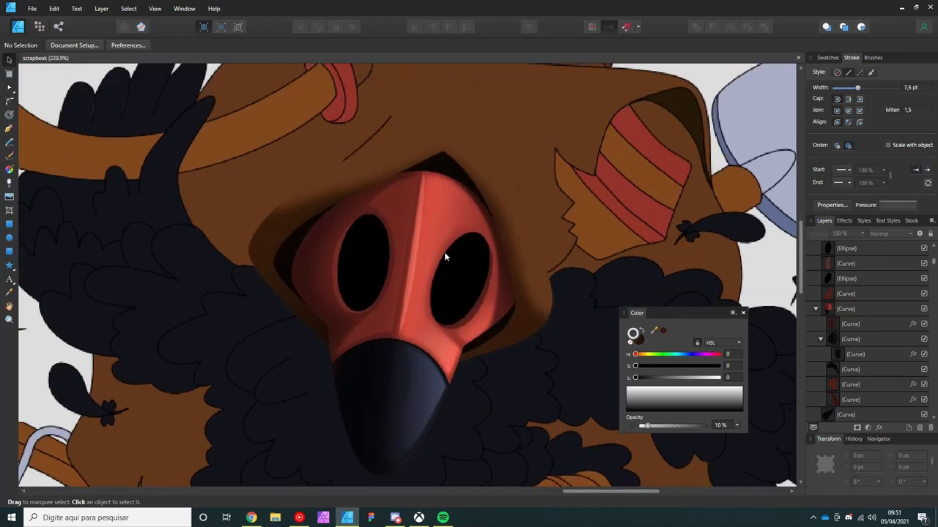
{"action": "scroll", "coordinate": [444, 252], "scroll_direction": "up", "scroll_amount": 1}
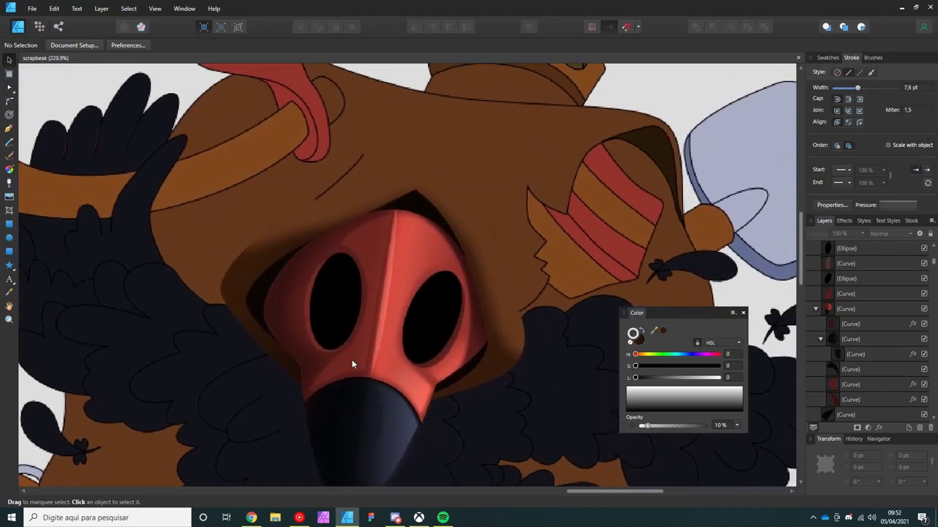
{"action": "scroll", "coordinate": [366, 374], "scroll_direction": "up", "scroll_amount": 1}
{"action": "key", "text": "p"}
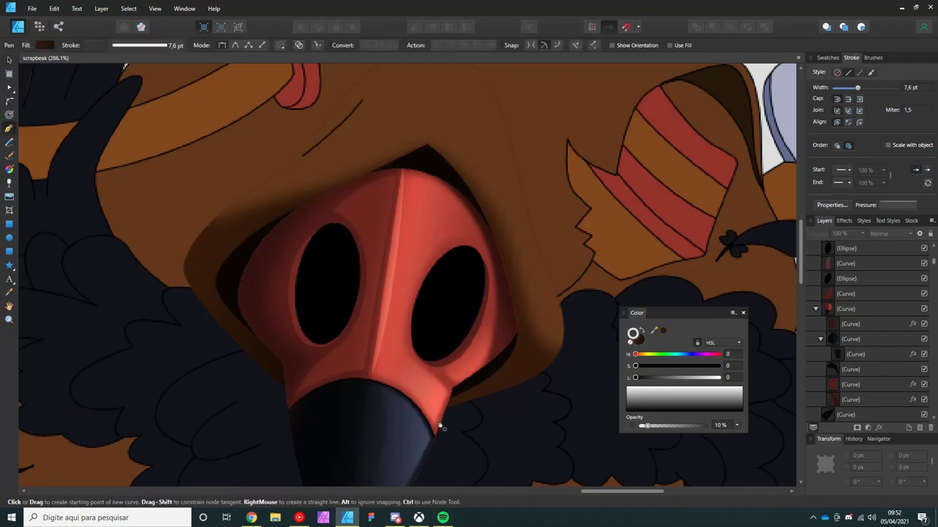
{"action": "left_click", "coordinate": [388, 378]}
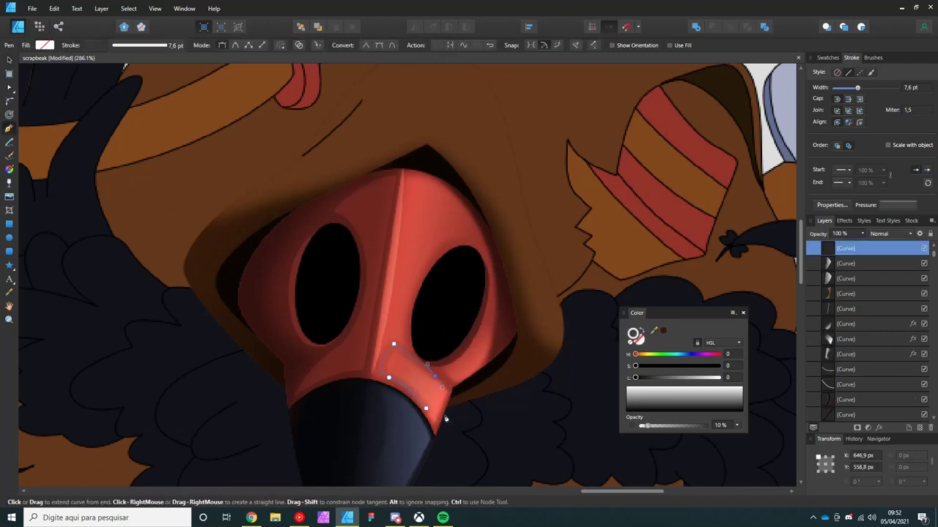
{"action": "key", "text": "Escape"}
Step: Make the beak highlight solid white at 100% opacity with Overlay blend mode
{"action": "left_click_drag", "start_coordinate": [644, 425], "coordinate": [706, 425]}
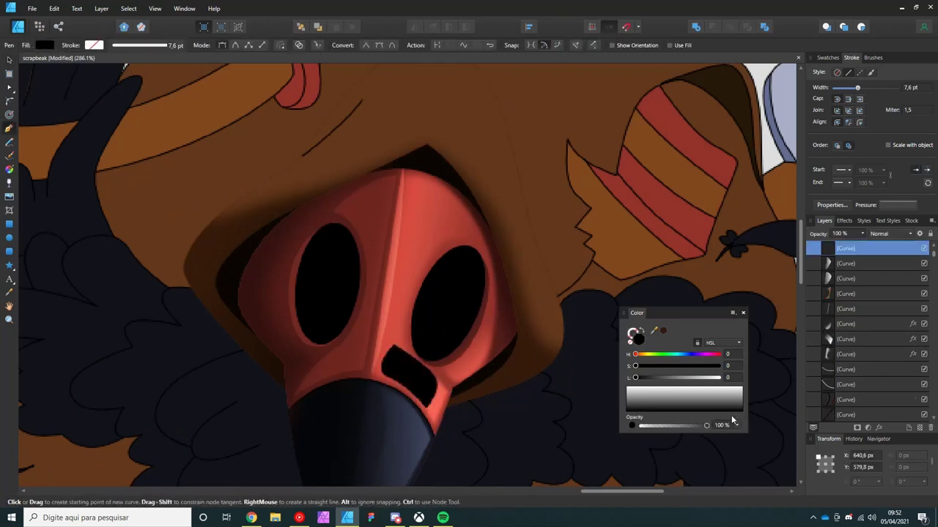
{"action": "left_click_drag", "start_coordinate": [635, 378], "coordinate": [718, 377]}
{"action": "key", "text": "v"}
{"action": "left_click", "coordinate": [879, 233]}
{"action": "left_click", "coordinate": [878, 375]}
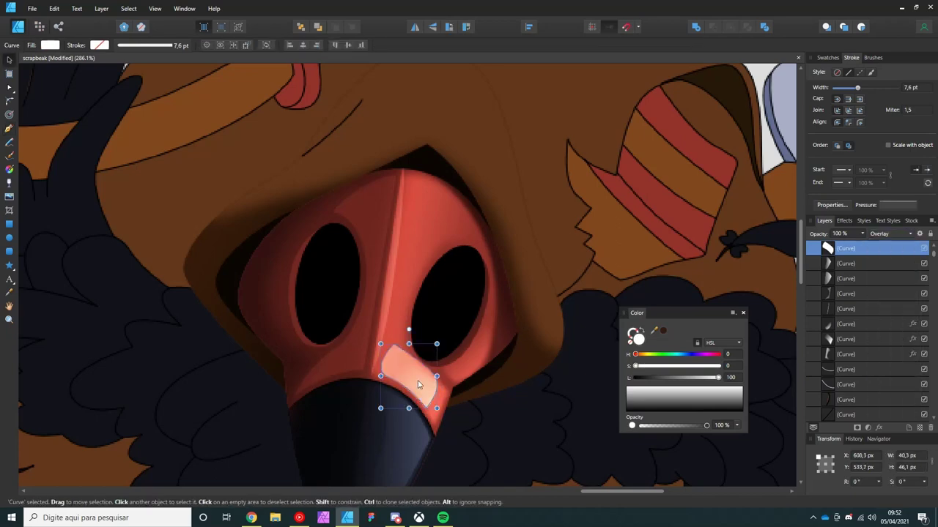
Step: Group the beak highlight with Ctrl+G for transparency fading, then deselect
{"action": "key", "text": "y"}
{"action": "key", "text": "ctrl+g"}
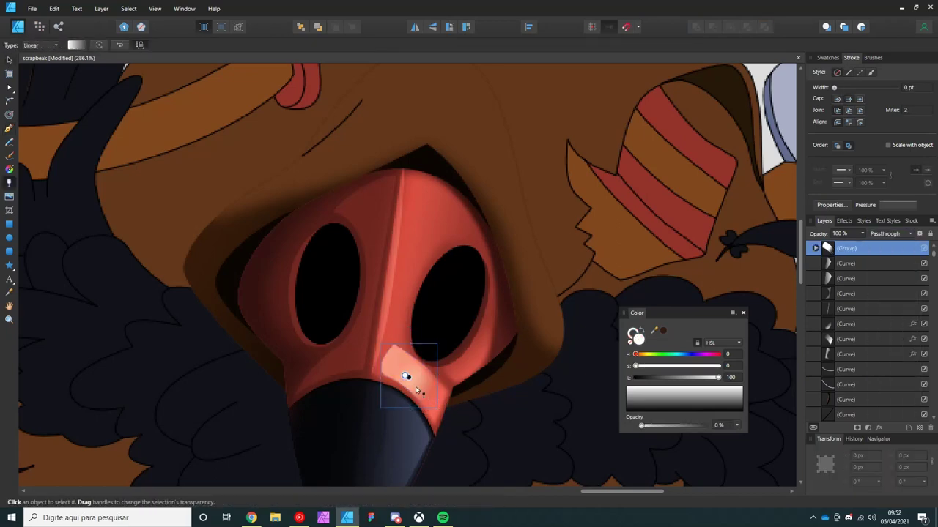
{"action": "key", "text": "ctrl+d"}
{"action": "scroll", "coordinate": [386, 366], "scroll_direction": "down", "scroll_amount": 5}
{"action": "scroll", "coordinate": [386, 365], "scroll_direction": "up", "scroll_amount": 6}
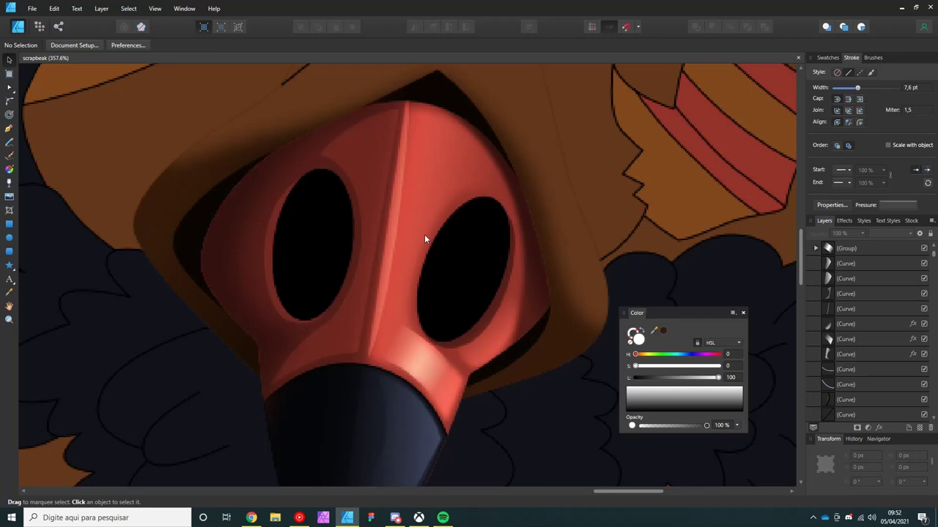
Step: Pen-draw a highlight shape curving along the right eye hole up to the mask top
{"action": "key", "text": "p"}
{"action": "left_click", "coordinate": [494, 187]}
{"action": "left_click_drag", "start_coordinate": [413, 276], "coordinate": [429, 126]}
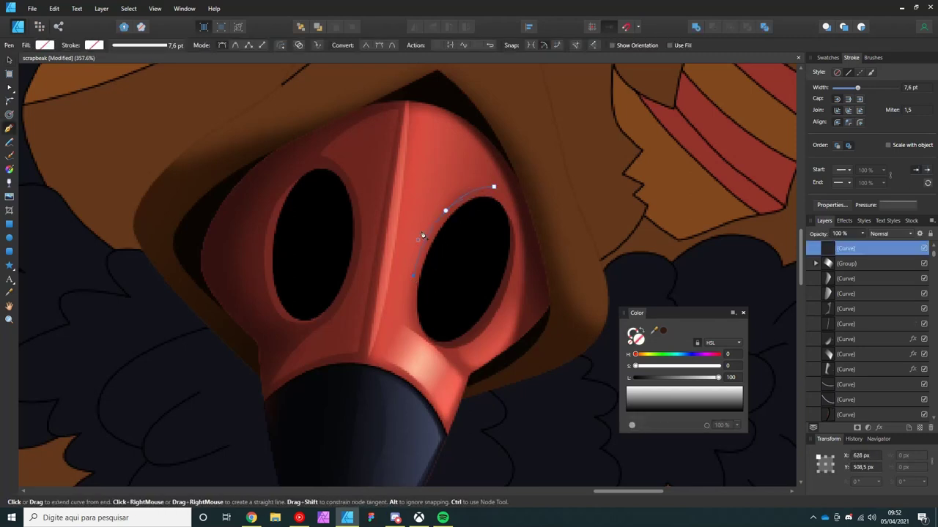
{"action": "left_click", "coordinate": [428, 126]}
{"action": "left_click", "coordinate": [639, 403]}
Step: Set the highlight to Overlay blend and colour it salmon sampled from the mask
{"action": "key", "text": "v"}
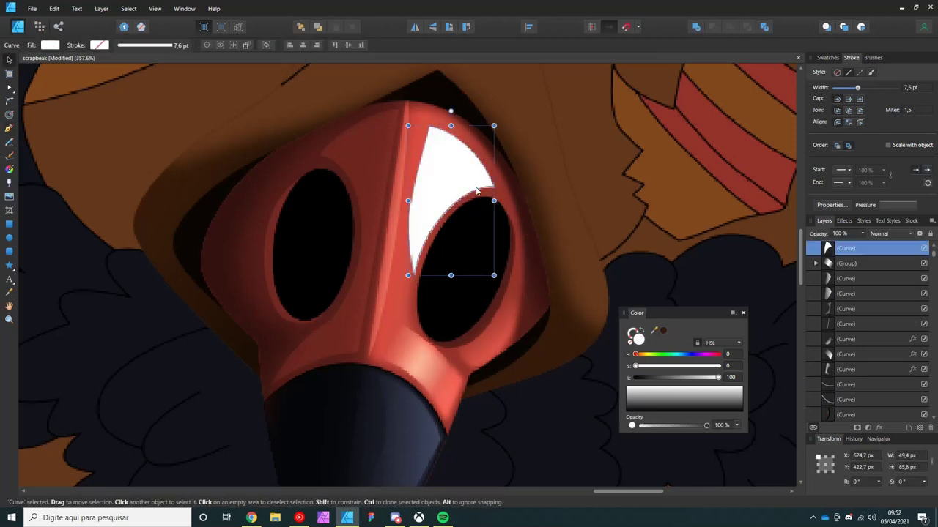
{"action": "left_click", "coordinate": [887, 233]}
{"action": "left_click", "coordinate": [879, 375]}
{"action": "scroll", "coordinate": [449, 232], "scroll_direction": "down", "scroll_amount": 5}
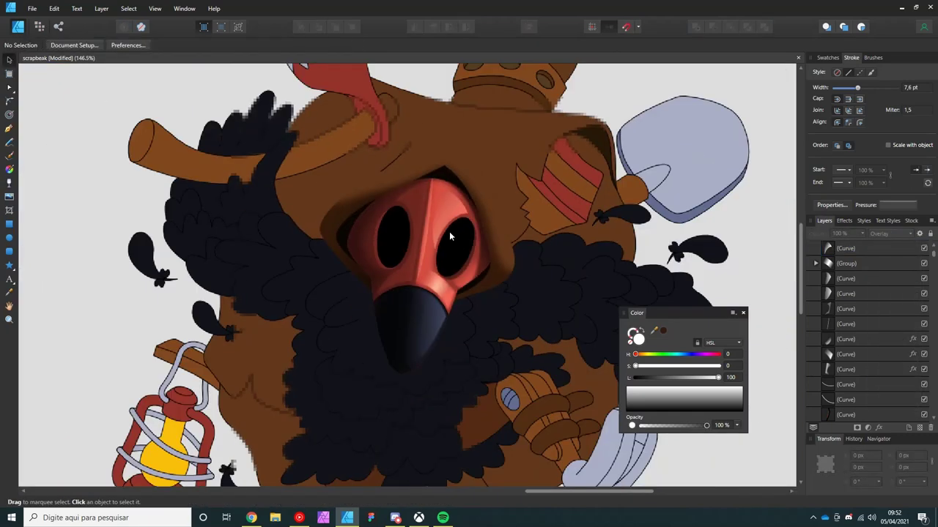
{"action": "scroll", "coordinate": [447, 227], "scroll_direction": "up", "scroll_amount": 4}
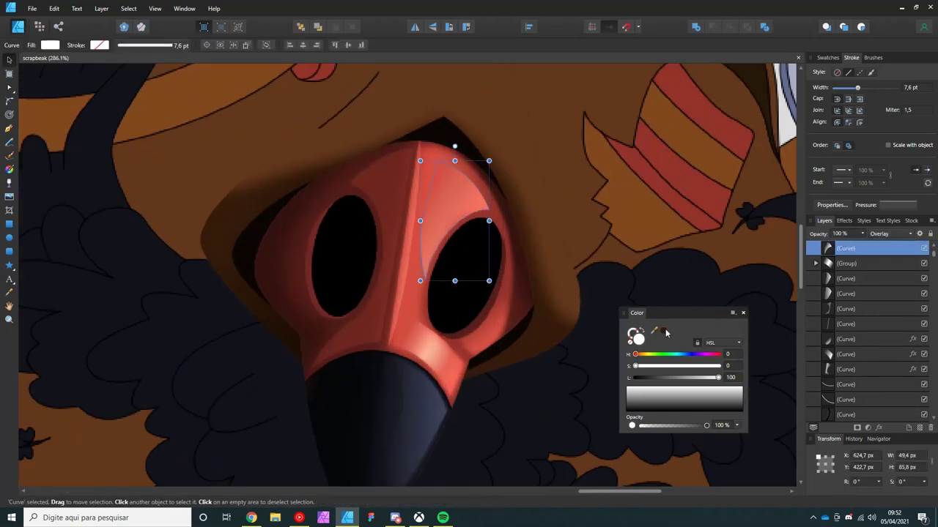
{"action": "left_click_drag", "start_coordinate": [655, 331], "coordinate": [429, 360]}
{"action": "left_click", "coordinate": [887, 233]}
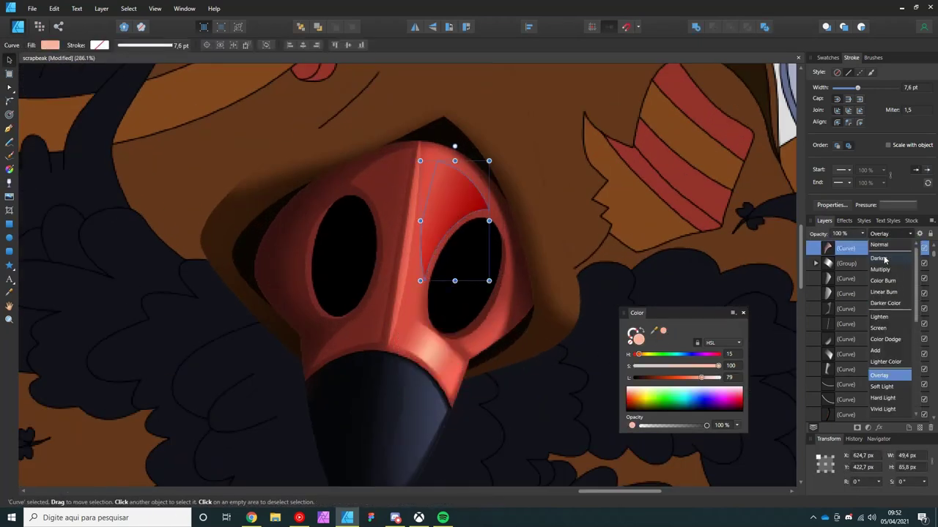
{"action": "key", "text": "Escape"}
Step: Group the salmon highlight and fade it with the Transparency tool
{"action": "key", "text": "ctrl+d"}
{"action": "left_click", "coordinate": [456, 204]}
{"action": "key", "text": "ctrl+g"}
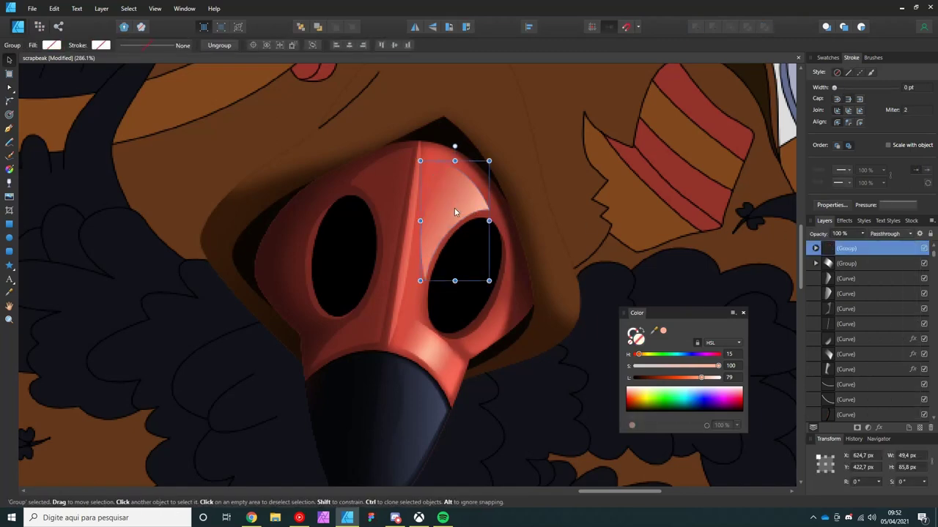
{"action": "key", "text": "y"}
{"action": "key", "text": "v"}
{"action": "key", "text": "y"}
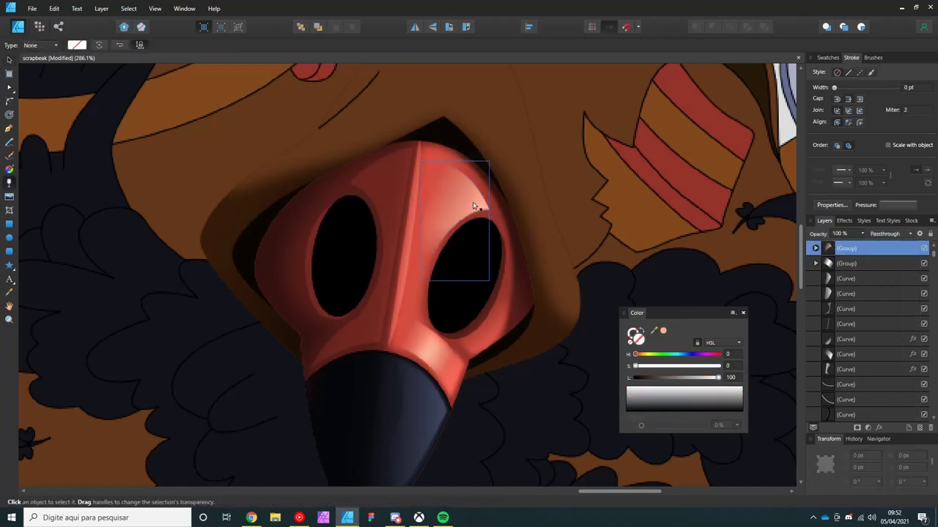
{"action": "key", "text": "v"}
{"action": "key", "text": "ctrl+d"}
{"action": "scroll", "coordinate": [438, 258], "scroll_direction": "down", "scroll_amount": 4}
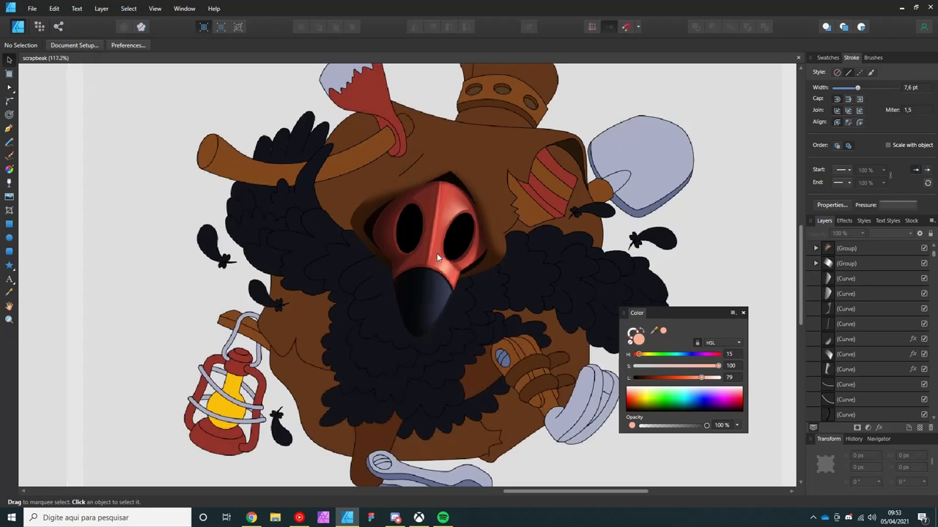
{"action": "scroll", "coordinate": [438, 258], "scroll_direction": "up", "scroll_amount": 4}
Step: Pen-draw a new shape over the hood curving around the mask
{"action": "key", "text": "p"}
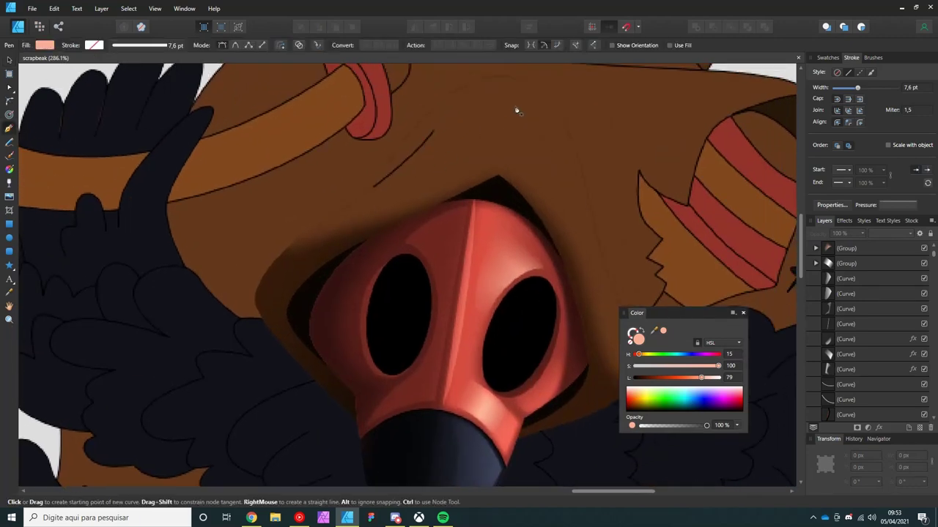
{"action": "scroll", "coordinate": [465, 148], "scroll_direction": "down", "scroll_amount": 1}
{"action": "left_click", "coordinate": [450, 116]}
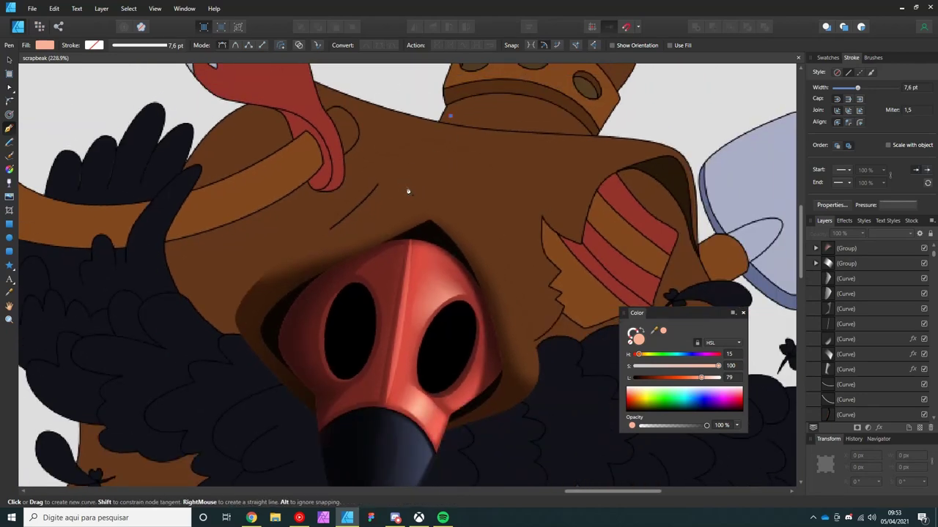
{"action": "left_click_drag", "start_coordinate": [393, 190], "coordinate": [395, 204]}
{"action": "left_click", "coordinate": [432, 230]}
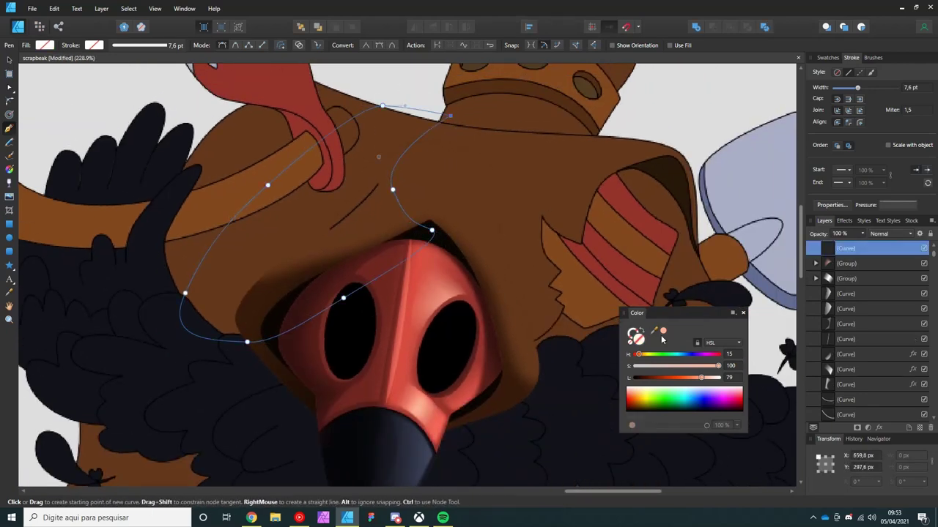
{"action": "left_click", "coordinate": [450, 116]}
Step: Discard the stray peach shape, clear the selection and save the document
{"action": "left_click", "coordinate": [345, 244]}
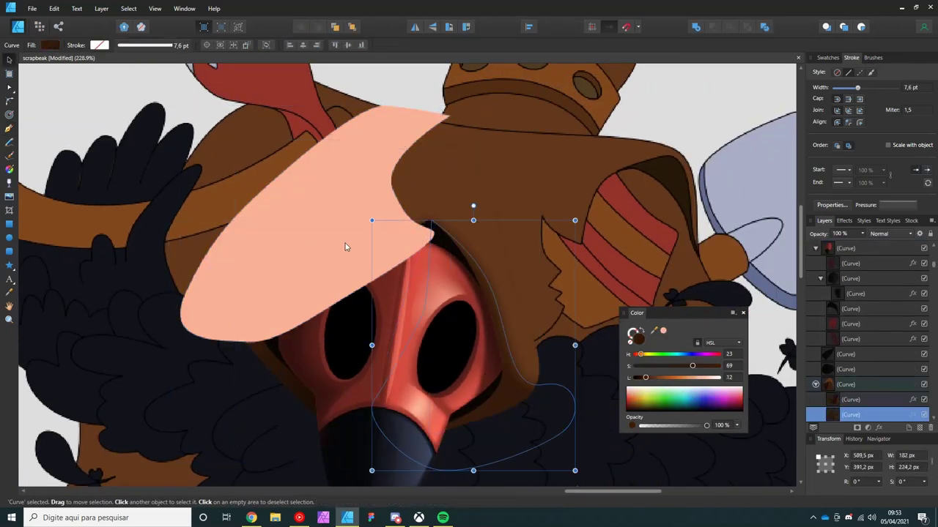
{"action": "key", "text": "ctrl+d"}
{"action": "scroll", "coordinate": [379, 199], "scroll_direction": "down", "scroll_amount": 2}
{"action": "scroll", "coordinate": [378, 195], "scroll_direction": "up", "scroll_amount": 2}
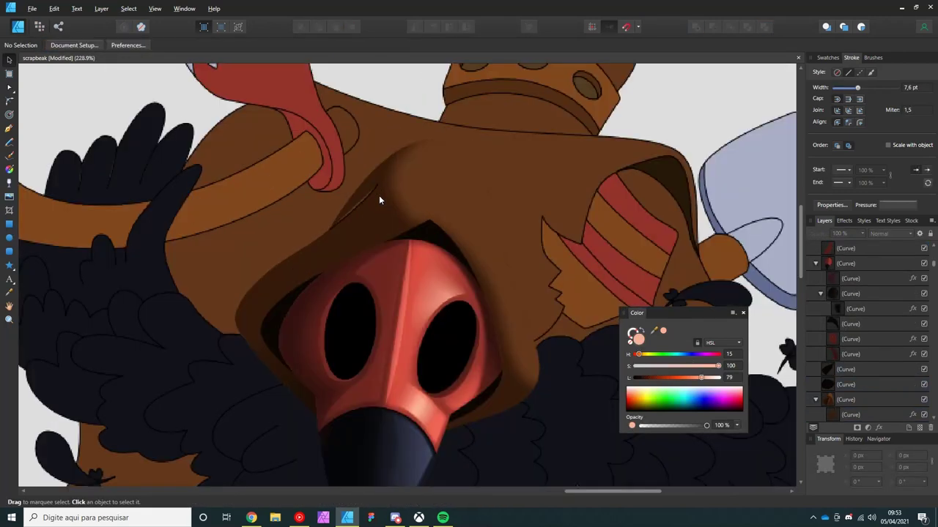
{"action": "left_click", "coordinate": [359, 213]}
{"action": "key", "text": "ctrl+d"}
{"action": "key", "text": "ctrl+s"}
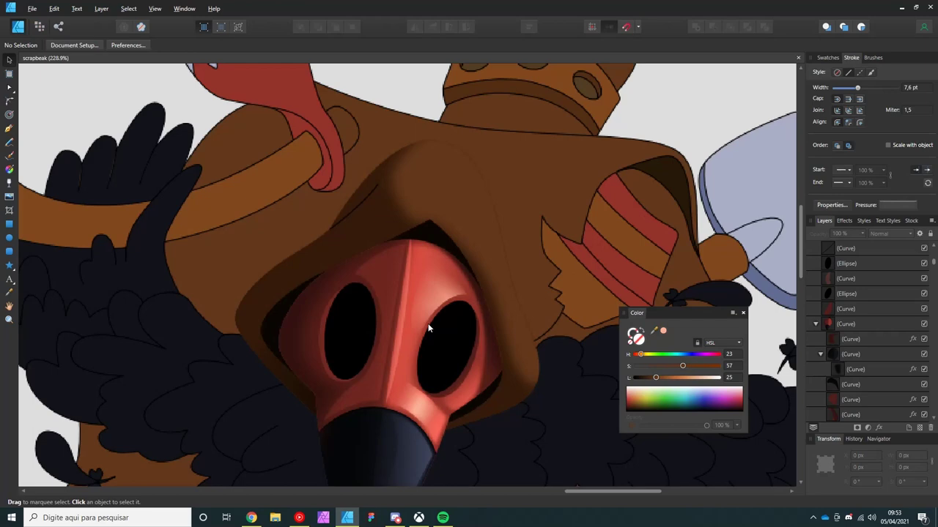
Step: Reshape the hood shadow curve by deleting a node and deepening its bulge
{"action": "left_click_drag", "start_coordinate": [429, 329], "coordinate": [369, 302]}
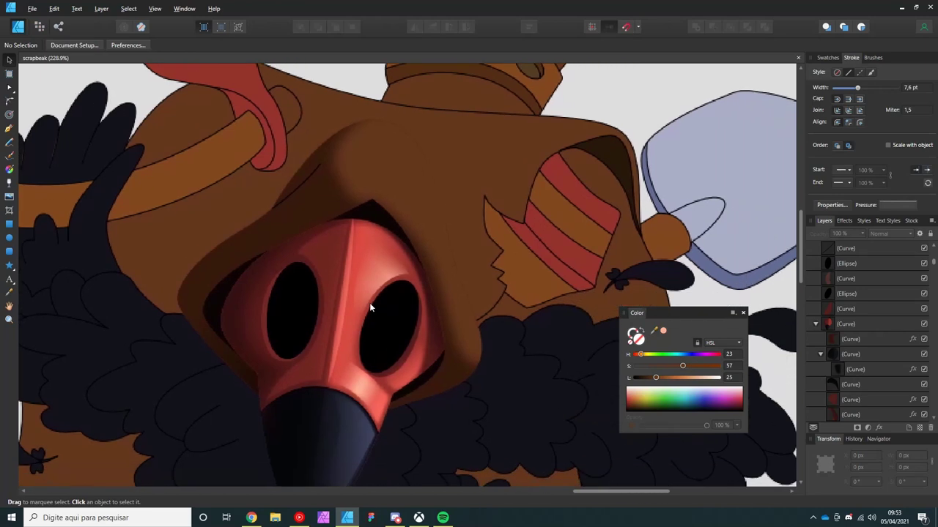
{"action": "left_click", "coordinate": [331, 190]}
{"action": "key", "text": "a"}
{"action": "key", "text": "Delete"}
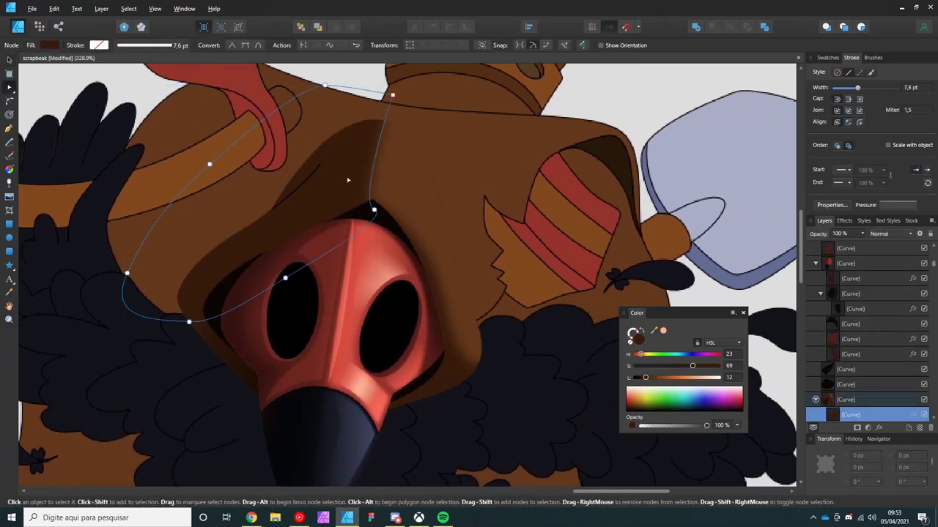
{"action": "left_click_drag", "start_coordinate": [381, 176], "coordinate": [329, 175]}
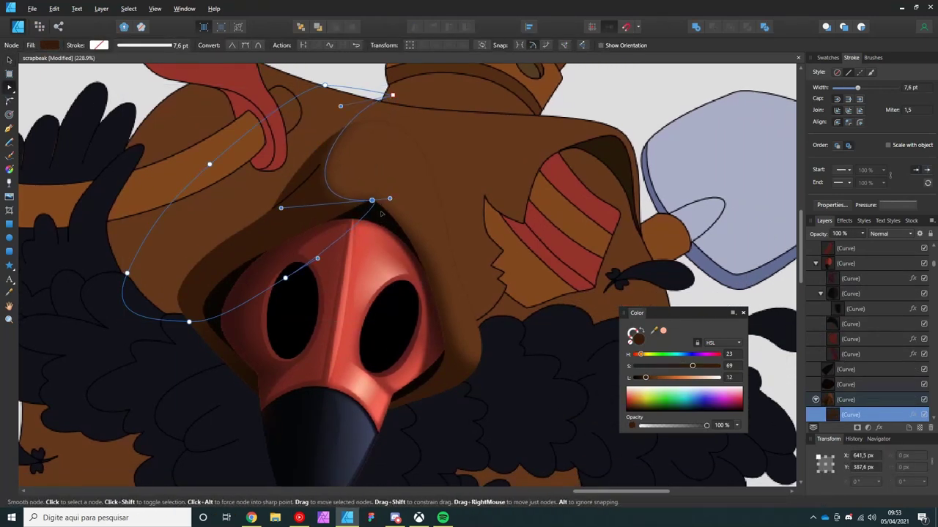
{"action": "key", "text": "v"}
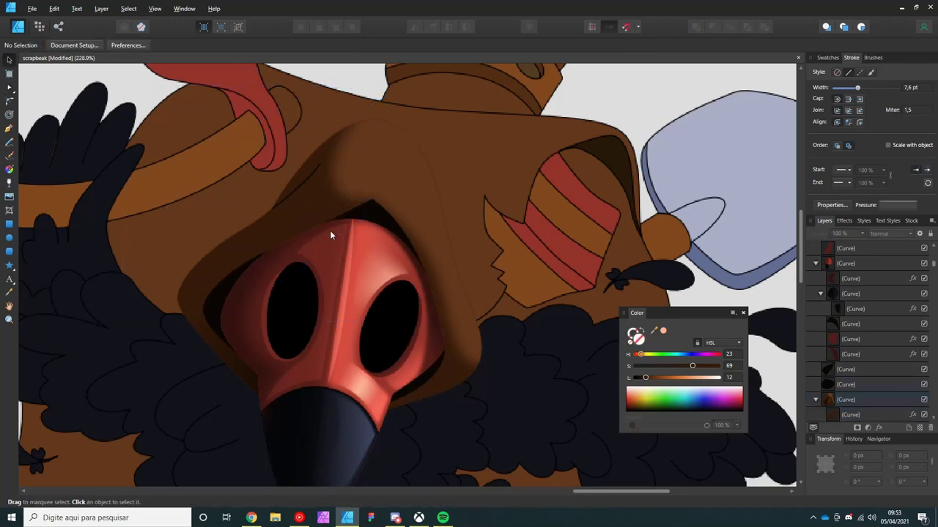
Step: Add an 8 px Gaussian Blur layer effect to the hood shadow
{"action": "left_click", "coordinate": [878, 429]}
{"action": "left_click_drag", "start_coordinate": [653, 194], "coordinate": [663, 195]}
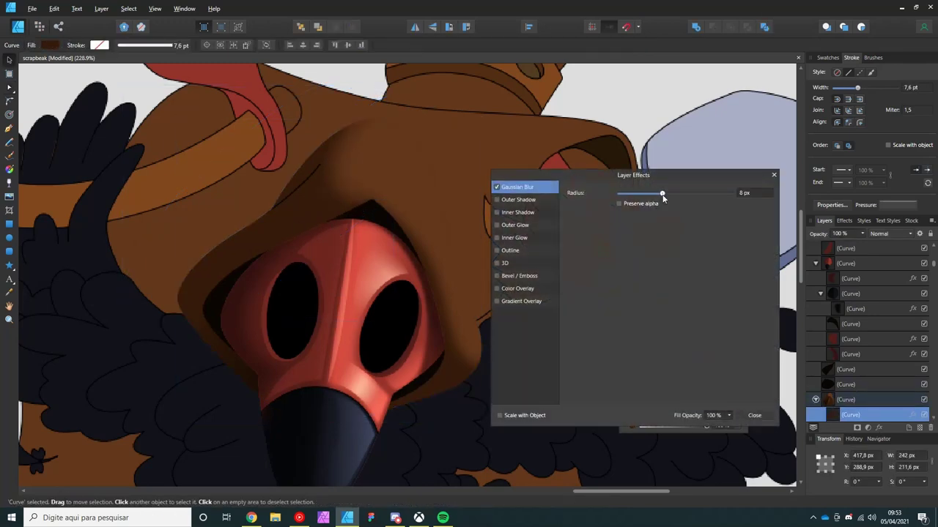
{"action": "left_click", "coordinate": [754, 416]}
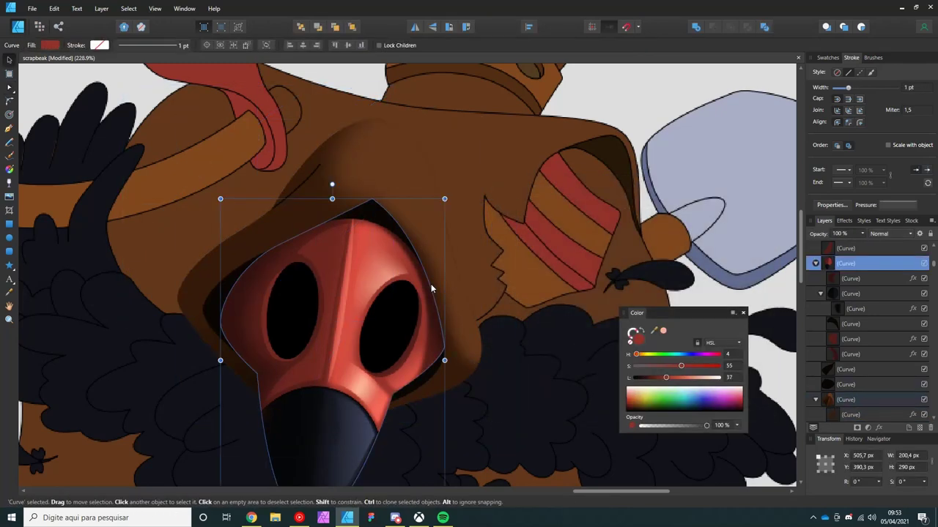
{"action": "left_click", "coordinate": [878, 428]}
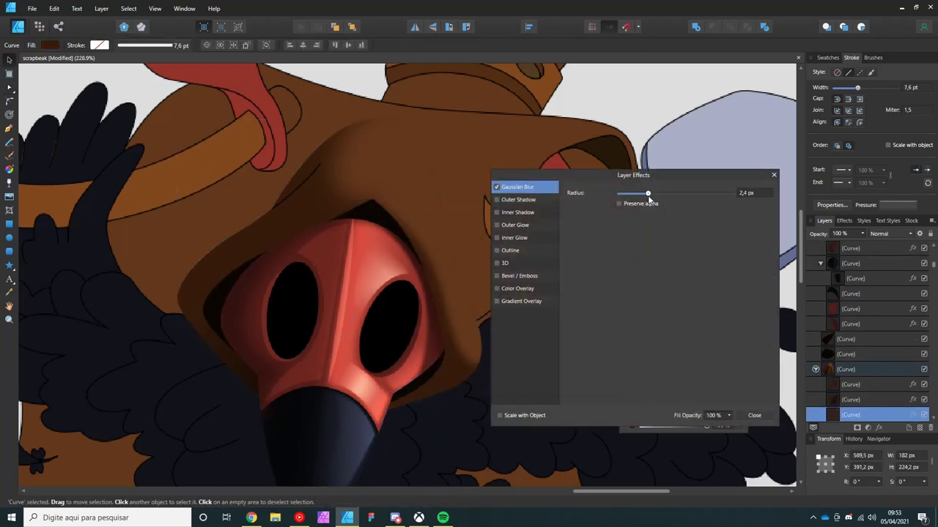
{"action": "left_click", "coordinate": [754, 416]}
Step: Drag a linear gradient shading the hood shadow darker toward its left side
{"action": "key", "text": "g"}
{"action": "left_click_drag", "start_coordinate": [446, 379], "coordinate": [254, 384]}
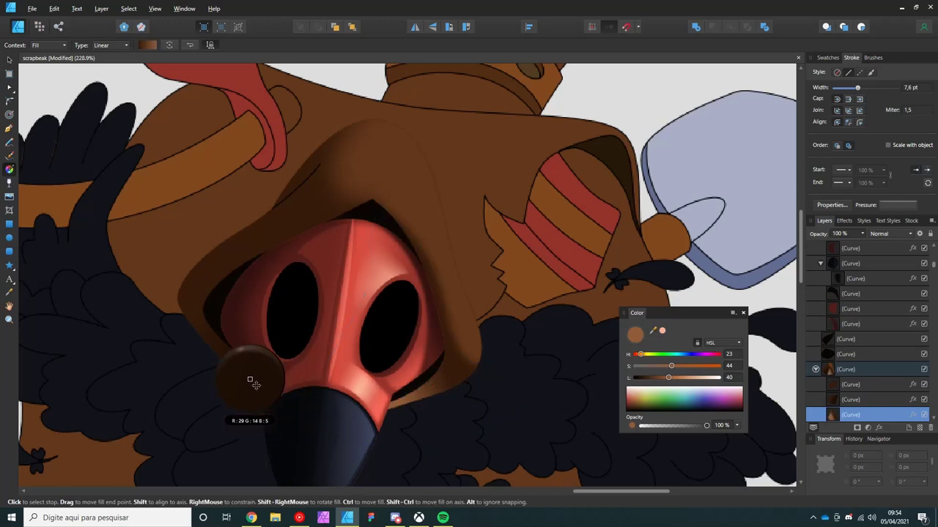
{"action": "key", "text": "v"}
{"action": "key", "text": "ctrl+d"}
{"action": "scroll", "coordinate": [376, 367], "scroll_direction": "down", "scroll_amount": 2}
{"action": "scroll", "coordinate": [309, 246], "scroll_direction": "down", "scroll_amount": 3}
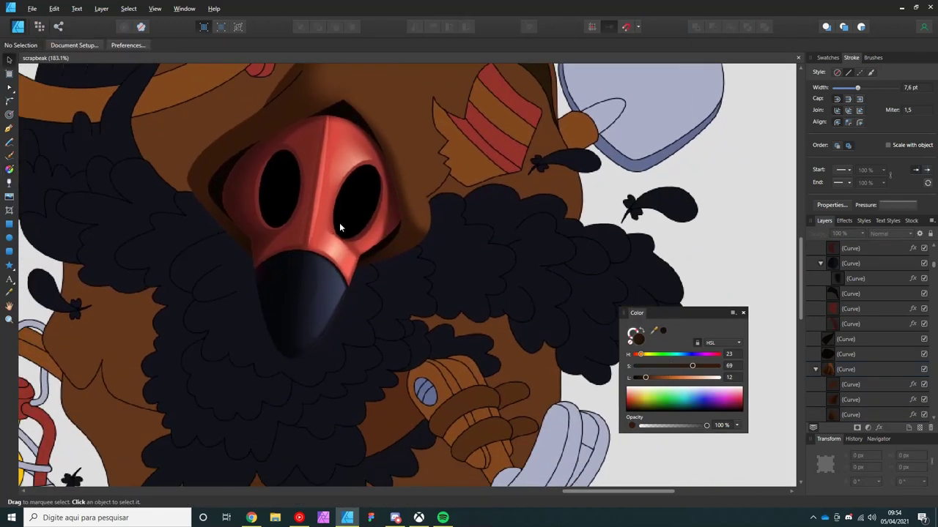
{"action": "scroll", "coordinate": [309, 286], "scroll_direction": "up", "scroll_amount": 2}
Step: Pen-draw a curved highlight streak down the beak
{"action": "key", "text": "a"}
{"action": "left_click", "coordinate": [323, 315]}
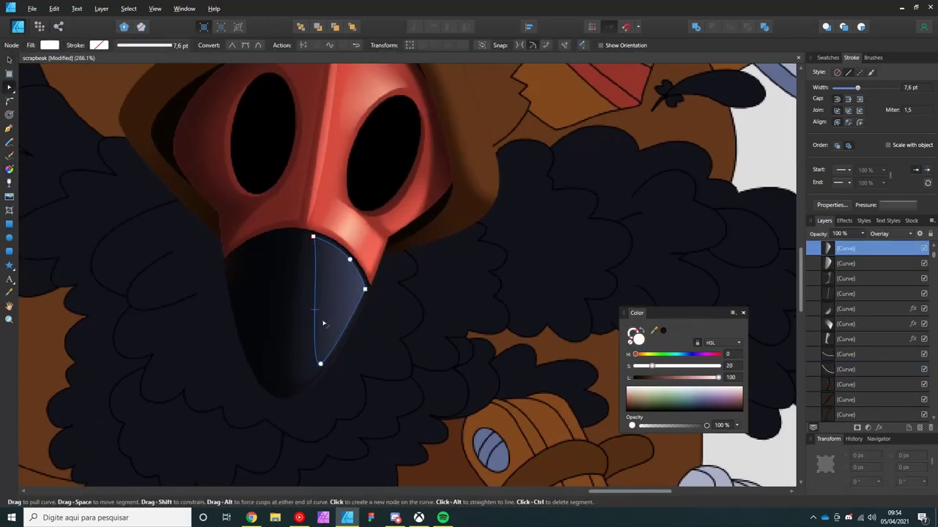
{"action": "key", "text": "ctrl+d"}
{"action": "scroll", "coordinate": [304, 310], "scroll_direction": "down", "scroll_amount": 3}
{"action": "scroll", "coordinate": [312, 276], "scroll_direction": "up", "scroll_amount": 3}
{"action": "key", "text": "p"}
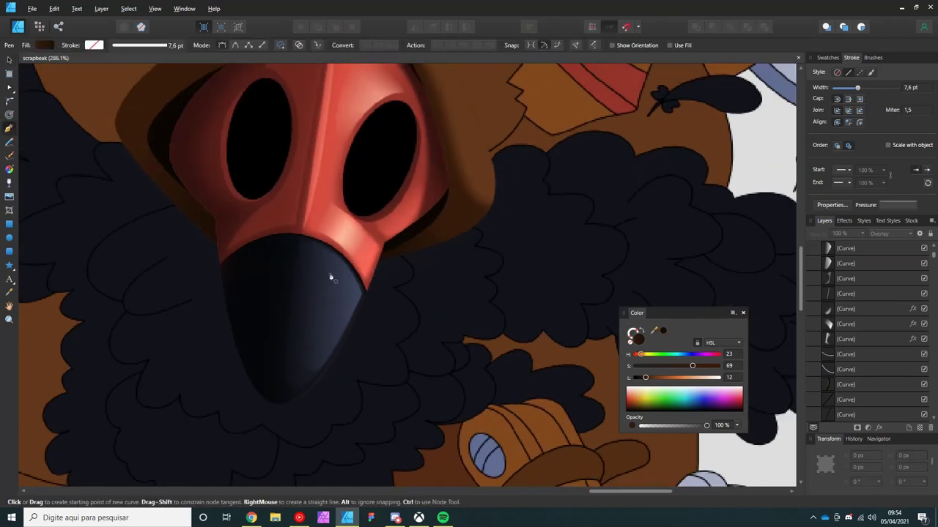
{"action": "left_click_drag", "start_coordinate": [314, 361], "coordinate": [328, 311]}
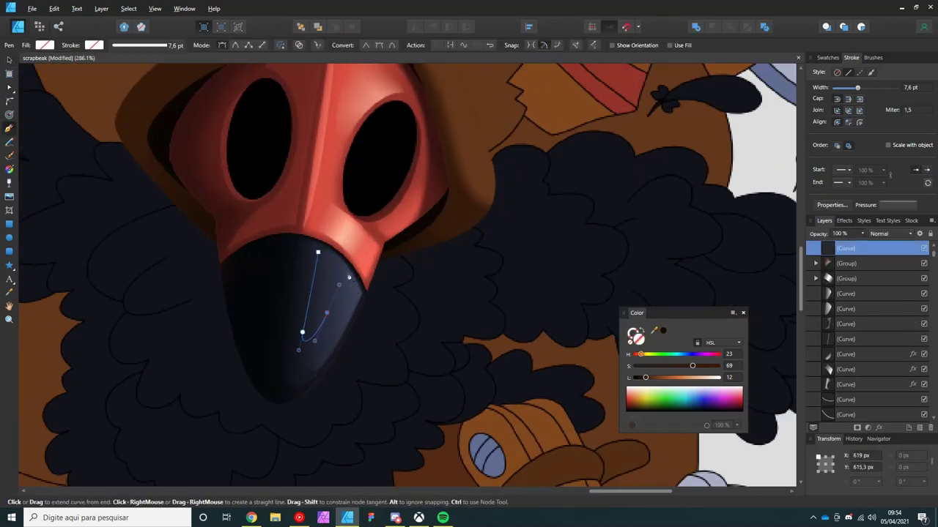
{"action": "left_click", "coordinate": [318, 253]}
{"action": "key", "text": "v"}
Step: Fill the beak streak white and set its blend mode to Overlay
{"action": "left_click_drag", "start_coordinate": [646, 377], "coordinate": [718, 378]}
{"action": "left_click", "coordinate": [879, 233]}
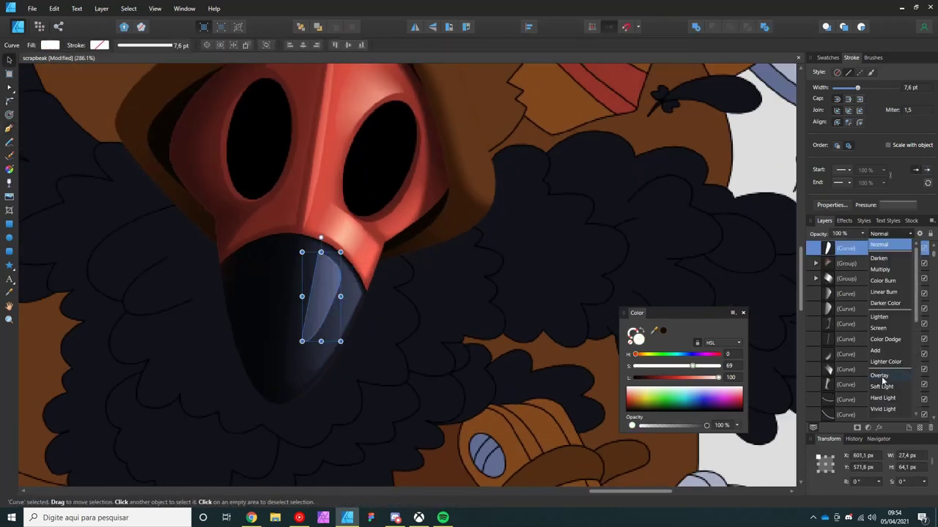
{"action": "left_click", "coordinate": [879, 375]}
{"action": "scroll", "coordinate": [255, 310], "scroll_direction": "down", "scroll_amount": 3}
{"action": "scroll", "coordinate": [293, 271], "scroll_direction": "up", "scroll_amount": 3}
{"action": "key", "text": "a"}
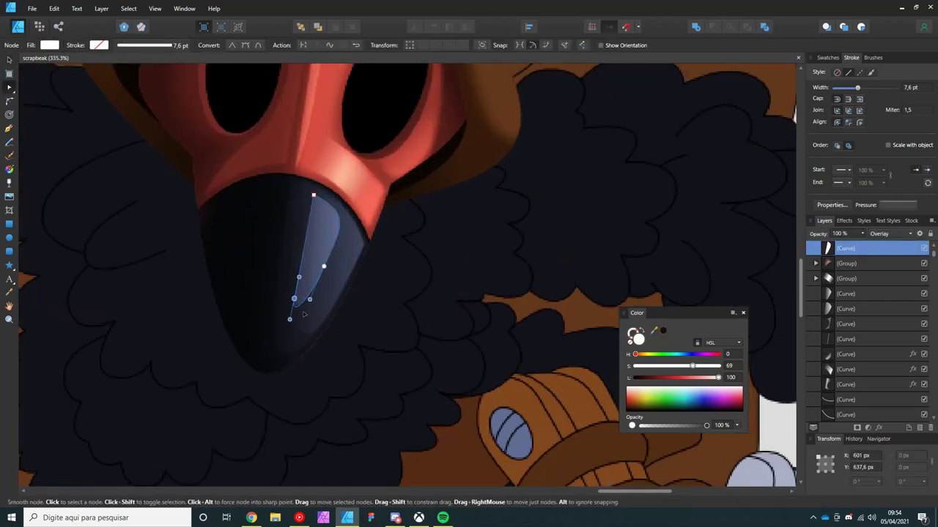
{"action": "key", "text": "Escape"}
{"action": "scroll", "coordinate": [305, 245], "scroll_direction": "up", "scroll_amount": 1}
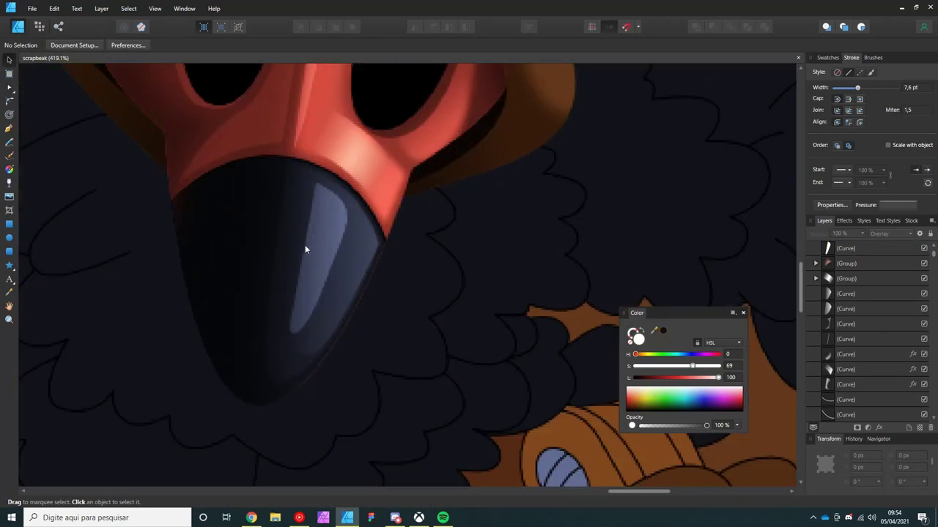
Step: Draw a thin white sliver inside the first beak highlight
{"action": "key", "text": "p"}
{"action": "left_click", "coordinate": [320, 197]}
{"action": "left_click_drag", "start_coordinate": [301, 285], "coordinate": [301, 303]}
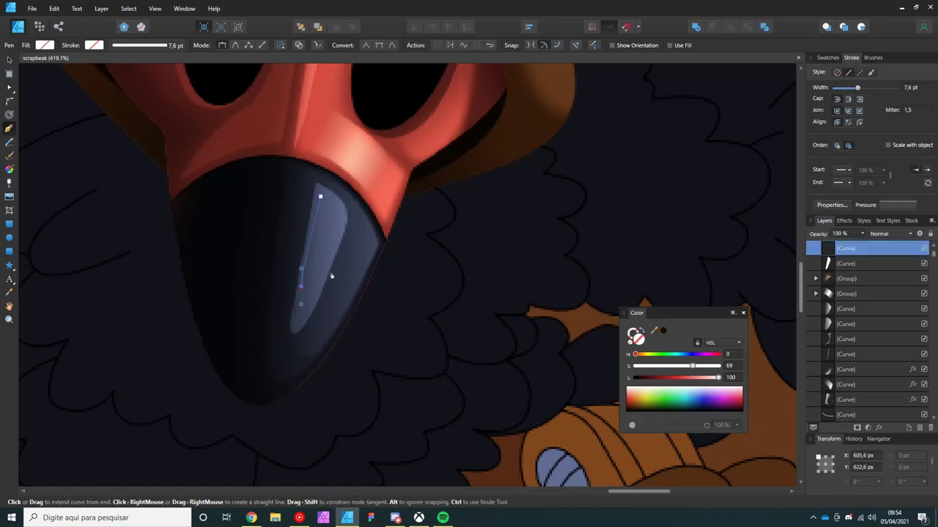
{"action": "left_click", "coordinate": [321, 197]}
{"action": "left_click", "coordinate": [634, 335]}
{"action": "key", "text": "v"}
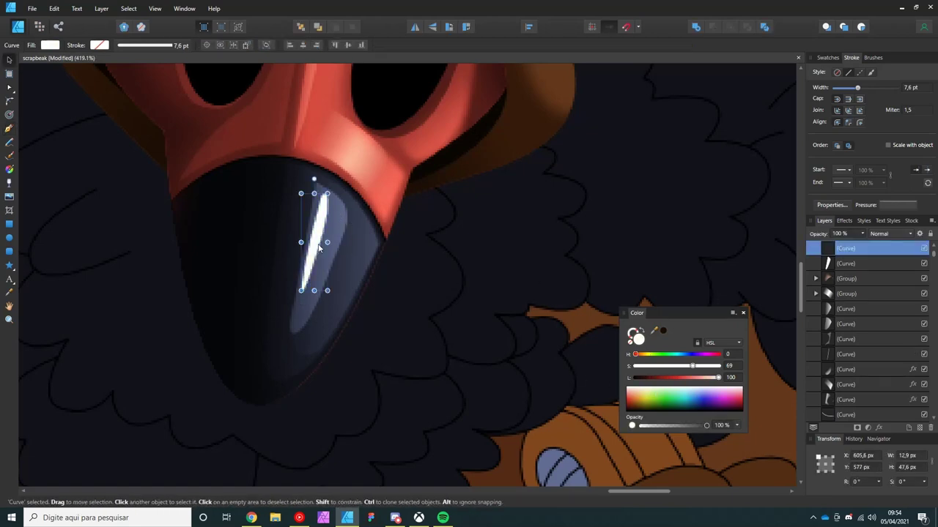
Step: Set the thin sliver's blend mode to Overlay and deselect it
{"action": "key", "text": "ctrl+minus"}
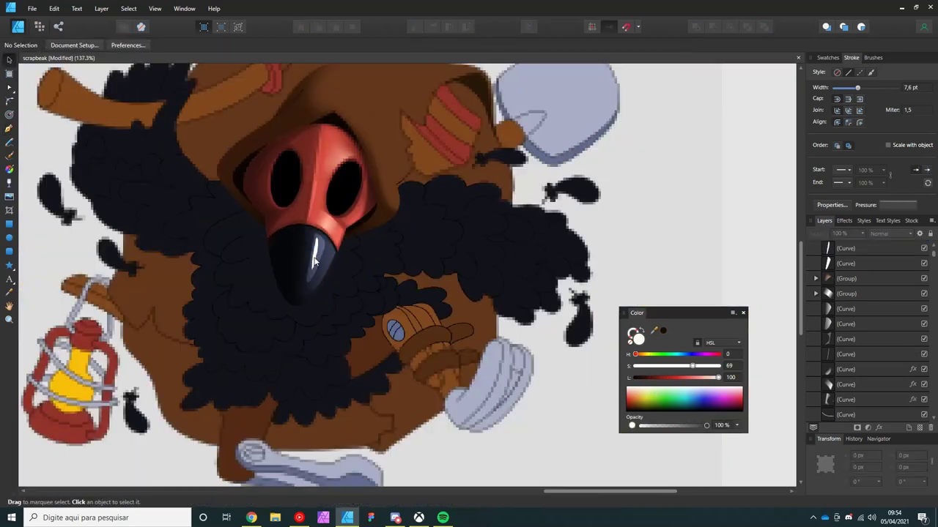
{"action": "left_click", "coordinate": [891, 233]}
{"action": "left_click", "coordinate": [897, 375]}
{"action": "scroll", "coordinate": [314, 252], "scroll_direction": "up", "scroll_amount": 5}
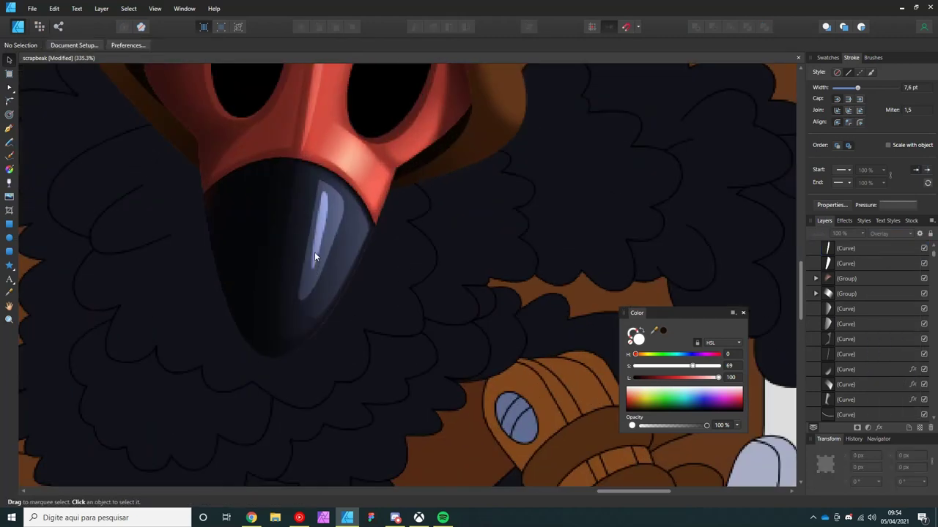
{"action": "key", "text": "ctrl+d"}
{"action": "scroll", "coordinate": [301, 219], "scroll_direction": "up", "scroll_amount": 3}
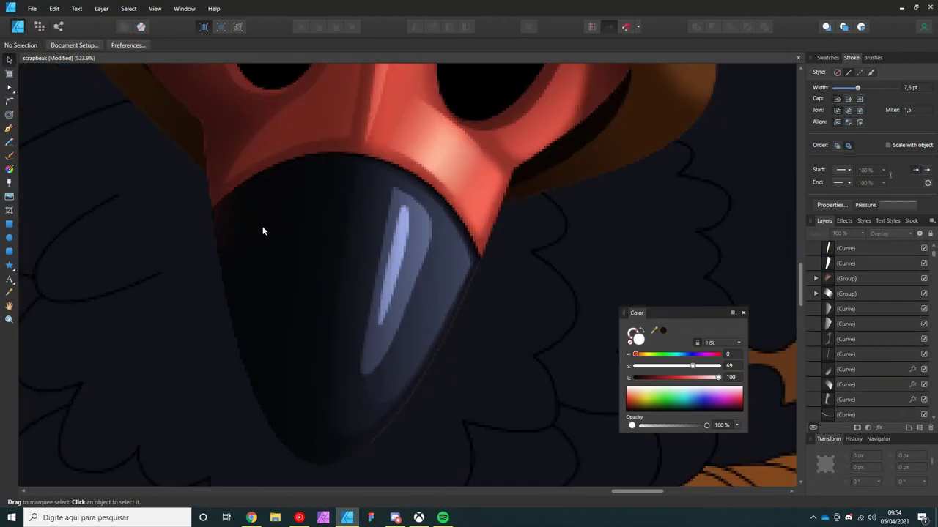
{"action": "left_click", "coordinate": [218, 218]}
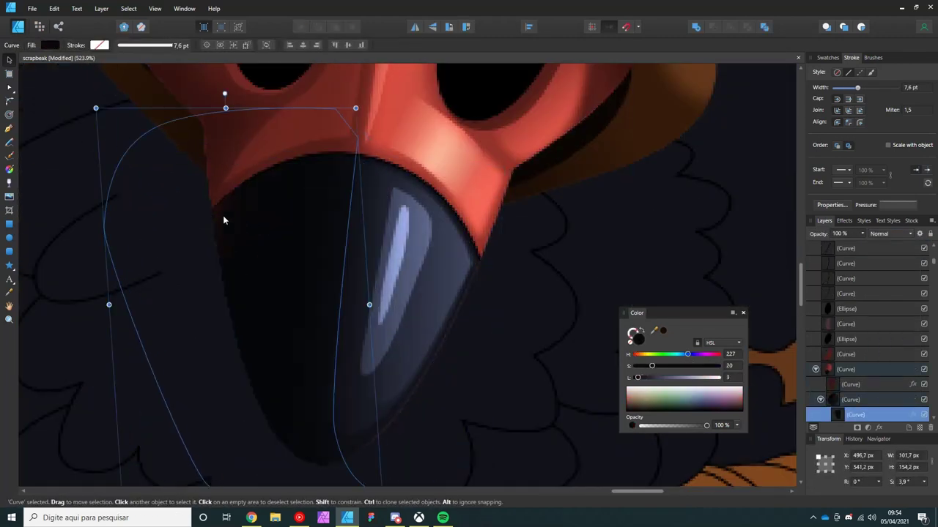
Step: Click through the red mask group's nested beak shapes, then clear the selection
{"action": "key", "text": "v"}
{"action": "left_click", "coordinate": [216, 189]}
{"action": "double_click", "coordinate": [214, 191]}
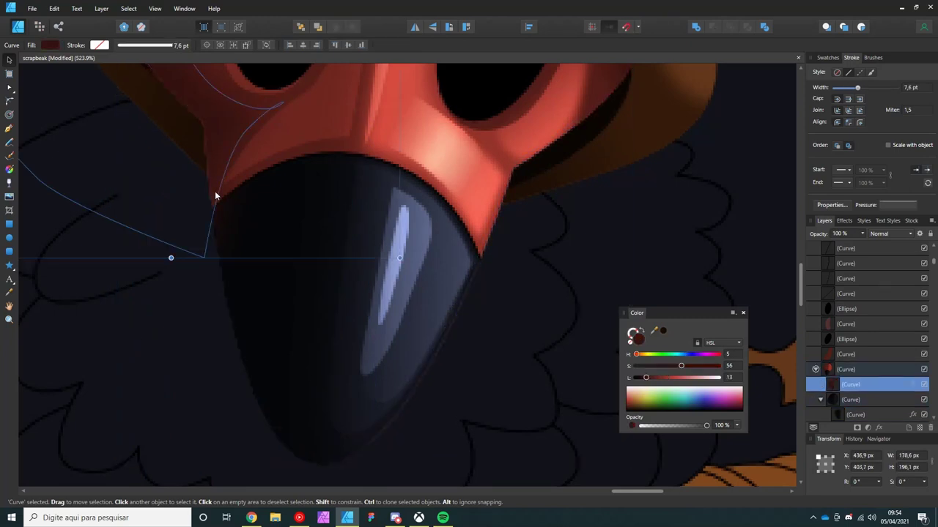
{"action": "scroll", "coordinate": [215, 190], "scroll_direction": "down", "scroll_amount": 2}
{"action": "scroll", "coordinate": [874, 375], "scroll_direction": "down", "scroll_amount": 1}
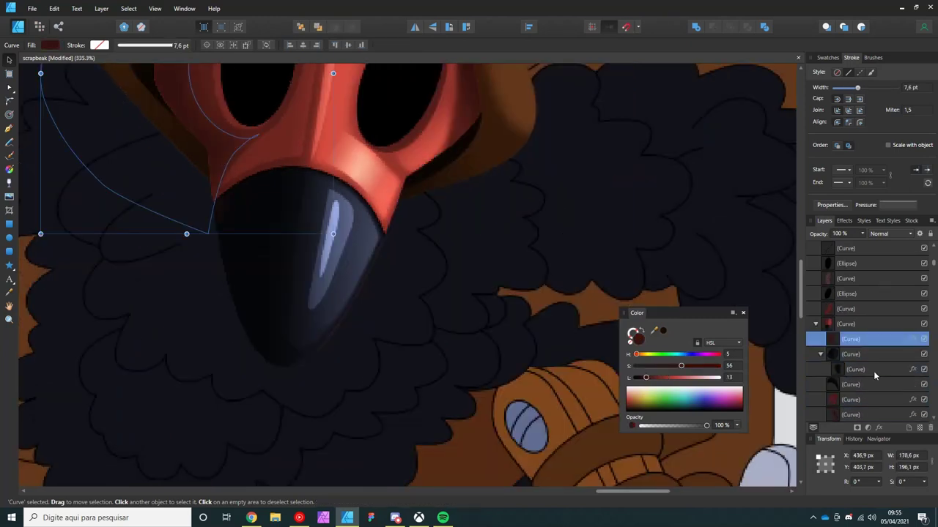
{"action": "left_click", "coordinate": [847, 400]}
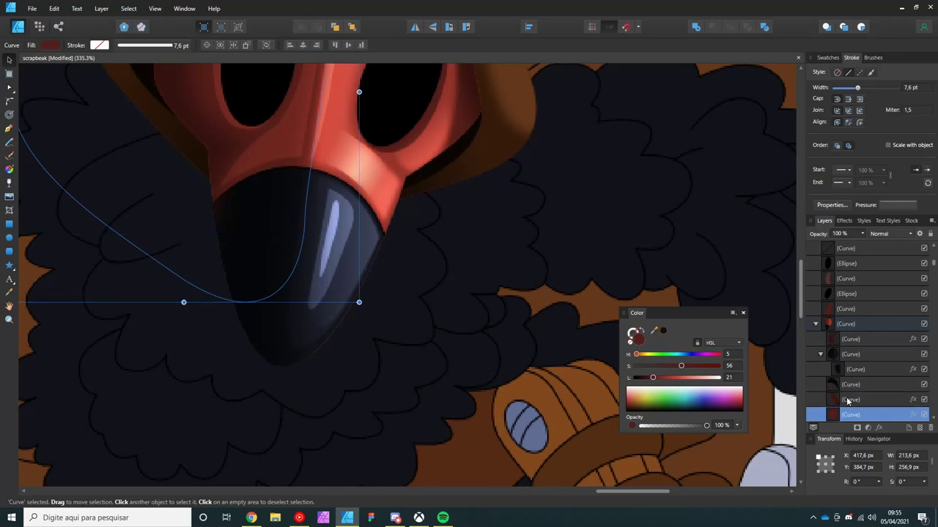
{"action": "left_click", "coordinate": [248, 323]}
{"action": "left_click", "coordinate": [267, 358]}
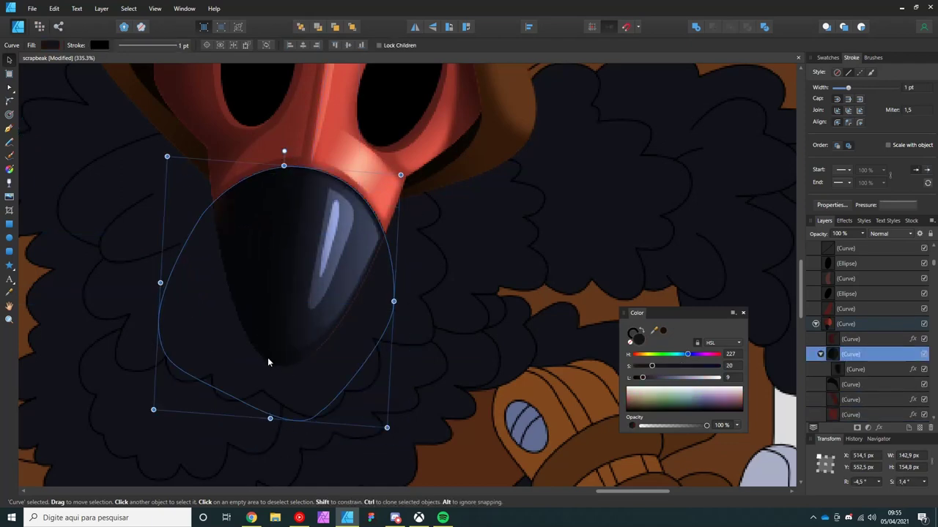
{"action": "key", "text": "Escape"}
{"action": "scroll", "coordinate": [274, 169], "scroll_direction": "down", "scroll_amount": 5}
{"action": "scroll", "coordinate": [295, 244], "scroll_direction": "down", "scroll_amount": 2}
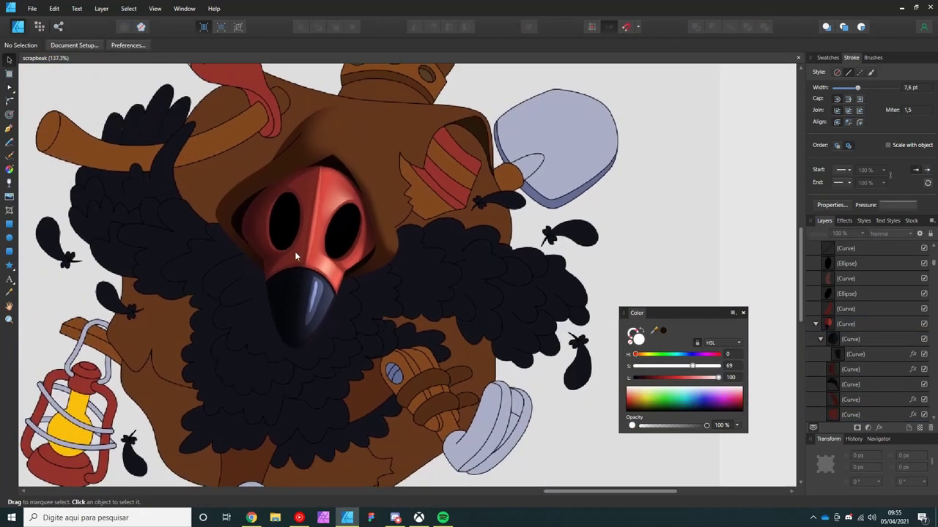
{"action": "scroll", "coordinate": [282, 294], "scroll_direction": "up", "scroll_amount": 6}
Step: Pen-draw a closed shading shape along the beak's left edge
{"action": "mouse_move", "coordinate": [282, 299]}
{"action": "left_mouse_down"}
{"action": "mouse_move", "coordinate": [344, 241]}
{"action": "mouse_move", "coordinate": [307, 264]}
{"action": "left_mouse_up"}
{"action": "key", "text": "p"}
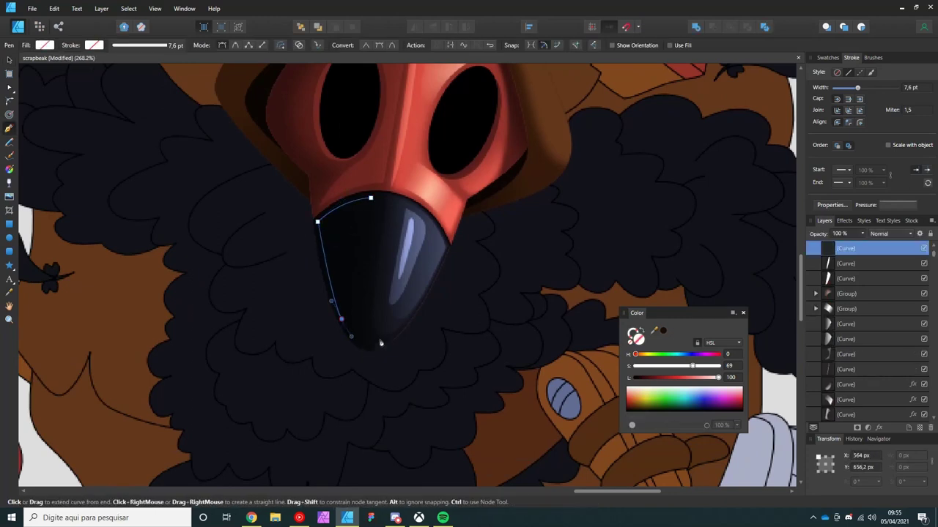
{"action": "left_click_drag", "start_coordinate": [379, 200], "coordinate": [396, 238]}
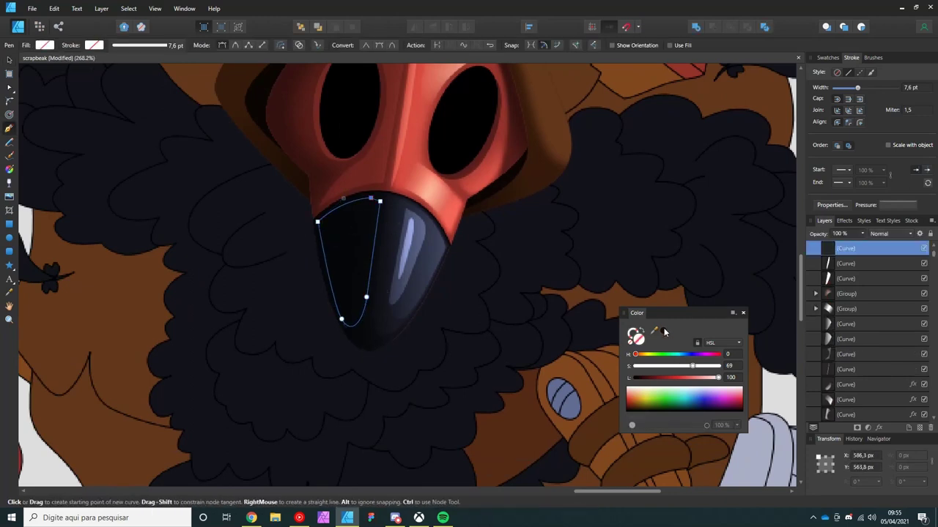
{"action": "key", "text": "v"}
Step: Fade the shading shape across the beak with a transparency gradient
{"action": "key", "text": "y"}
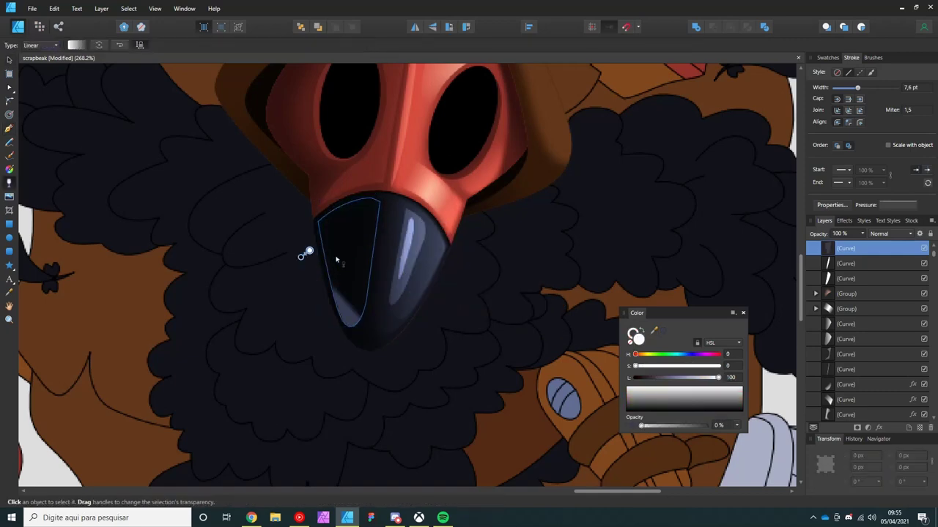
{"action": "left_click_drag", "start_coordinate": [309, 251], "coordinate": [371, 247]}
{"action": "left_click_drag", "start_coordinate": [259, 249], "coordinate": [370, 242]}
Step: Deselect, zoom to fit the whole character, and save the drawing
{"action": "key", "text": "ctrl+d"}
{"action": "key", "text": "ctrl+0"}
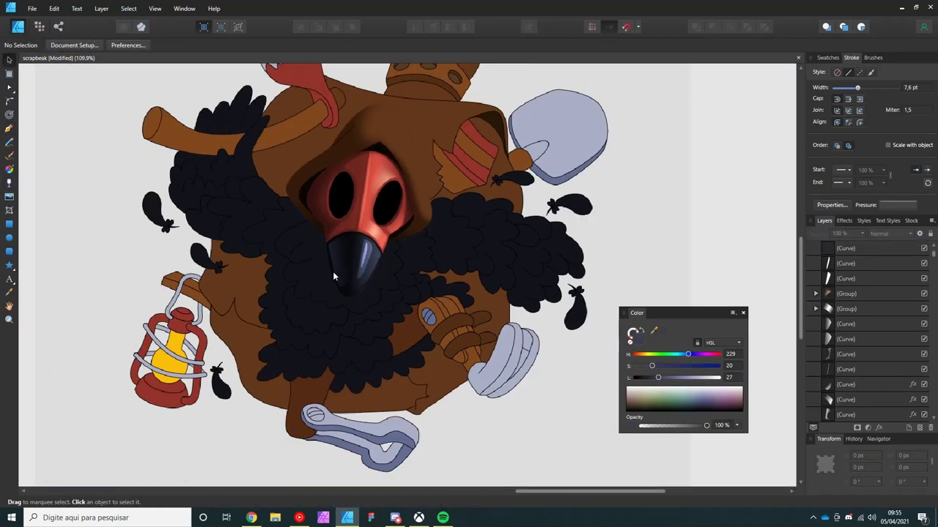
{"action": "key", "text": "ctrl+s"}
{"action": "scroll", "coordinate": [333, 271], "scroll_direction": "up", "scroll_amount": 3}
{"action": "scroll", "coordinate": [345, 349], "scroll_direction": "up", "scroll_amount": 2}
Step: Pen-draw a shape around the beak's lower edge and fill it with a sampled dark blue
{"action": "key", "text": "p"}
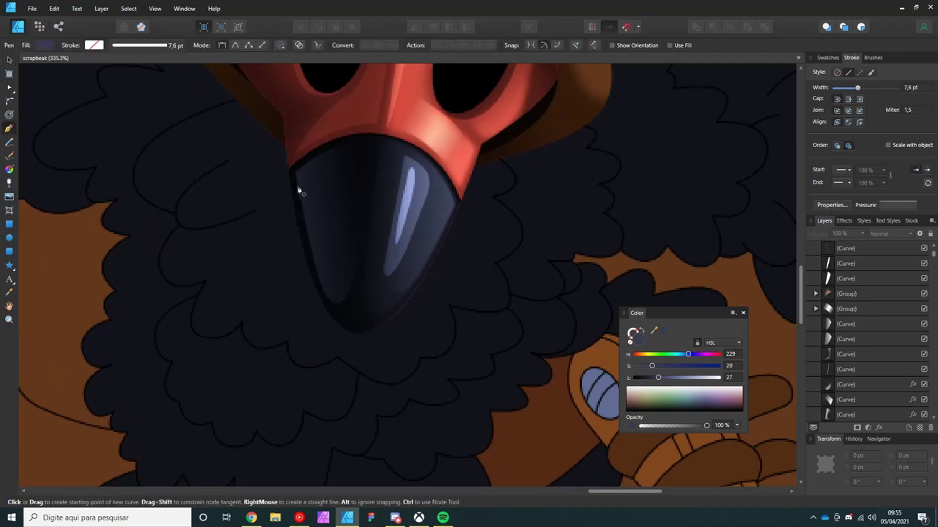
{"action": "left_click", "coordinate": [290, 161]}
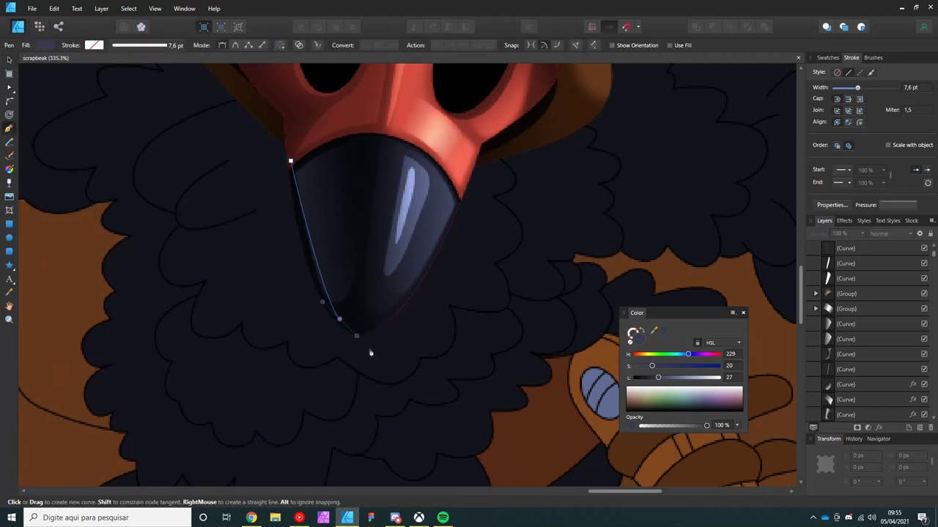
{"action": "left_click_drag", "start_coordinate": [380, 364], "coordinate": [370, 352]}
{"action": "left_click_drag", "start_coordinate": [418, 293], "coordinate": [424, 353]}
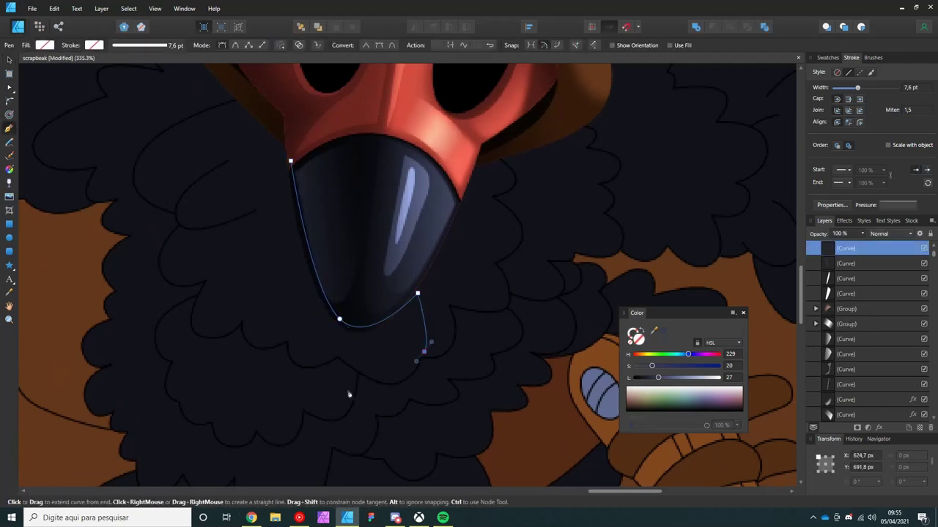
{"action": "left_click", "coordinate": [290, 160]}
{"action": "left_click_drag", "start_coordinate": [653, 331], "coordinate": [460, 217]}
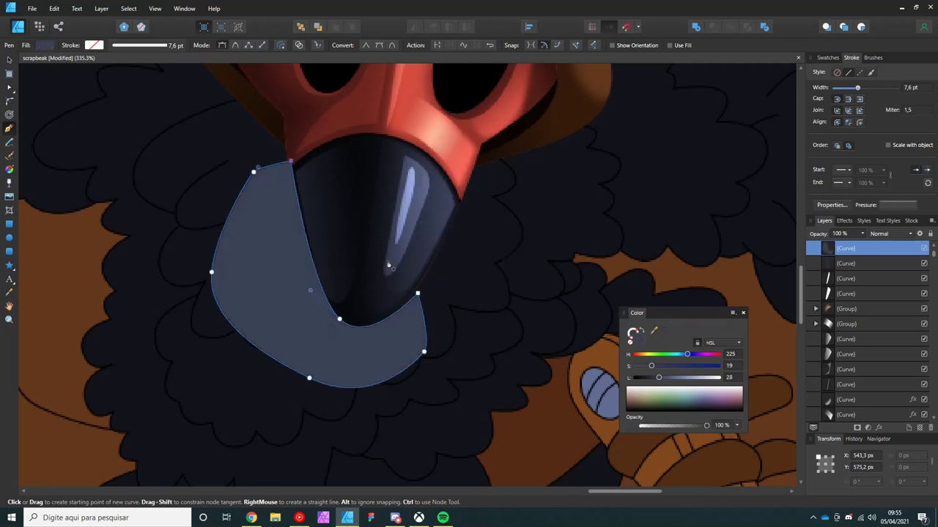
Step: Send the dark-blue shape behind the beak and give it a 3.6 px Gaussian blur
{"action": "key", "text": "ctrl+shift+bracketleft"}
{"action": "key", "text": "v"}
{"action": "left_click", "coordinate": [879, 427]}
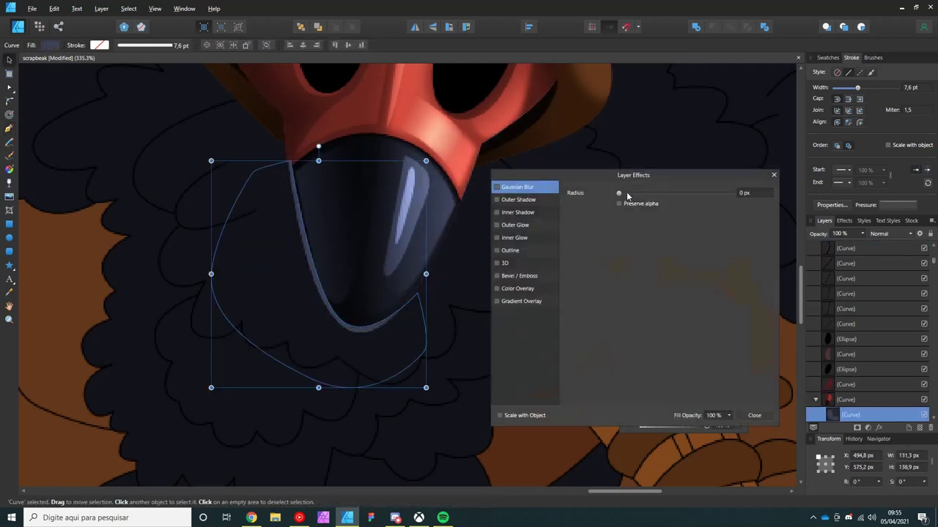
{"action": "left_click_drag", "start_coordinate": [626, 196], "coordinate": [645, 197]}
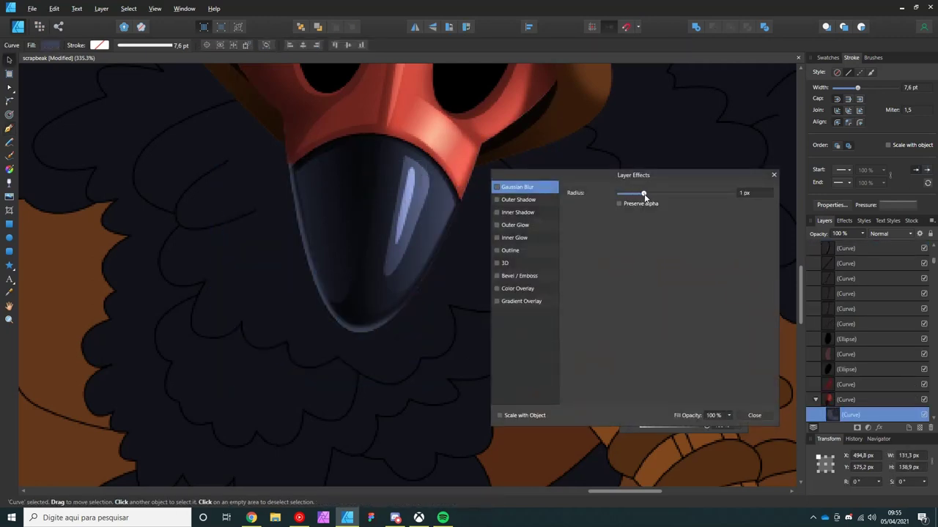
{"action": "left_click", "coordinate": [754, 415]}
{"action": "key", "text": "ctrl+d"}
{"action": "scroll", "coordinate": [575, 382], "scroll_direction": "down", "scroll_amount": 5}
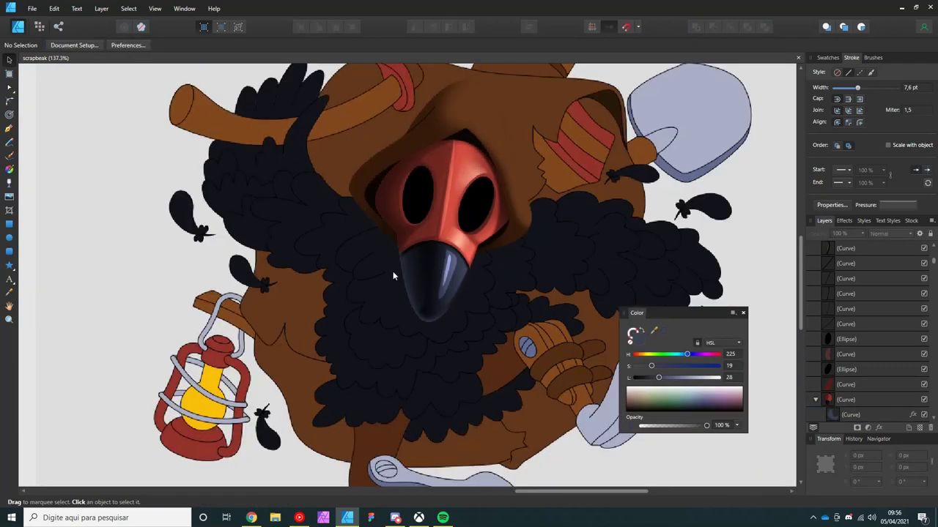
{"action": "scroll", "coordinate": [429, 327], "scroll_direction": "up", "scroll_amount": 5}
Step: Select the rim shape beneath the beak and lighten its fill to pale blue-grey
{"action": "left_click", "coordinate": [429, 327]}
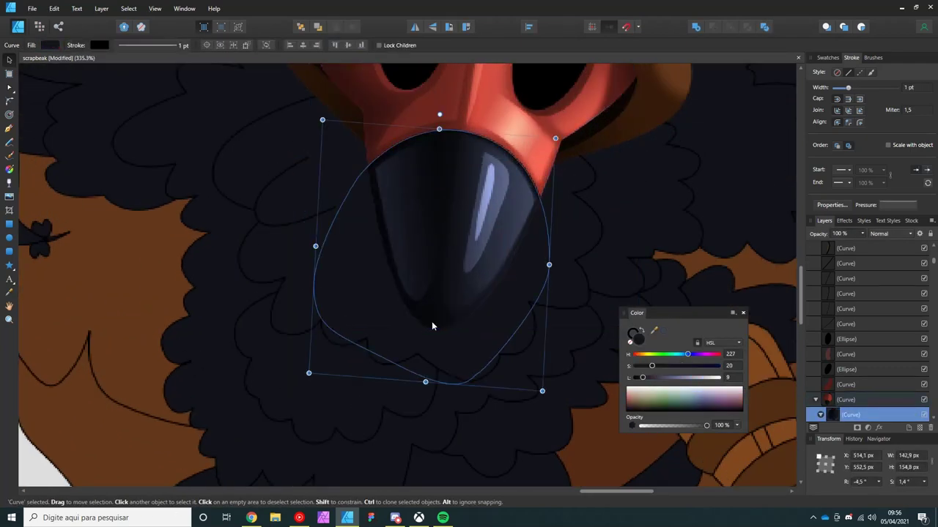
{"action": "left_click", "coordinate": [432, 322]}
{"action": "key", "text": "ctrl+d"}
{"action": "scroll", "coordinate": [432, 323], "scroll_direction": "down", "scroll_amount": 5}
{"action": "scroll", "coordinate": [432, 322], "scroll_direction": "up", "scroll_amount": 5}
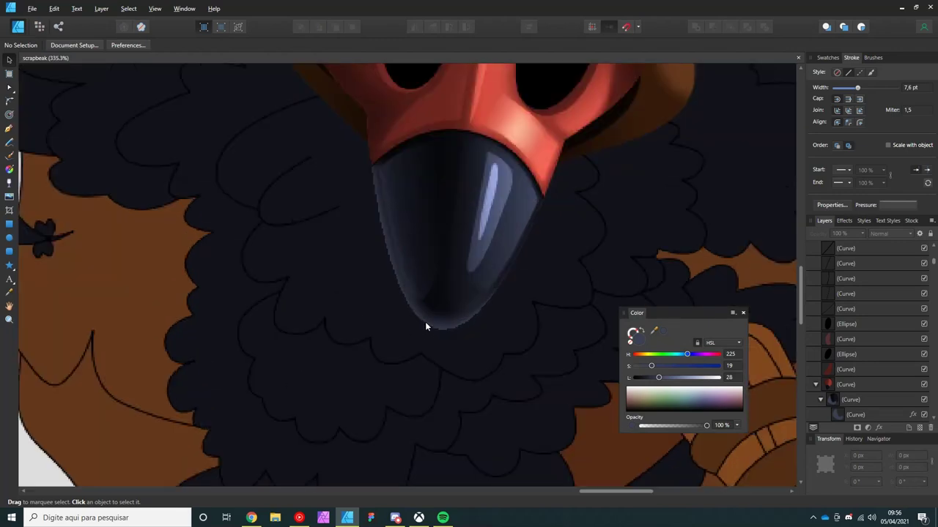
{"action": "left_click", "coordinate": [431, 322]}
{"action": "left_click_drag", "start_coordinate": [662, 378], "coordinate": [686, 378]}
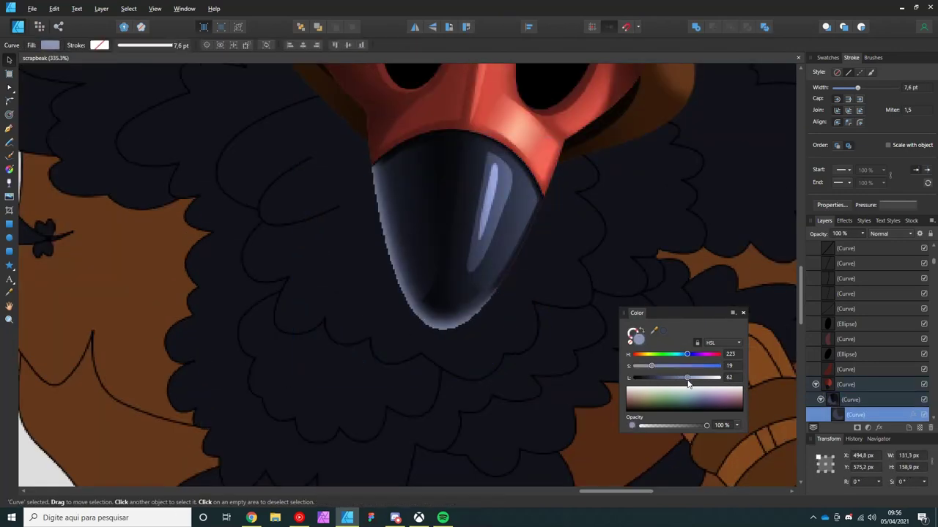
{"action": "scroll", "coordinate": [528, 334], "scroll_direction": "down", "scroll_amount": 5}
{"action": "scroll", "coordinate": [529, 334], "scroll_direction": "up", "scroll_amount": 5}
Step: Set the rim shape to 50% opacity with a 1.3 px blur, then close the effects
{"action": "key", "text": "5"}
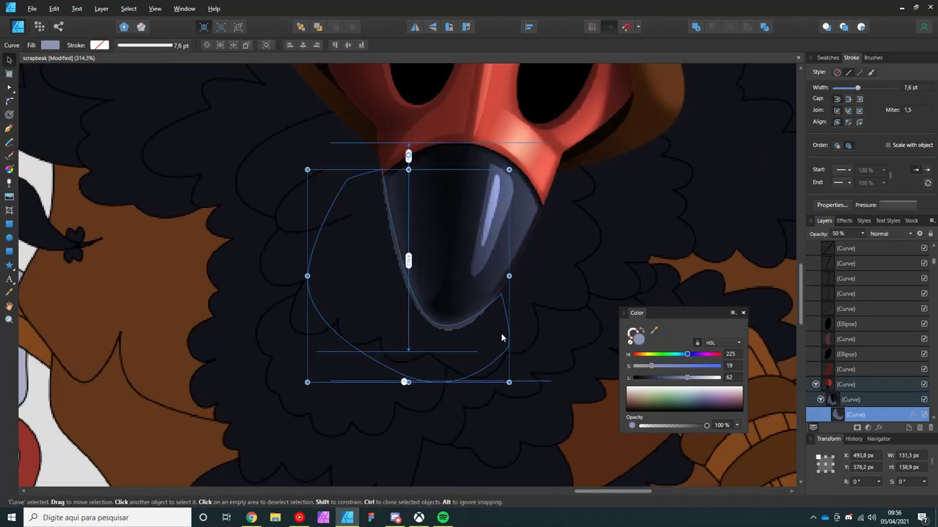
{"action": "left_click_drag", "start_coordinate": [636, 195], "coordinate": [646, 195]}
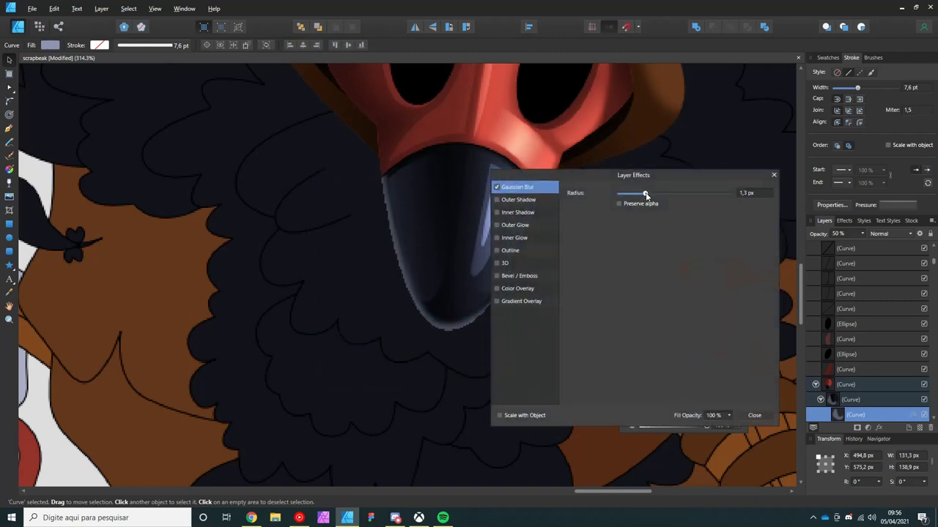
{"action": "left_click", "coordinate": [754, 416]}
{"action": "key", "text": "ctrl+d"}
{"action": "scroll", "coordinate": [496, 343], "scroll_direction": "down", "scroll_amount": 5}
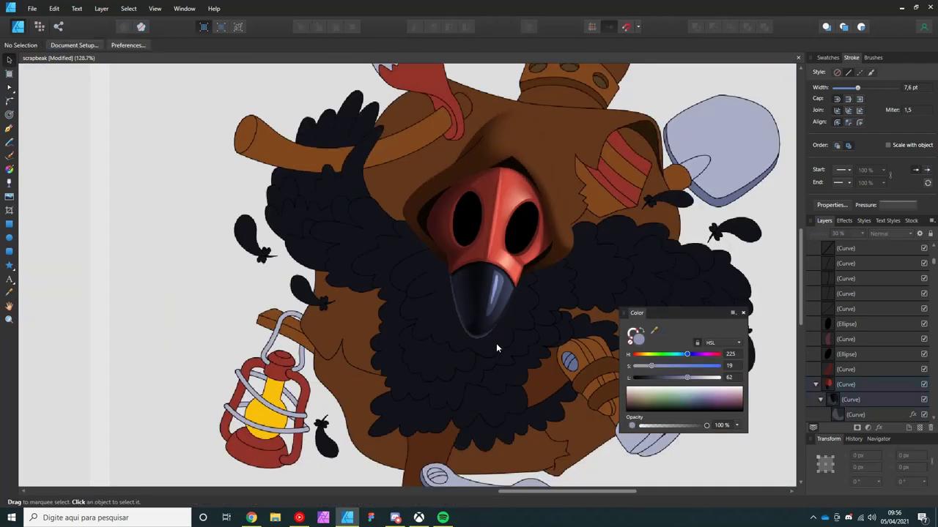
{"action": "scroll", "coordinate": [458, 318], "scroll_direction": "up", "scroll_amount": 5}
{"action": "scroll", "coordinate": [324, 322], "scroll_direction": "down", "scroll_amount": 2}
{"action": "scroll", "coordinate": [321, 238], "scroll_direction": "up", "scroll_amount": 3}
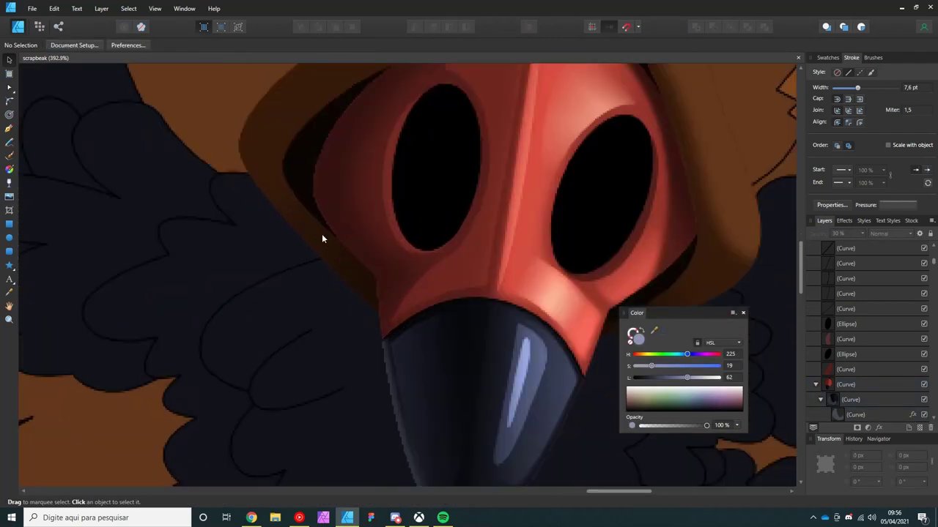
Step: Inspect the red mask's nodes, then deselect it
{"action": "left_click", "coordinate": [362, 199]}
{"action": "key", "text": "a"}
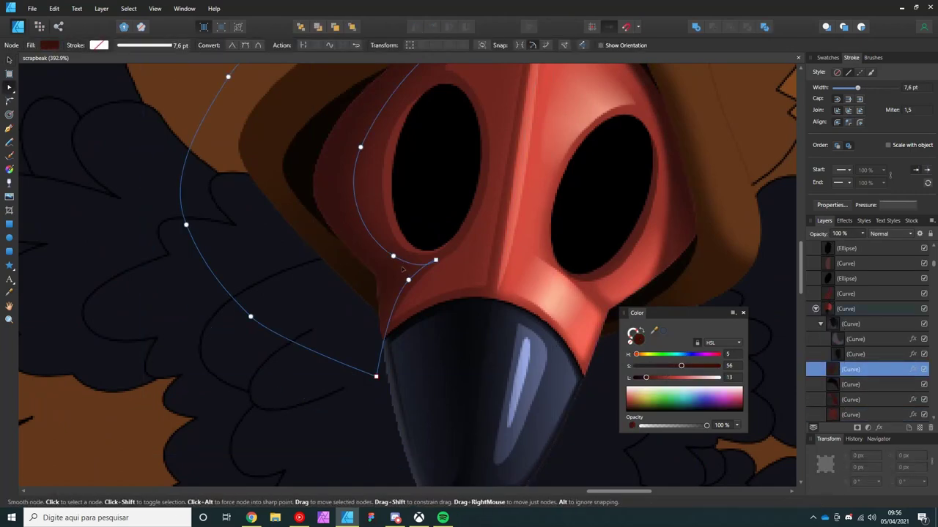
{"action": "key", "text": "ctrl+d"}
{"action": "key", "text": "v"}
{"action": "scroll", "coordinate": [369, 230], "scroll_direction": "down", "scroll_amount": 5}
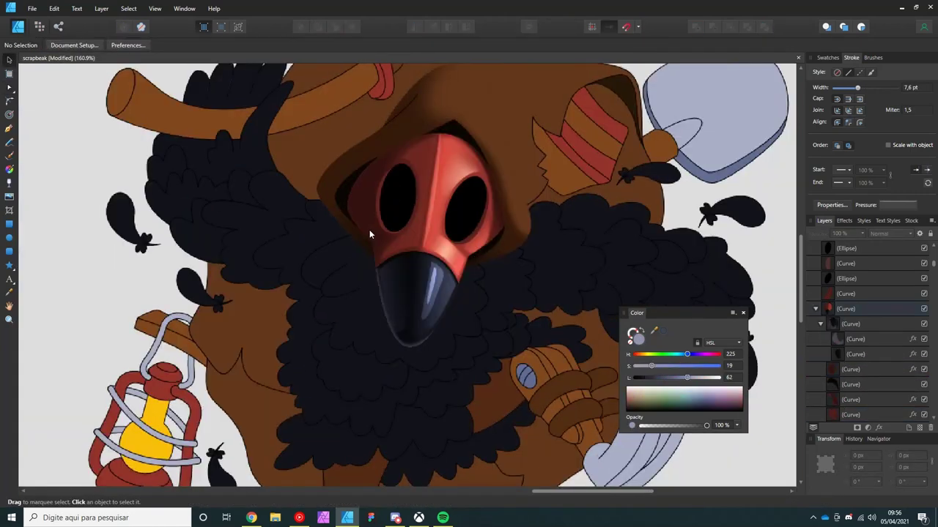
{"action": "scroll", "coordinate": [358, 192], "scroll_direction": "up", "scroll_amount": 4}
Step: Pen-draw a white-filled highlight shape along the mask's left edge beside the left eye
{"action": "key", "text": "p"}
{"action": "left_click", "coordinate": [339, 170]}
{"action": "left_click", "coordinate": [354, 208]}
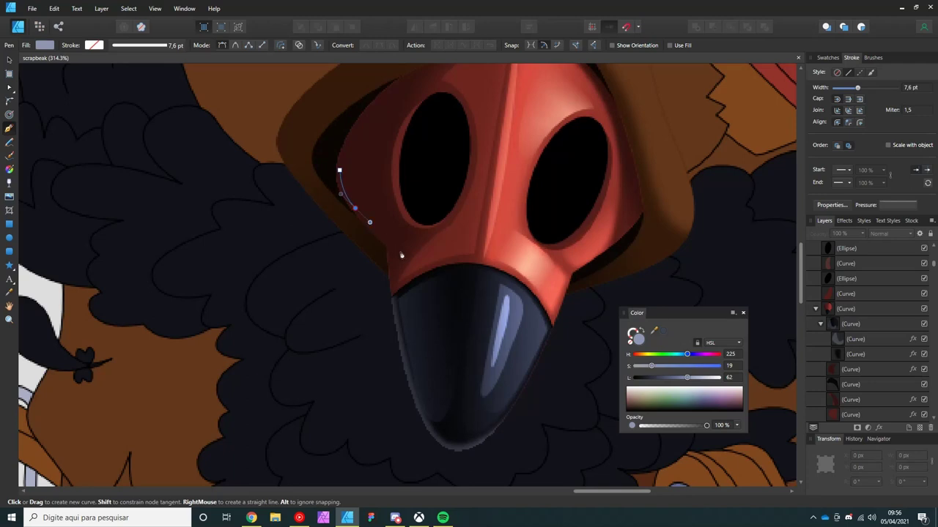
{"action": "left_click_drag", "start_coordinate": [401, 255], "coordinate": [409, 293]}
{"action": "left_click_drag", "start_coordinate": [423, 237], "coordinate": [394, 192]}
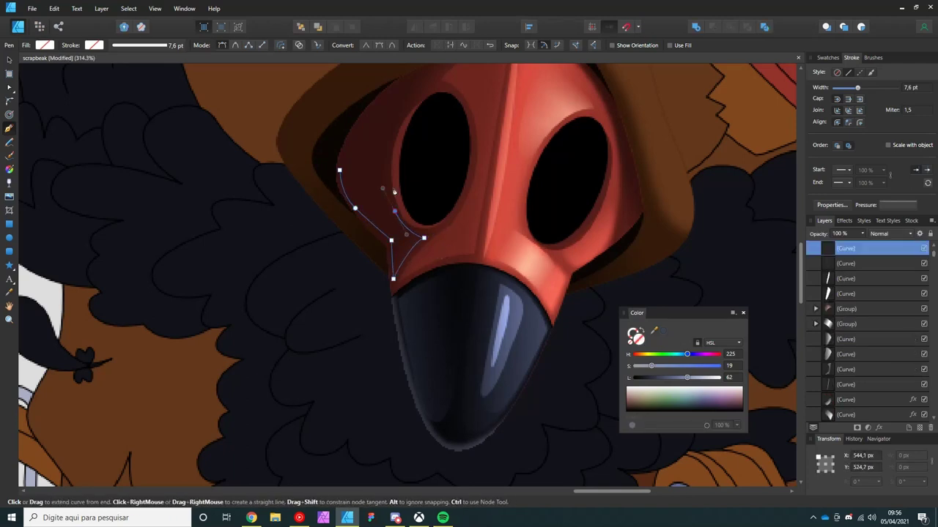
{"action": "left_click", "coordinate": [339, 170]}
{"action": "key", "text": "shift+x"}
{"action": "key", "text": "v"}
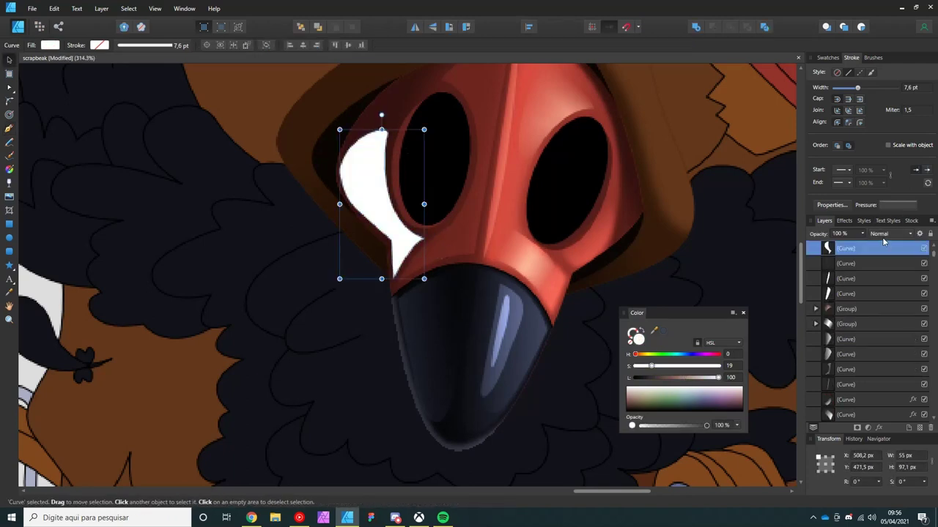
Step: Set the highlight to Overlay blending and fade it out toward the left eye
{"action": "left_click", "coordinate": [883, 232]}
{"action": "left_click", "coordinate": [893, 376]}
{"action": "key", "text": "y"}
{"action": "left_click_drag", "start_coordinate": [330, 226], "coordinate": [388, 199]}
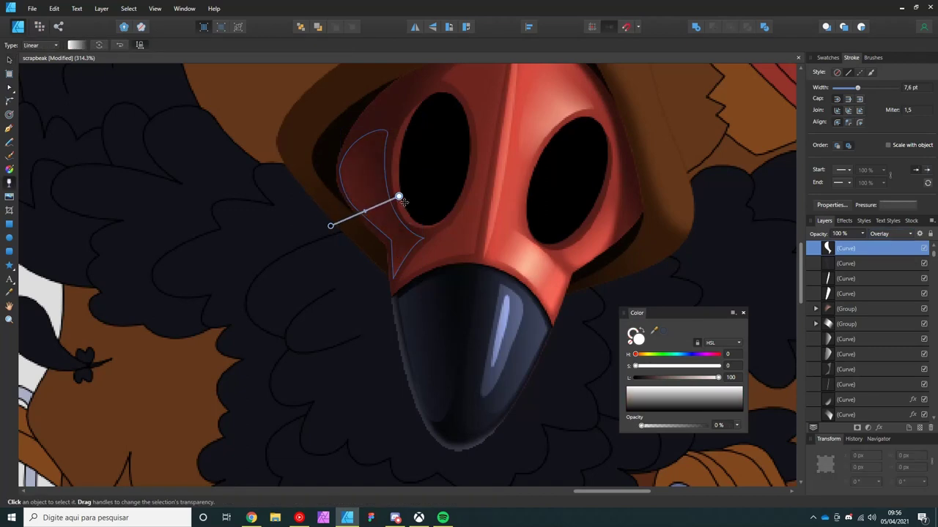
{"action": "key", "text": "v"}
{"action": "key", "text": "ctrl+d"}
{"action": "key", "text": "ctrl+0"}
{"action": "scroll", "coordinate": [299, 279], "scroll_direction": "up", "scroll_amount": 3}
{"action": "scroll", "coordinate": [296, 292], "scroll_direction": "up", "scroll_amount": 3}
{"action": "scroll", "coordinate": [319, 277], "scroll_direction": "up", "scroll_amount": 3}
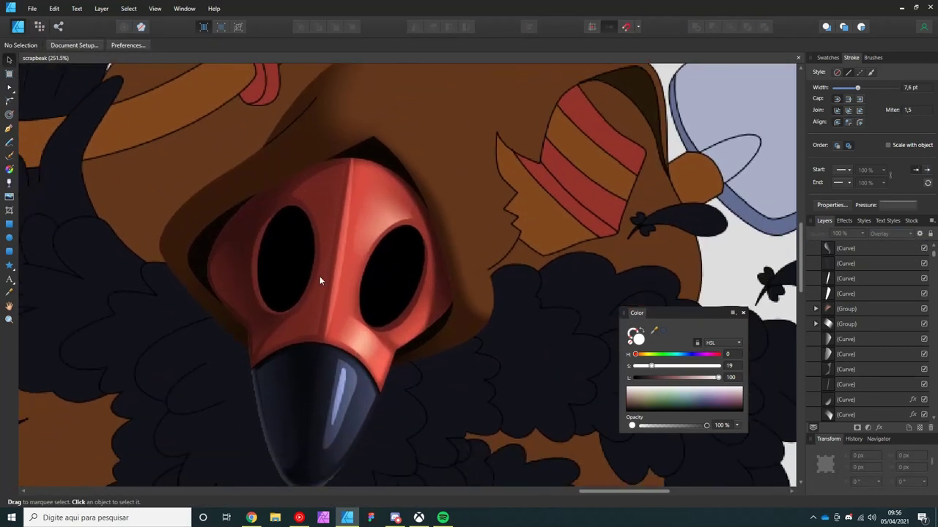
Step: Apply a linear fill gradient across the right eye's rim shape
{"action": "scroll", "coordinate": [371, 326], "scroll_direction": "up", "scroll_amount": 3}
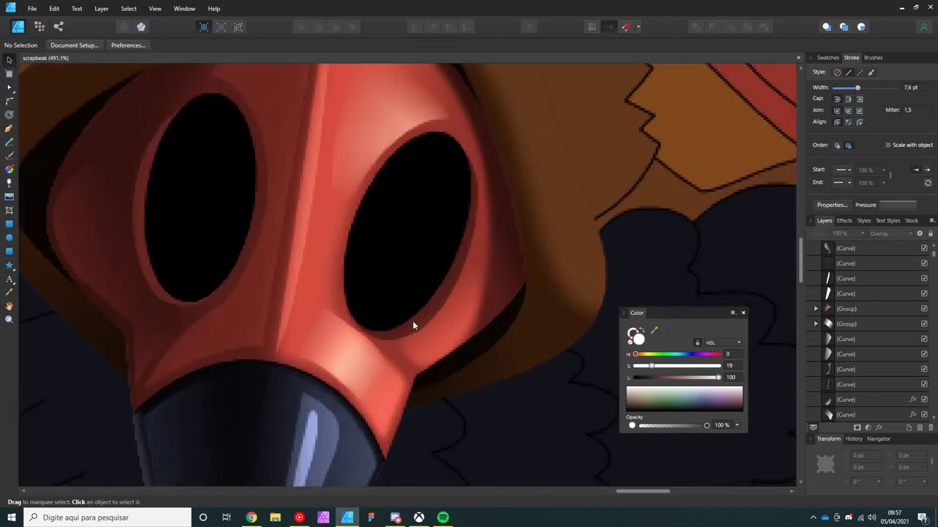
{"action": "left_click", "coordinate": [413, 326]}
{"action": "key", "text": "g"}
{"action": "left_click_drag", "start_coordinate": [419, 316], "coordinate": [472, 212]}
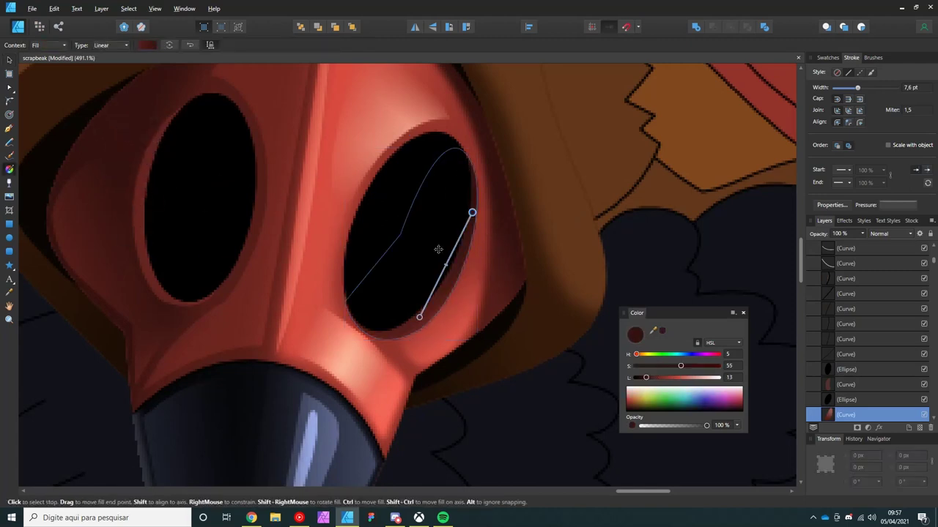
{"action": "key", "text": "v"}
{"action": "key", "text": "ctrl+d"}
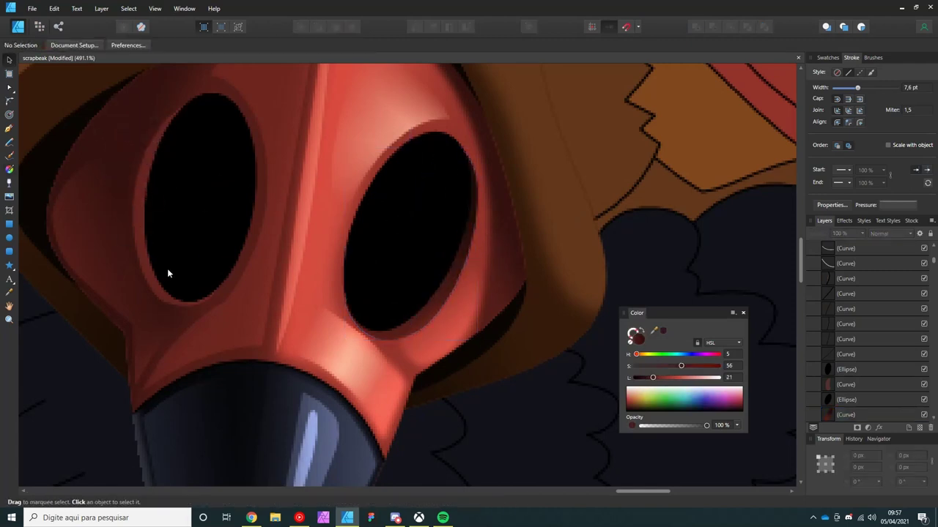
Step: Pen-draw an open highlight arc up the right eye's rim
{"action": "key", "text": "p"}
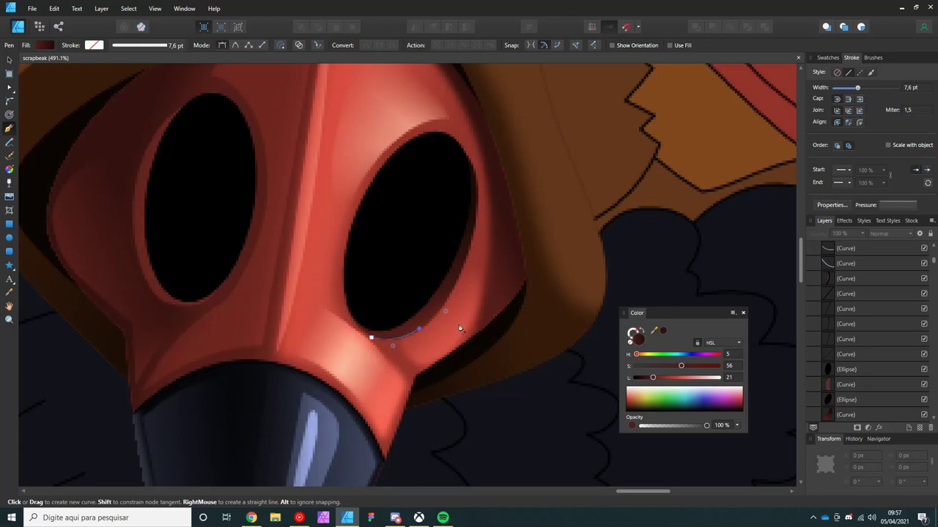
{"action": "left_click_drag", "start_coordinate": [460, 329], "coordinate": [463, 324]}
{"action": "left_click_drag", "start_coordinate": [482, 258], "coordinate": [476, 253]}
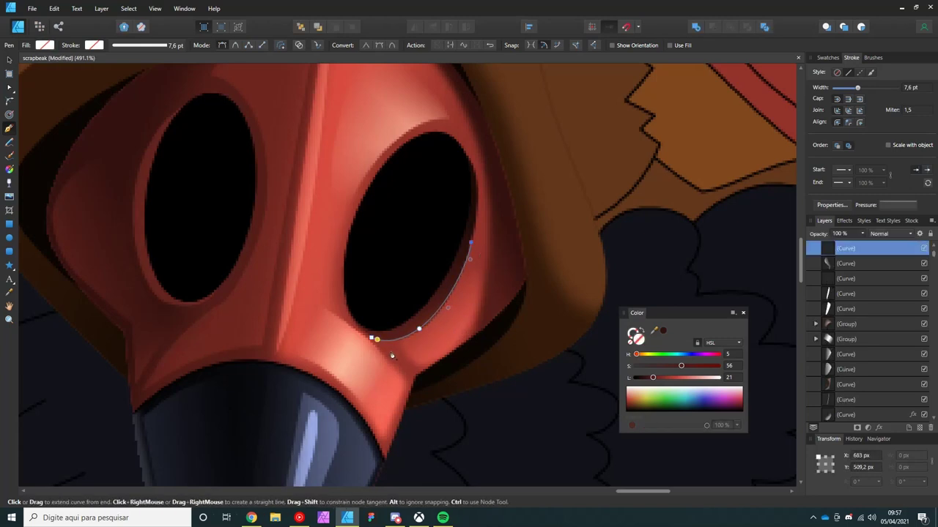
{"action": "key", "text": "Escape"}
{"action": "key", "text": "v"}
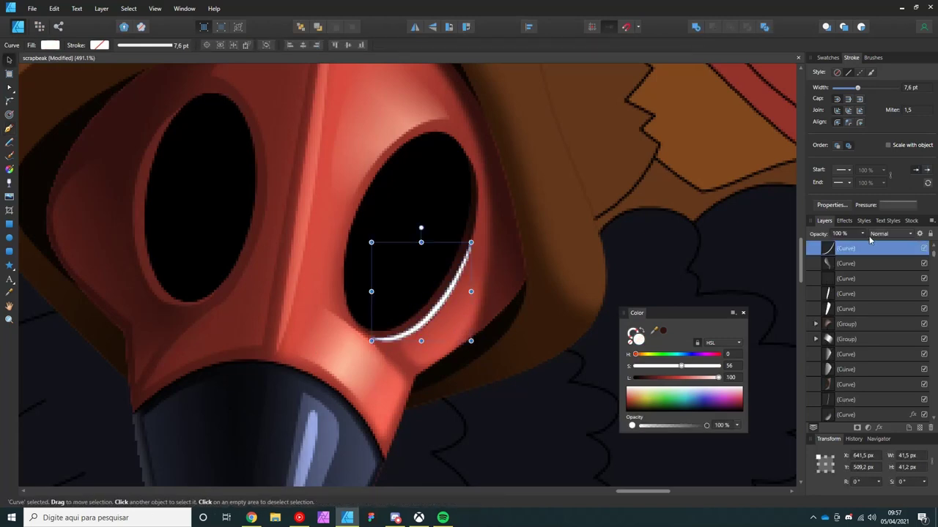
Step: Colour the arc with the mask's sampled pink, Normal blending, at 50% opacity
{"action": "left_click_drag", "start_coordinate": [658, 334], "coordinate": [382, 132]}
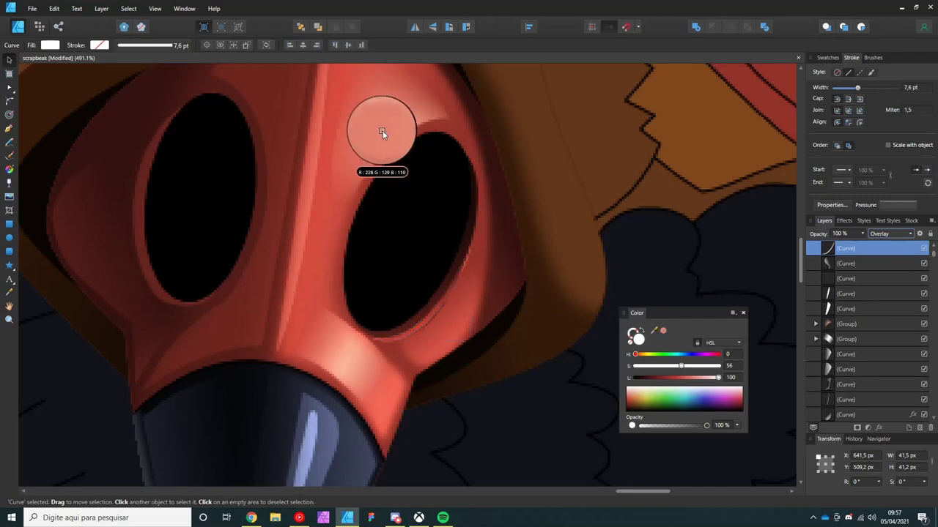
{"action": "left_click", "coordinate": [904, 236]}
{"action": "left_click", "coordinate": [883, 247]}
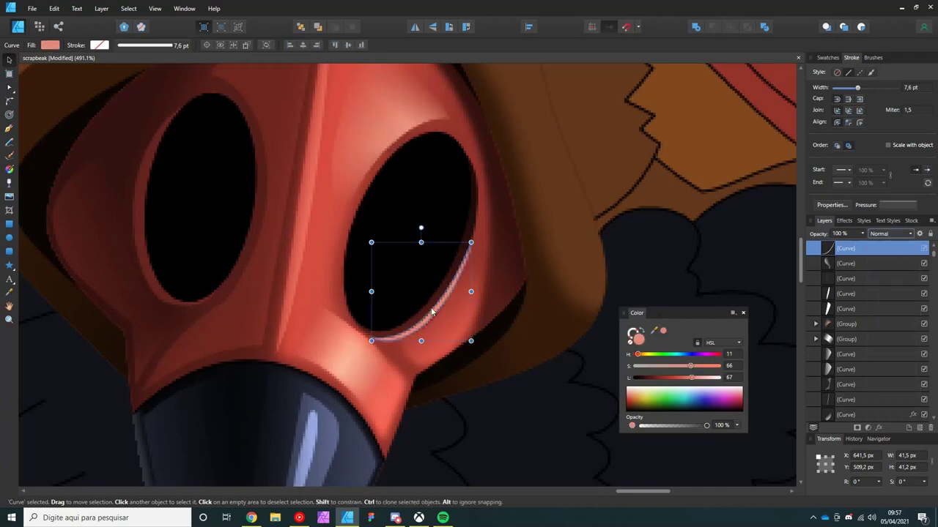
{"action": "scroll", "coordinate": [419, 331], "scroll_direction": "up", "scroll_amount": 3}
{"action": "scroll", "coordinate": [425, 326], "scroll_direction": "down", "scroll_amount": 2}
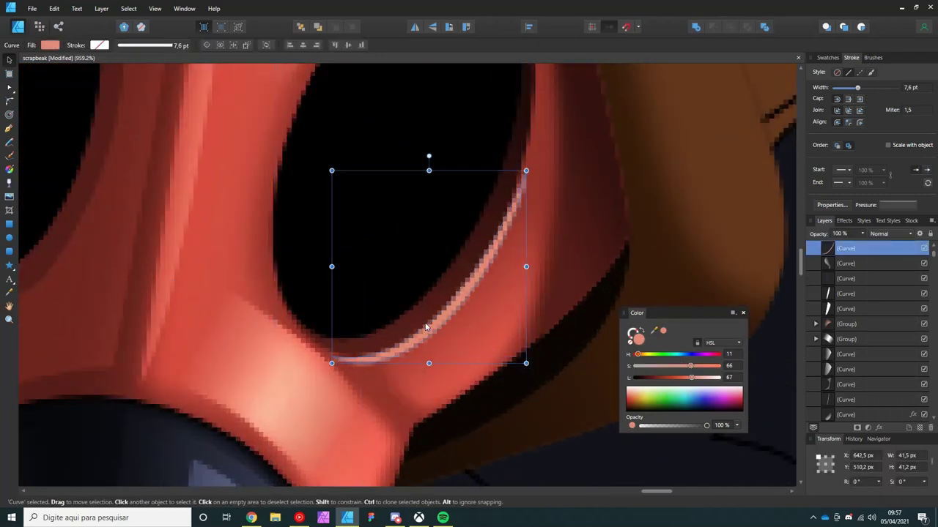
{"action": "key", "text": "ctrl+d"}
{"action": "scroll", "coordinate": [413, 325], "scroll_direction": "down", "scroll_amount": 3}
{"action": "scroll", "coordinate": [245, 296], "scroll_direction": "up", "scroll_amount": 3}
Step: Duplicate the highlight arc and move and rotate the copy onto the left eye's rim
{"action": "left_click", "coordinate": [543, 337]}
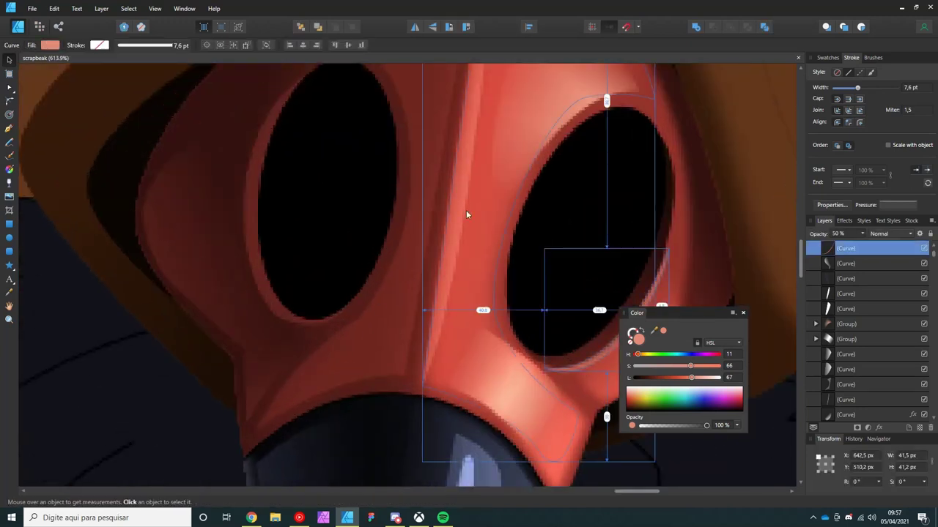
{"action": "left_click", "coordinate": [537, 265]}
{"action": "key", "text": "ctrl+j"}
{"action": "left_click_drag", "start_coordinate": [537, 265], "coordinate": [233, 268]}
{"action": "left_click_drag", "start_coordinate": [261, 187], "coordinate": [308, 181]}
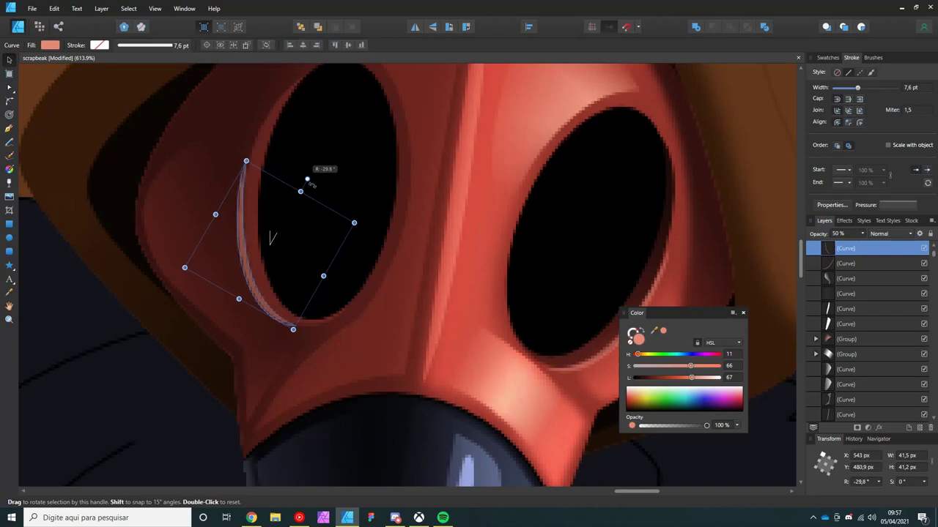
{"action": "key", "text": "ctrl+d"}
{"action": "scroll", "coordinate": [244, 246], "scroll_direction": "down", "scroll_amount": 5}
{"action": "scroll", "coordinate": [238, 223], "scroll_direction": "up", "scroll_amount": 3}
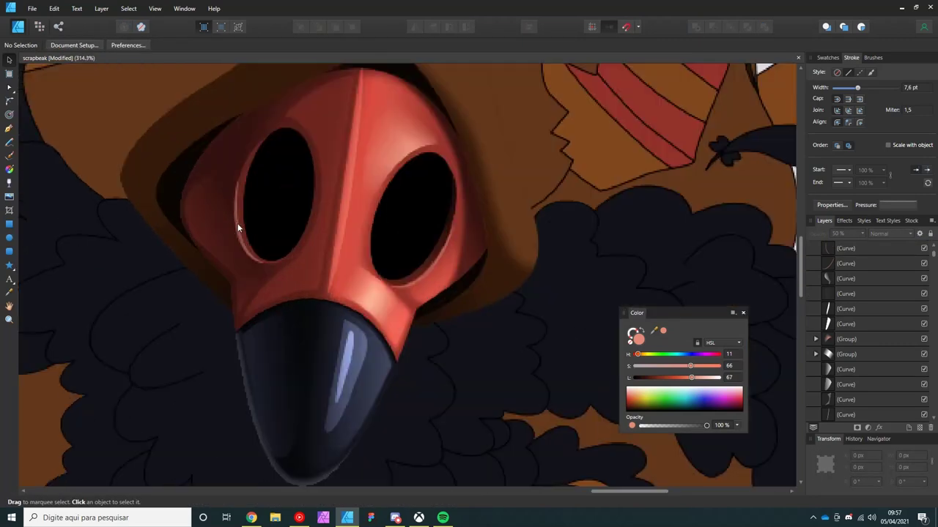
{"action": "scroll", "coordinate": [238, 223], "scroll_direction": "up", "scroll_amount": 2}
{"action": "scroll", "coordinate": [234, 203], "scroll_direction": "up", "scroll_amount": 2}
Step: Check the left eye's copied highlight arc, then deselect it
{"action": "left_click", "coordinate": [237, 205]}
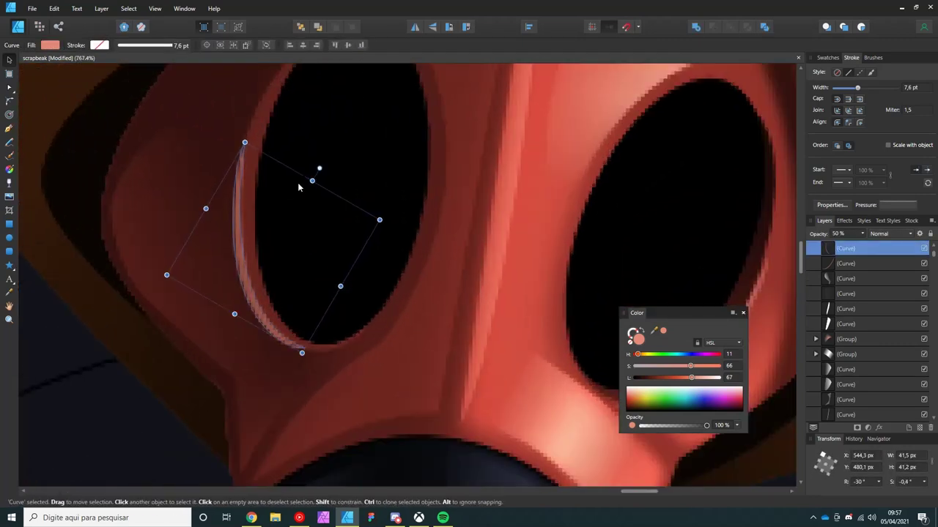
{"action": "key", "text": "ctrl+d"}
{"action": "scroll", "coordinate": [308, 263], "scroll_direction": "down", "scroll_amount": 5}
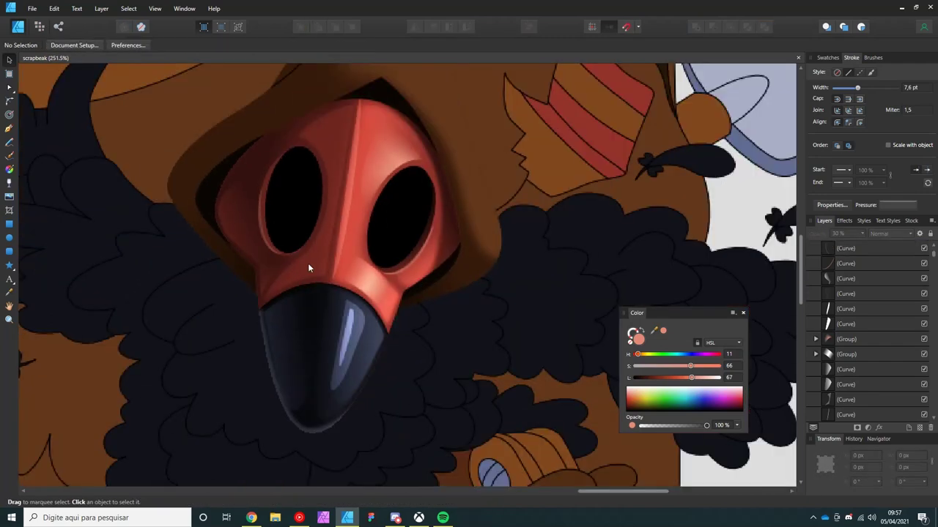
{"action": "scroll", "coordinate": [281, 293], "scroll_direction": "down", "scroll_amount": 2}
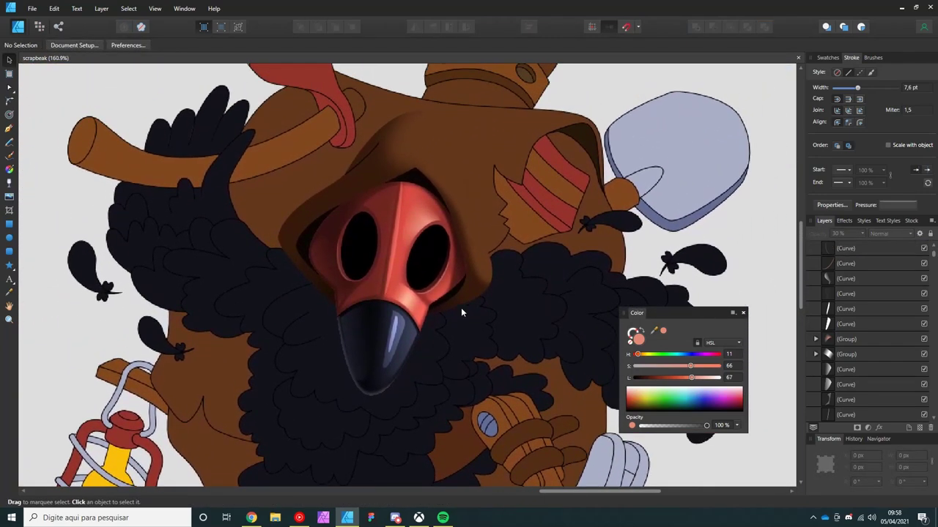
{"action": "scroll", "coordinate": [377, 279], "scroll_direction": "up", "scroll_amount": 2}
{"action": "scroll", "coordinate": [355, 256], "scroll_direction": "up", "scroll_amount": 2}
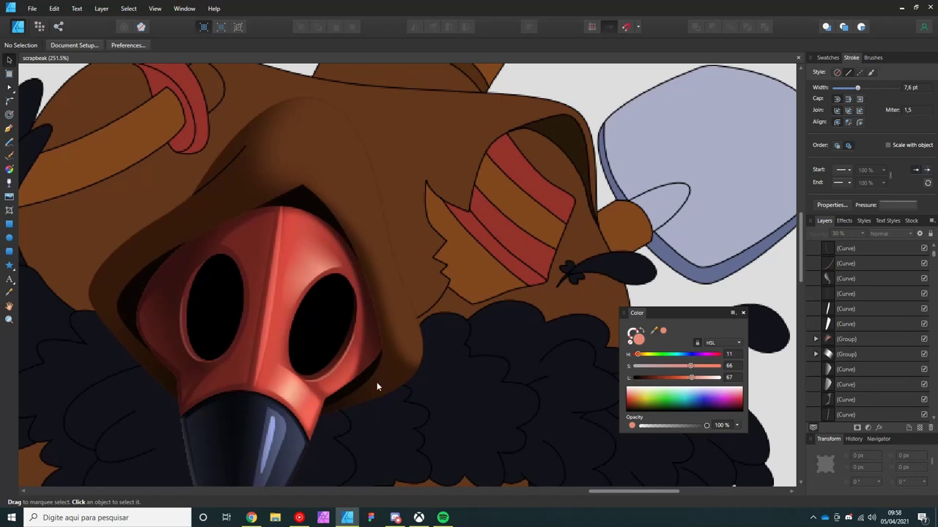
Step: Pen-draw a dark brown shadow shape down the mask's right side, then select the hood
{"action": "key", "text": "p"}
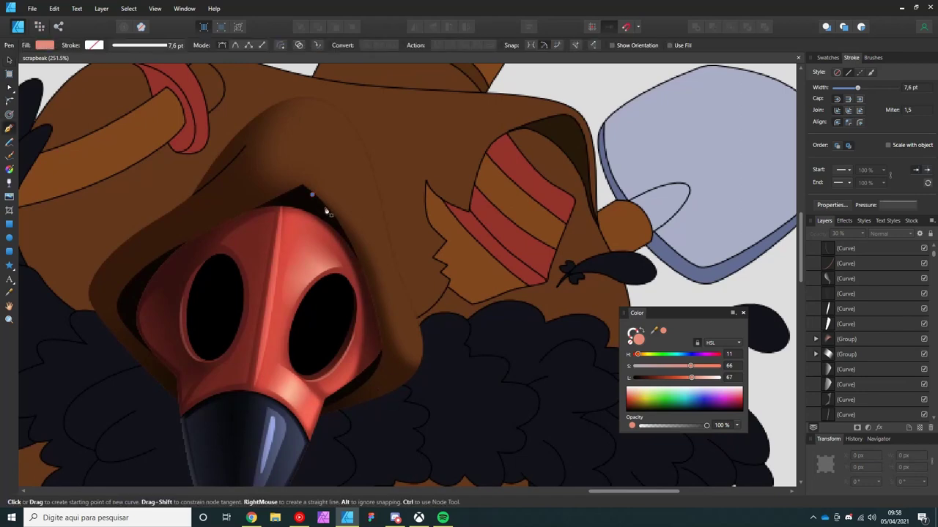
{"action": "left_click", "coordinate": [313, 194]}
{"action": "left_click_drag", "start_coordinate": [355, 243], "coordinate": [370, 268]}
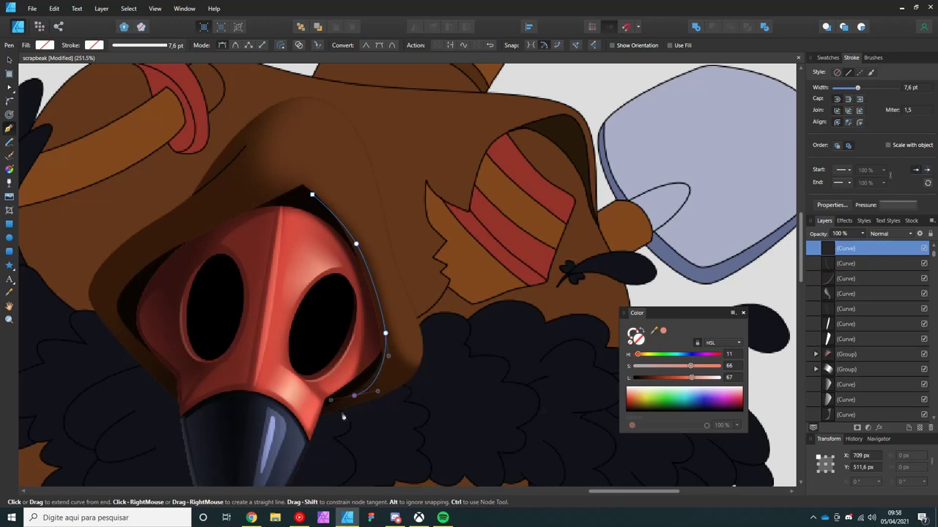
{"action": "left_click", "coordinate": [308, 302]}
{"action": "left_click", "coordinate": [312, 195]}
{"action": "left_click_drag", "start_coordinate": [663, 331], "coordinate": [369, 357]}
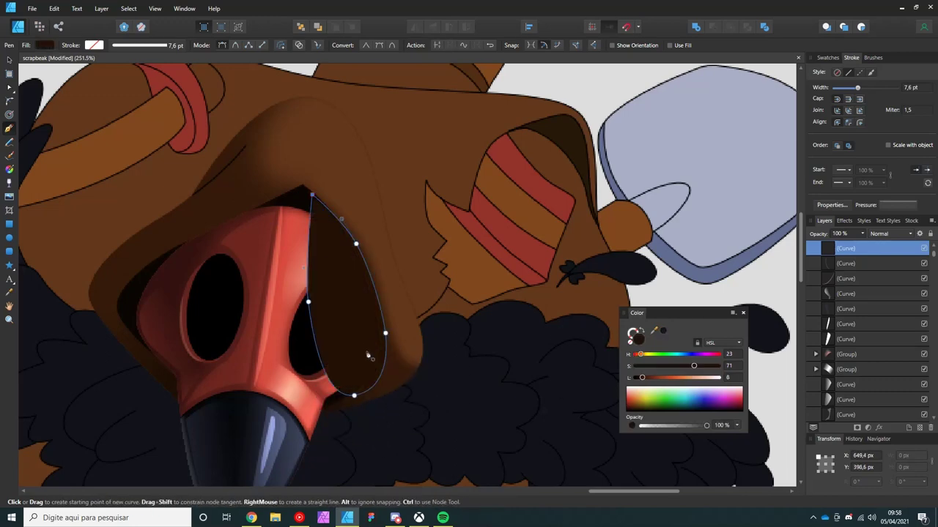
{"action": "key", "text": "v"}
{"action": "left_click", "coordinate": [374, 277]}
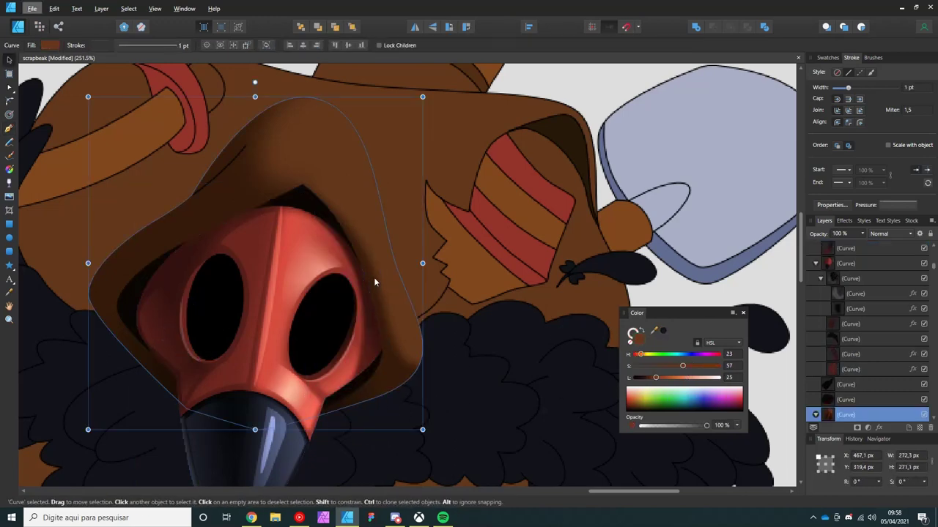
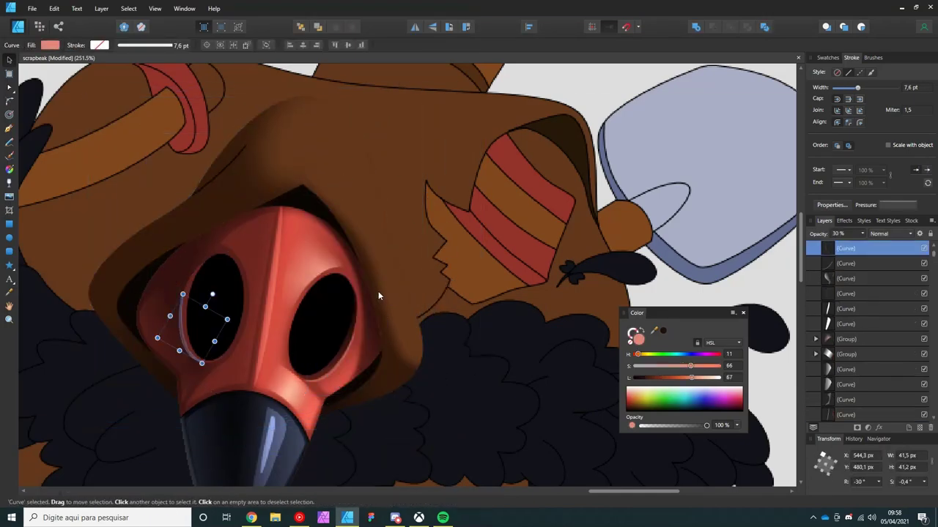
Step: Raise the beak mask's saturation to a more vivid red
{"action": "left_click", "coordinate": [880, 428]}
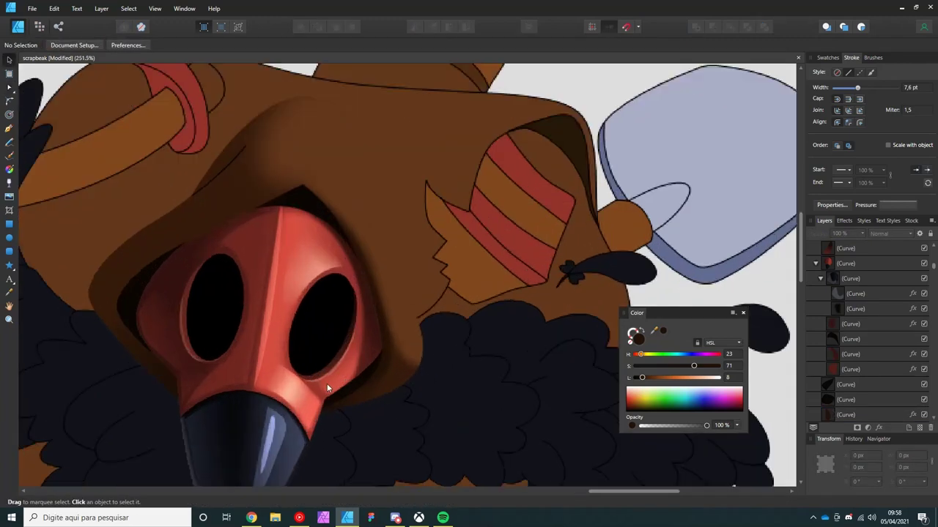
{"action": "left_click", "coordinate": [281, 348]}
{"action": "left_click", "coordinate": [314, 392]}
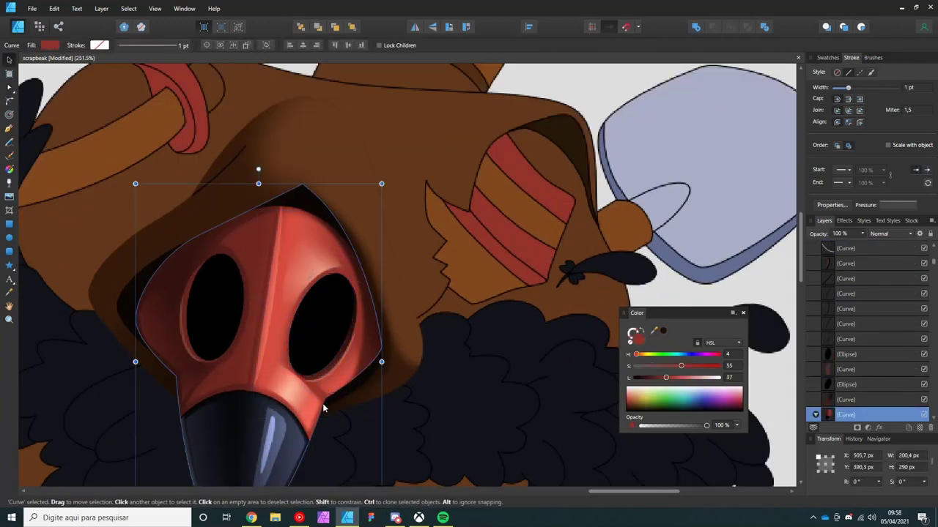
{"action": "left_click_drag", "start_coordinate": [681, 365], "coordinate": [694, 365]}
{"action": "key", "text": "ctrl+d"}
{"action": "scroll", "coordinate": [444, 322], "scroll_direction": "down", "scroll_amount": 3}
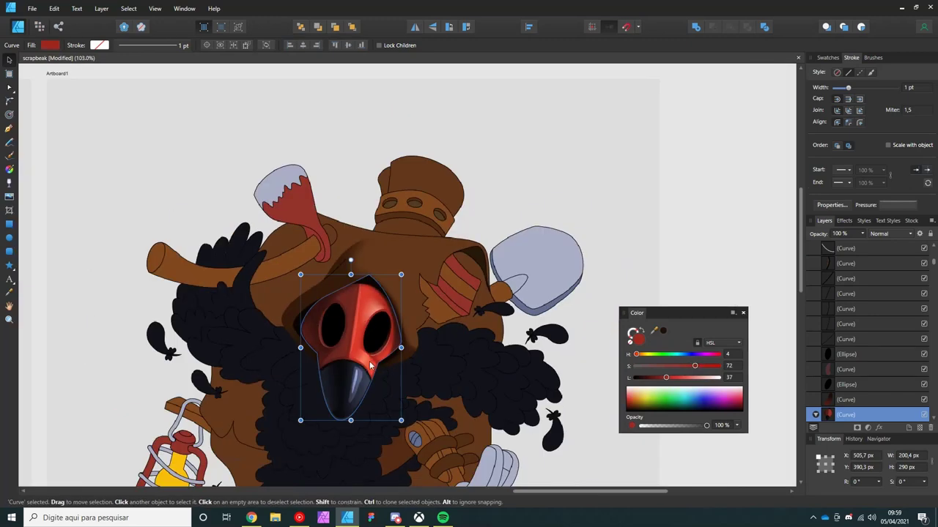
{"action": "scroll", "coordinate": [362, 364], "scroll_direction": "up", "scroll_amount": 2}
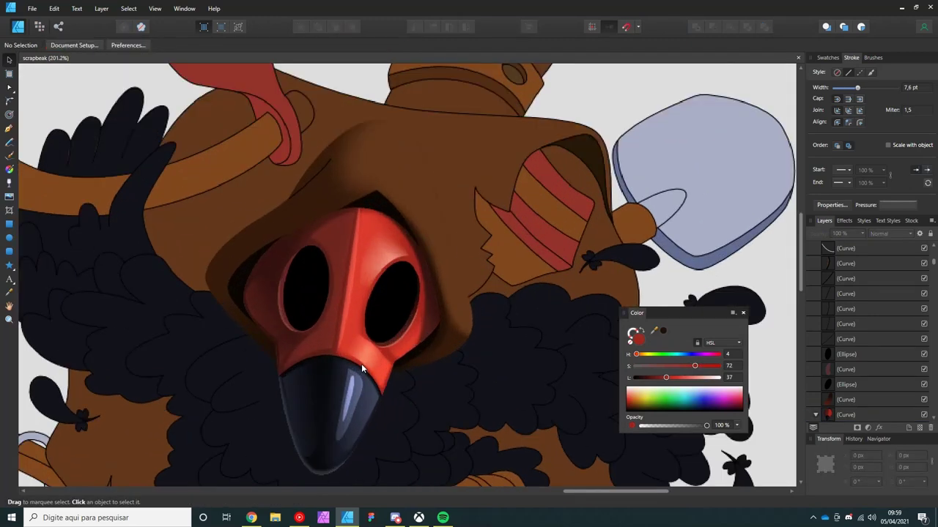
Step: Recolour the shadow beside the mask to a warmer, lighter reddish brown
{"action": "left_click", "coordinate": [280, 254]}
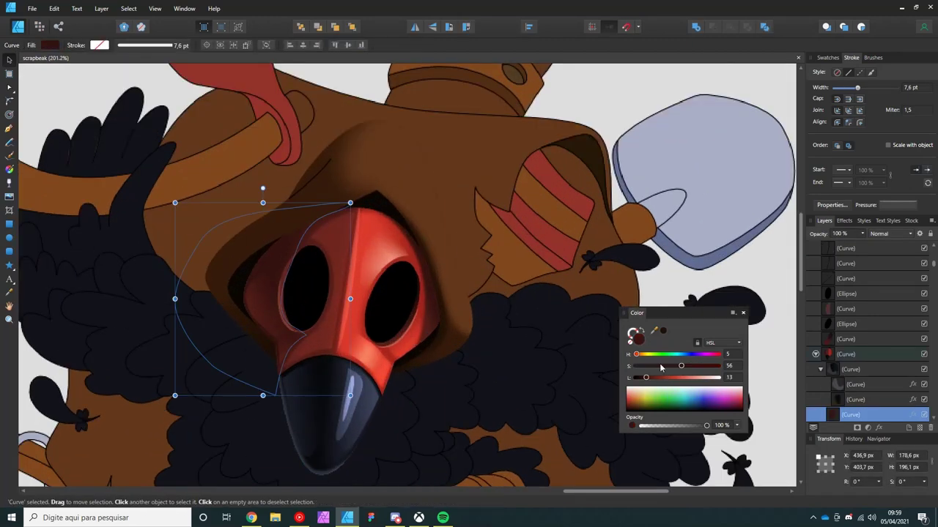
{"action": "left_click_drag", "start_coordinate": [681, 366], "coordinate": [692, 365]}
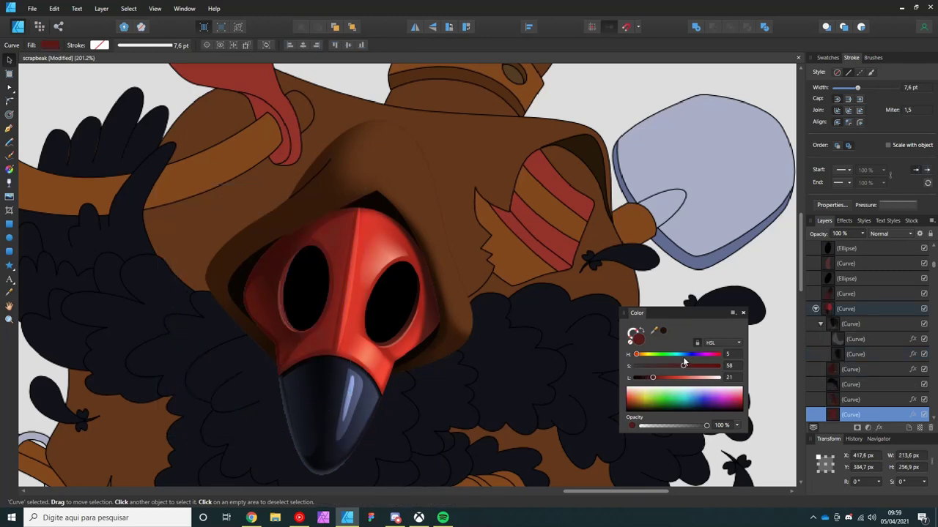
{"action": "key", "text": "ctrl+d"}
{"action": "key", "text": "ctrl+0"}
{"action": "scroll", "coordinate": [395, 245], "scroll_direction": "up", "scroll_amount": 5}
{"action": "scroll", "coordinate": [313, 212], "scroll_direction": "up", "scroll_amount": 2}
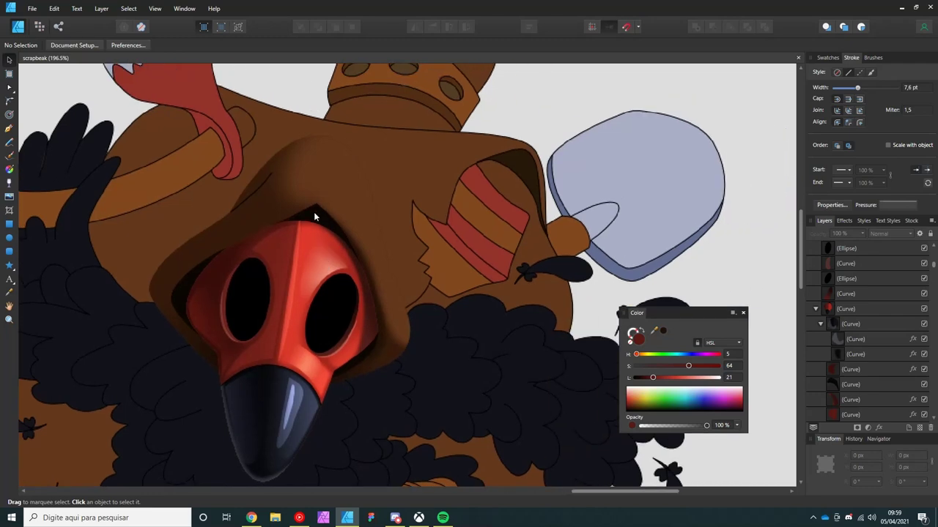
{"action": "scroll", "coordinate": [309, 207], "scroll_direction": "up", "scroll_amount": 2}
Step: Pen-draw a shadow outline curving around the mask's left side
{"action": "key", "text": "p"}
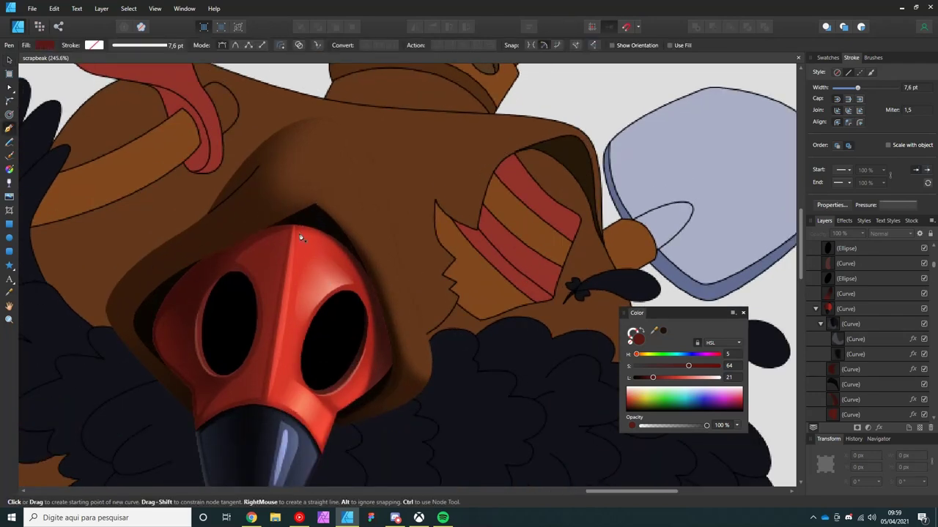
{"action": "left_click_drag", "start_coordinate": [175, 261], "coordinate": [204, 252]}
{"action": "left_click", "coordinate": [117, 345]}
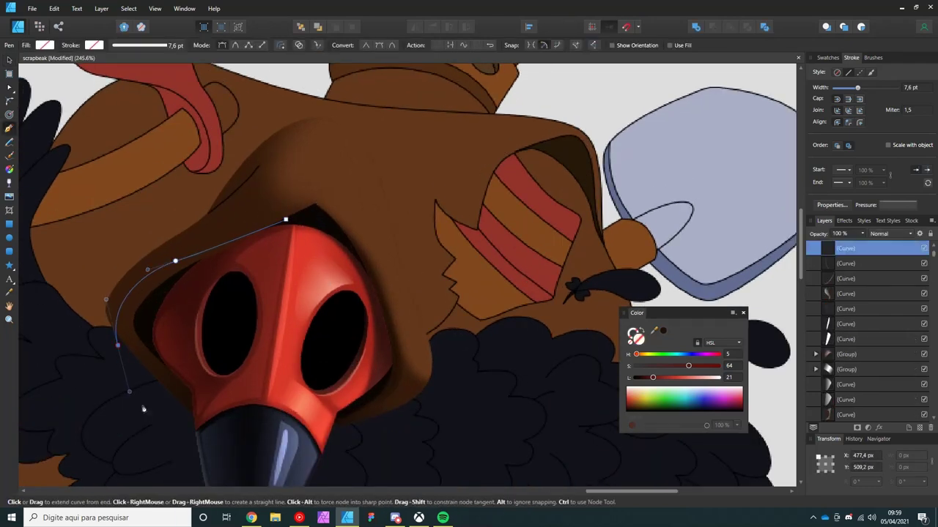
{"action": "left_click", "coordinate": [181, 429]}
{"action": "left_click", "coordinate": [240, 437]}
{"action": "left_click_drag", "start_coordinate": [278, 323], "coordinate": [285, 293]}
{"action": "left_click", "coordinate": [286, 219]}
{"action": "left_click", "coordinate": [564, 316]}
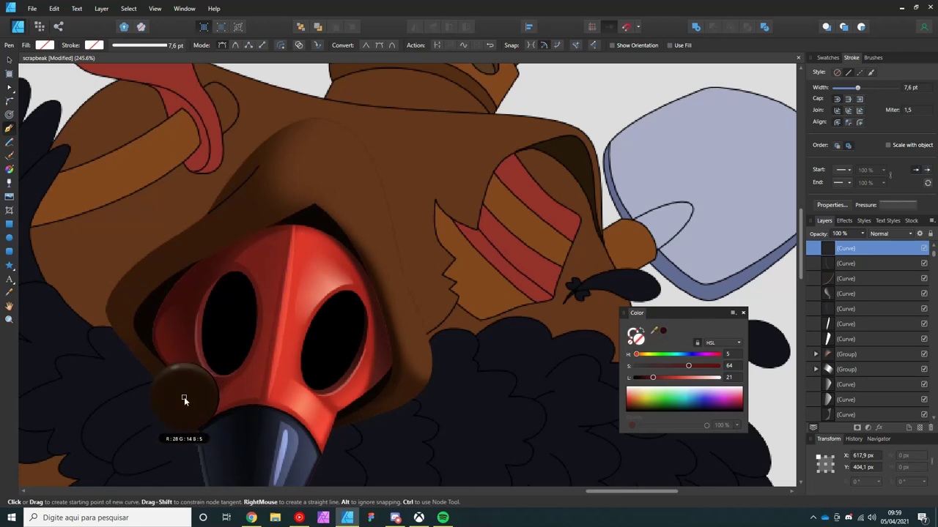
{"action": "key", "text": "v"}
Step: Send the brown shadow behind the beak mask and soften it with Gaussian Blur
{"action": "key", "text": "ctrl+["}
{"action": "left_click", "coordinate": [123, 318]}
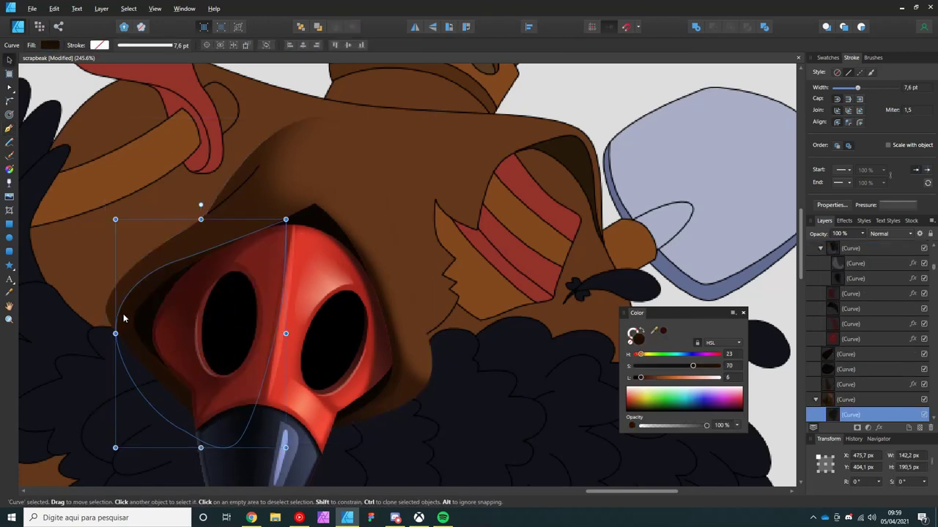
{"action": "left_click", "coordinate": [883, 428]}
{"action": "left_click_drag", "start_coordinate": [670, 199], "coordinate": [663, 194]}
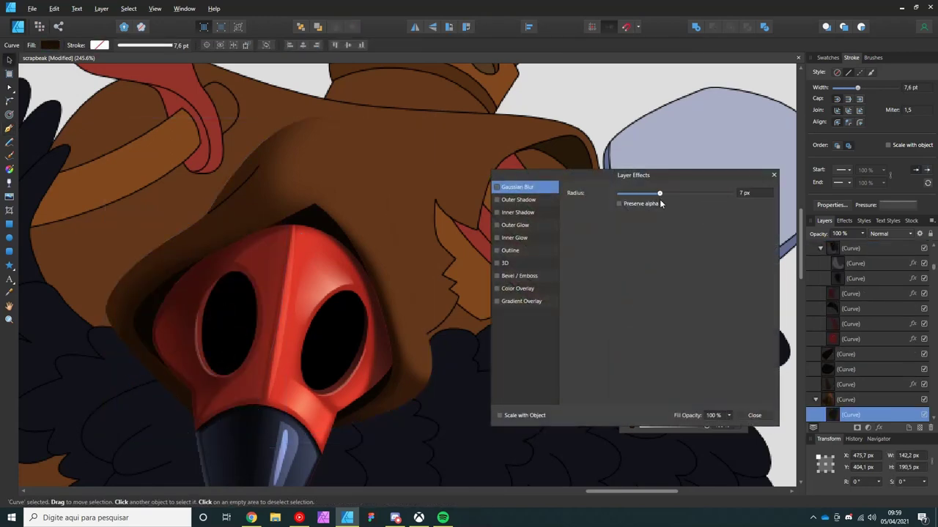
{"action": "key", "text": "Return"}
{"action": "key", "text": "ctrl+d"}
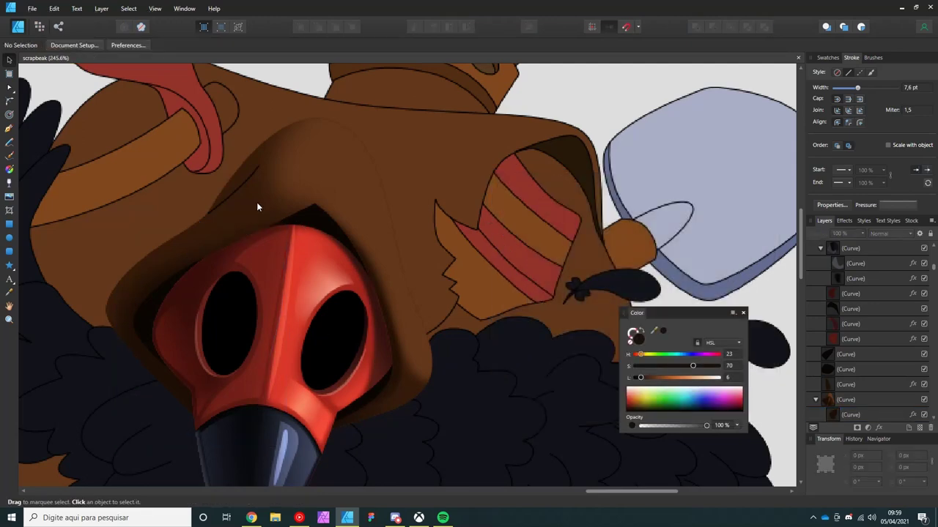
{"action": "scroll", "coordinate": [257, 207], "scroll_direction": "up", "scroll_amount": 5}
Step: Draw a small crease shape on the hood above the mask
{"action": "left_click", "coordinate": [268, 163]}
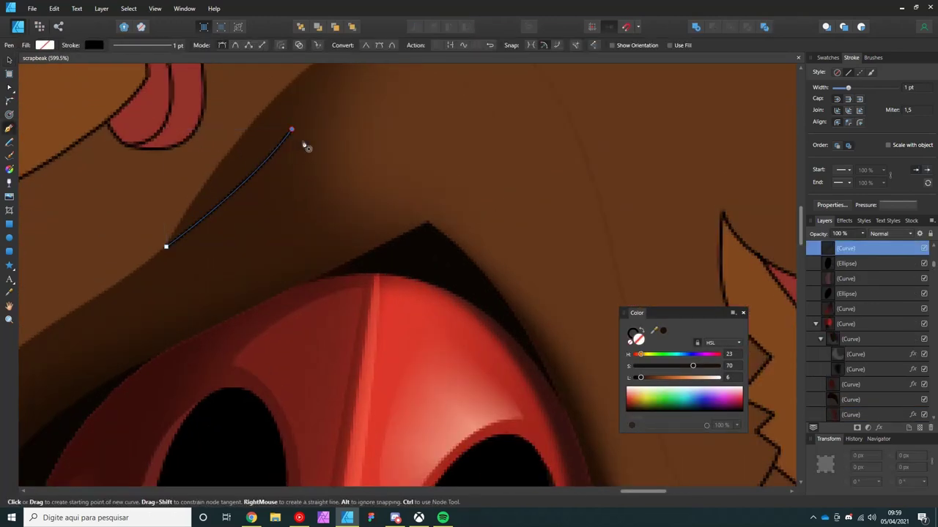
{"action": "key", "text": "p"}
{"action": "left_click", "coordinate": [251, 184]}
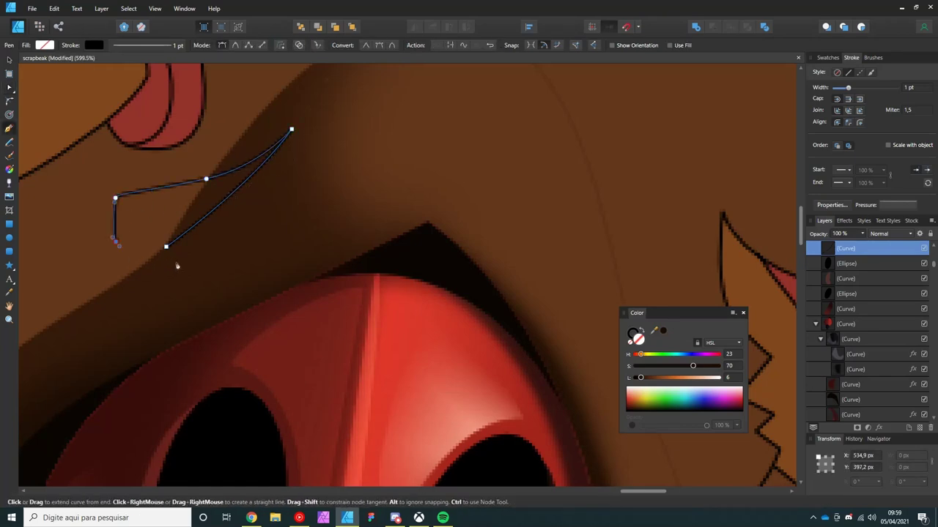
{"action": "left_click", "coordinate": [166, 247]}
{"action": "key", "text": "v"}
{"action": "scroll", "coordinate": [267, 238], "scroll_direction": "down", "scroll_amount": 3}
{"action": "key", "text": "ctrl+d"}
{"action": "scroll", "coordinate": [267, 238], "scroll_direction": "up", "scroll_amount": 2}
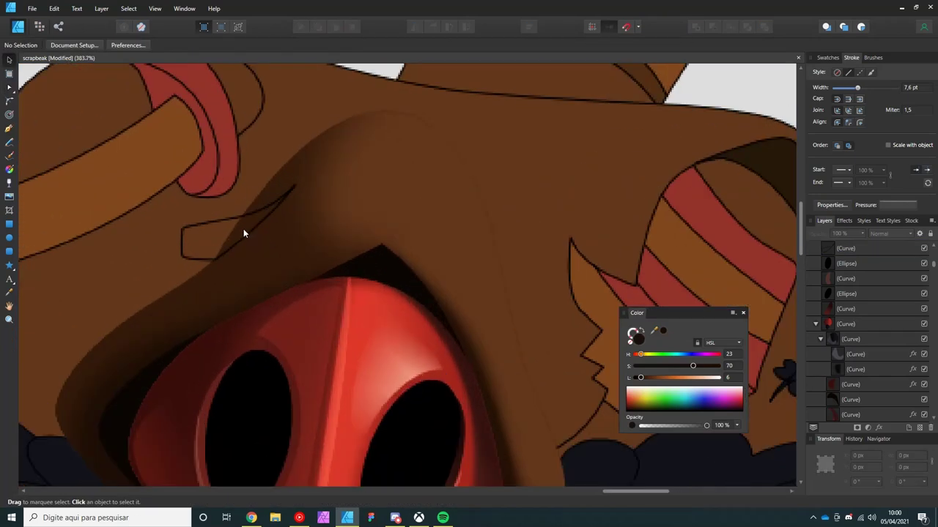
Step: Fill the crease with dark brown sampled from the hood and fade it toward its tip
{"action": "left_click", "coordinate": [244, 233]}
{"action": "left_click_drag", "start_coordinate": [654, 331], "coordinate": [113, 475]}
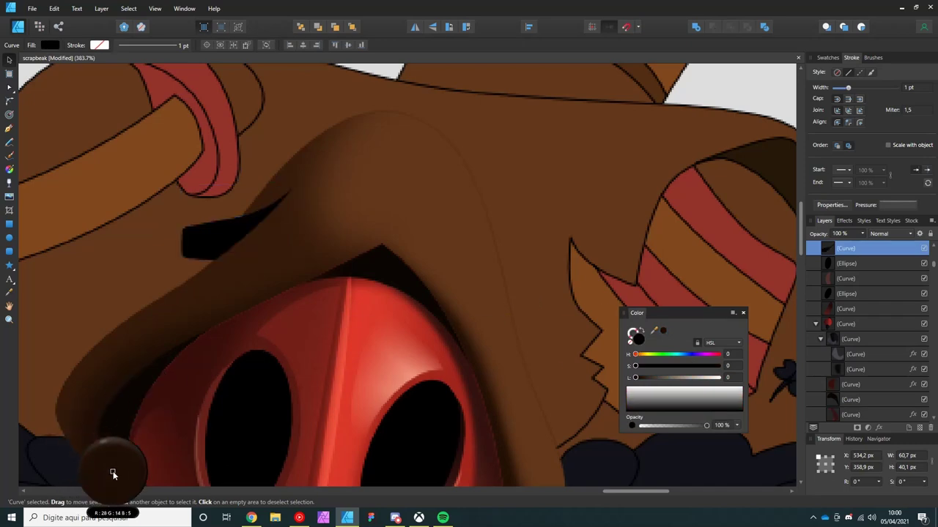
{"action": "scroll", "coordinate": [167, 307], "scroll_direction": "down", "scroll_amount": 3}
{"action": "key", "text": "ctrl+d"}
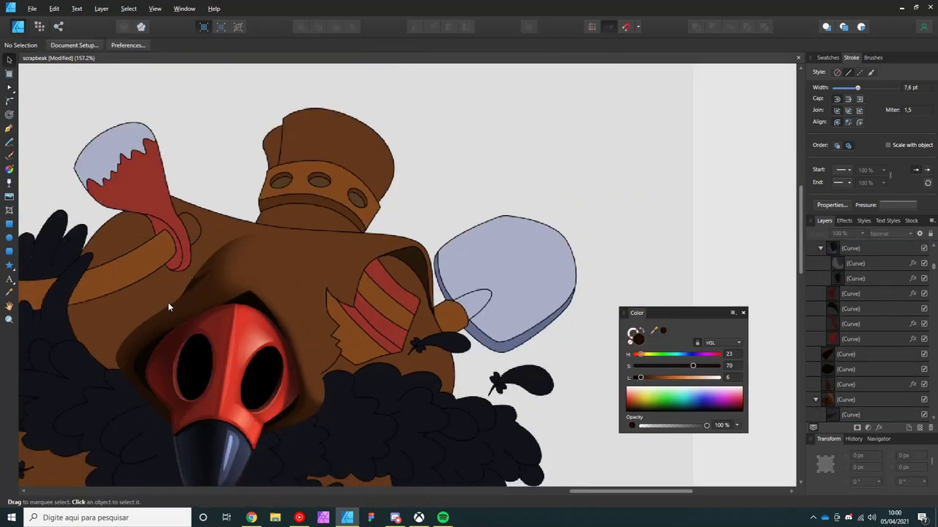
{"action": "scroll", "coordinate": [167, 307], "scroll_direction": "up", "scroll_amount": 3}
{"action": "left_click", "coordinate": [218, 258]}
{"action": "key", "text": "y"}
{"action": "left_click_drag", "start_coordinate": [208, 255], "coordinate": [213, 271]}
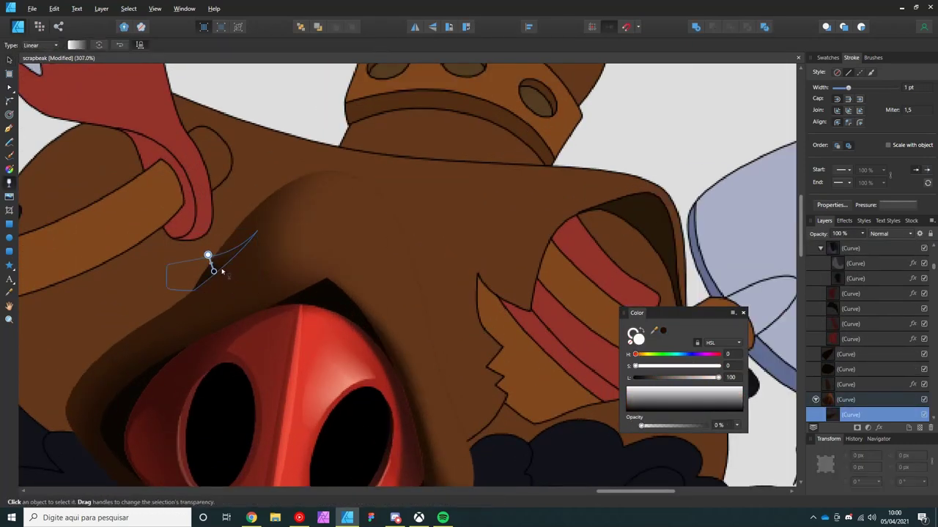
{"action": "key", "text": "v"}
{"action": "key", "text": "ctrl+d"}
{"action": "scroll", "coordinate": [213, 273], "scroll_direction": "down", "scroll_amount": 3}
{"action": "scroll", "coordinate": [213, 307], "scroll_direction": "up", "scroll_amount": 3}
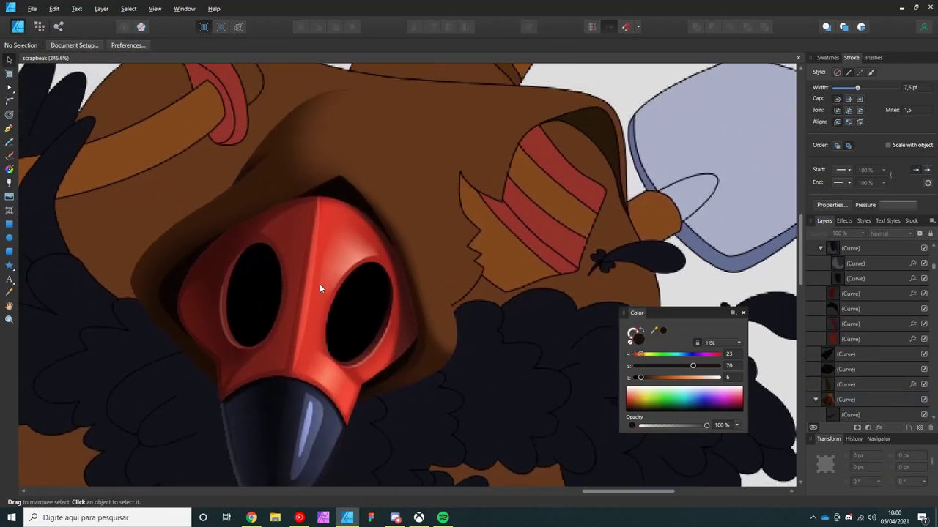
Step: Pen-draw a white highlight shape along the hood ridge
{"action": "key", "text": "p"}
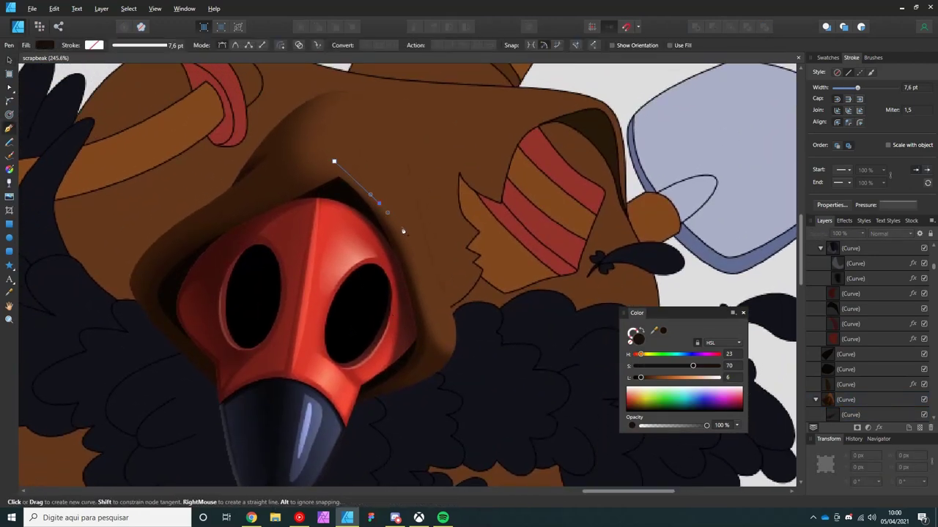
{"action": "left_click_drag", "start_coordinate": [402, 231], "coordinate": [399, 228]}
{"action": "left_click_drag", "start_coordinate": [438, 333], "coordinate": [447, 337]}
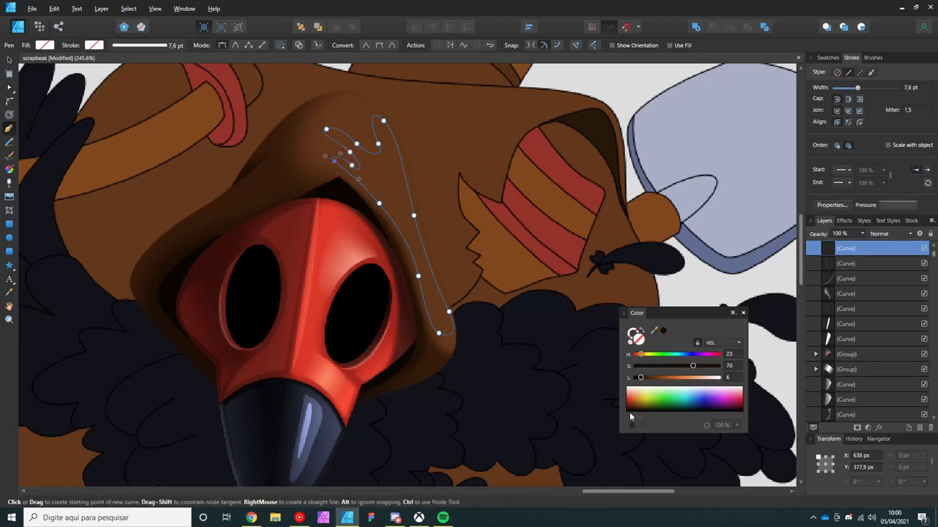
{"action": "left_click", "coordinate": [334, 160]}
{"action": "key", "text": "v"}
Step: Set the ridge highlight to Overlay blending with a 5.7 px Gaussian Blur
{"action": "left_click", "coordinate": [893, 233]}
{"action": "left_click", "coordinate": [888, 382]}
{"action": "left_click", "coordinate": [880, 428]}
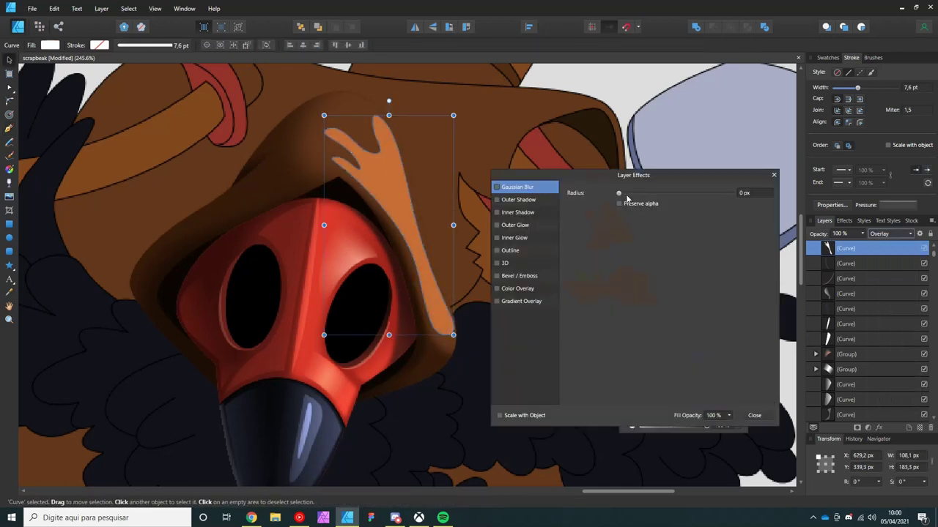
{"action": "left_click_drag", "start_coordinate": [619, 193], "coordinate": [653, 194]}
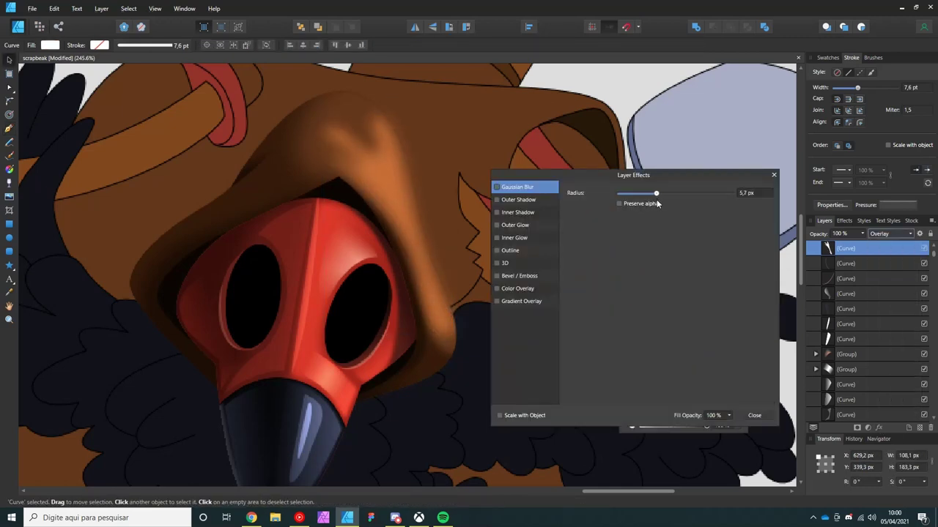
{"action": "key", "text": "Return"}
{"action": "scroll", "coordinate": [389, 185], "scroll_direction": "down", "scroll_amount": 1}
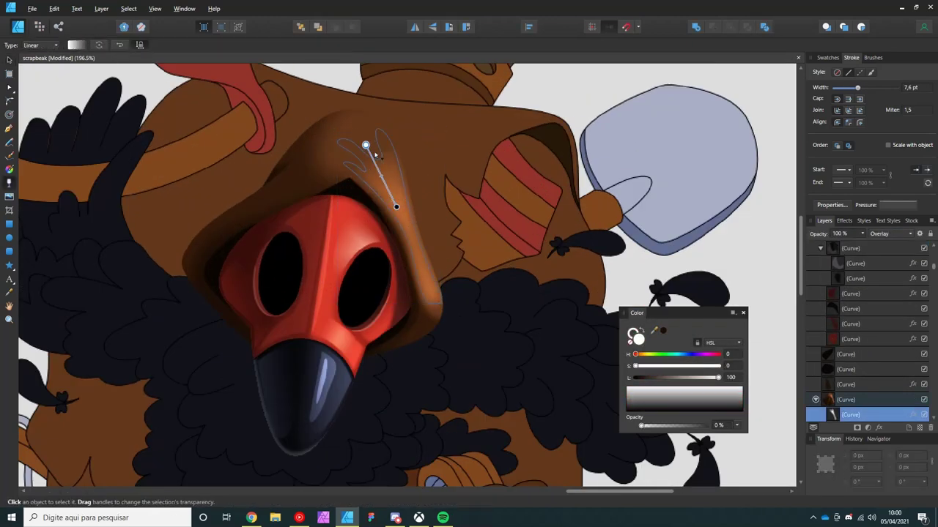
{"action": "key", "text": "ctrl+d"}
{"action": "scroll", "coordinate": [309, 186], "scroll_direction": "down", "scroll_amount": 3}
{"action": "scroll", "coordinate": [308, 189], "scroll_direction": "up", "scroll_amount": 2}
{"action": "scroll", "coordinate": [318, 163], "scroll_direction": "up", "scroll_amount": 3}
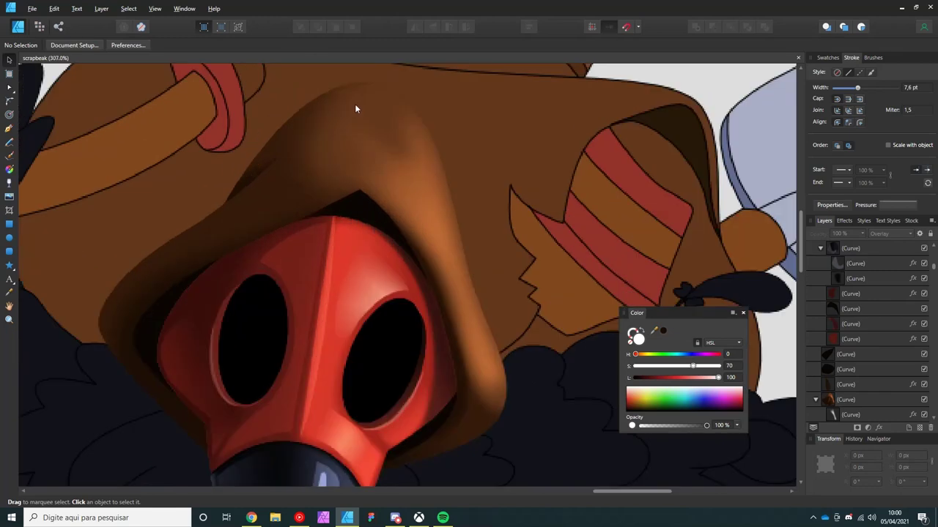
{"action": "left_click", "coordinate": [407, 169]}
Step: Delete the cluster of highlight nodes near the hood tip
{"action": "key", "text": "a"}
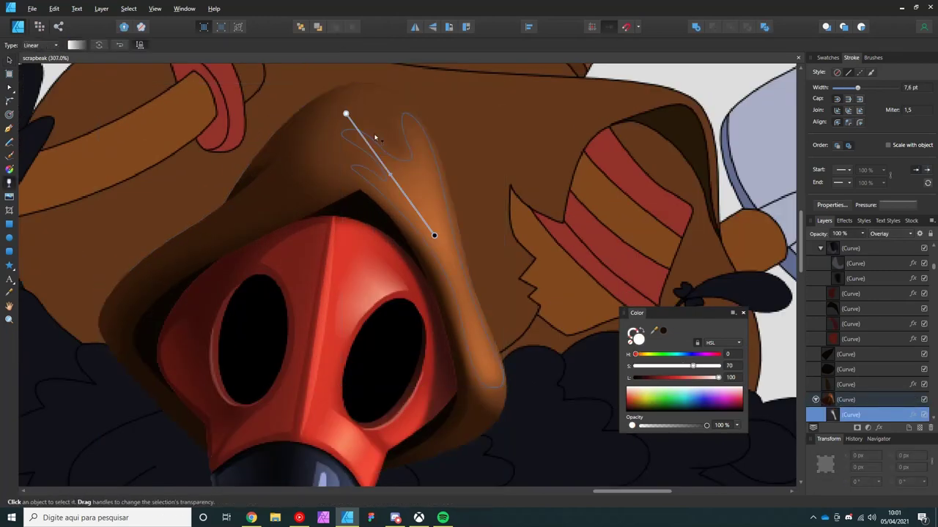
{"action": "left_click_drag", "start_coordinate": [427, 171], "coordinate": [370, 139]}
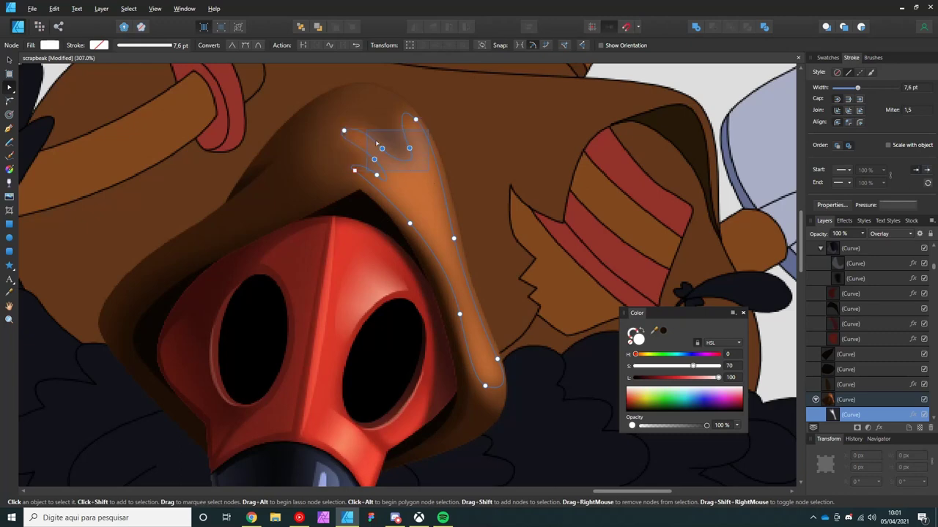
{"action": "left_click", "coordinate": [437, 183]}
{"action": "key", "text": "Delete"}
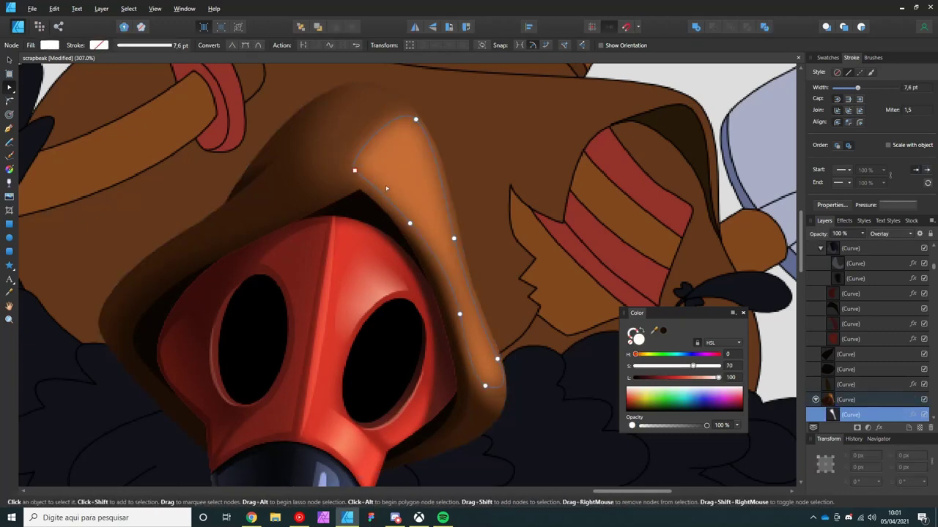
{"action": "key", "text": "v"}
{"action": "left_click", "coordinate": [401, 156]}
{"action": "scroll", "coordinate": [402, 156], "scroll_direction": "down", "scroll_amount": 5}
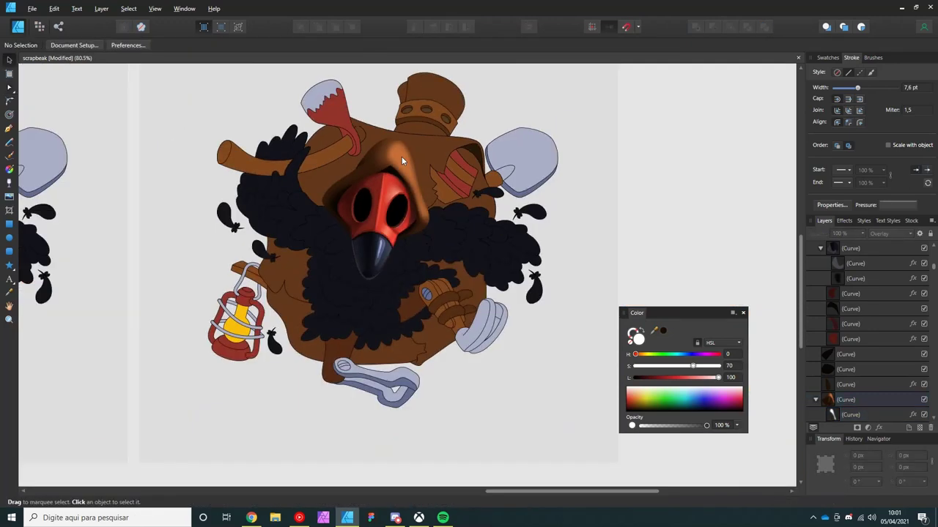
{"action": "scroll", "coordinate": [395, 155], "scroll_direction": "up", "scroll_amount": 4}
{"action": "scroll", "coordinate": [396, 155], "scroll_direction": "up", "scroll_amount": 3}
Step: Drag the highlight's nodes into a slimmer stroke hugging the ridge
{"action": "left_click", "coordinate": [385, 139]}
{"action": "key", "text": "a"}
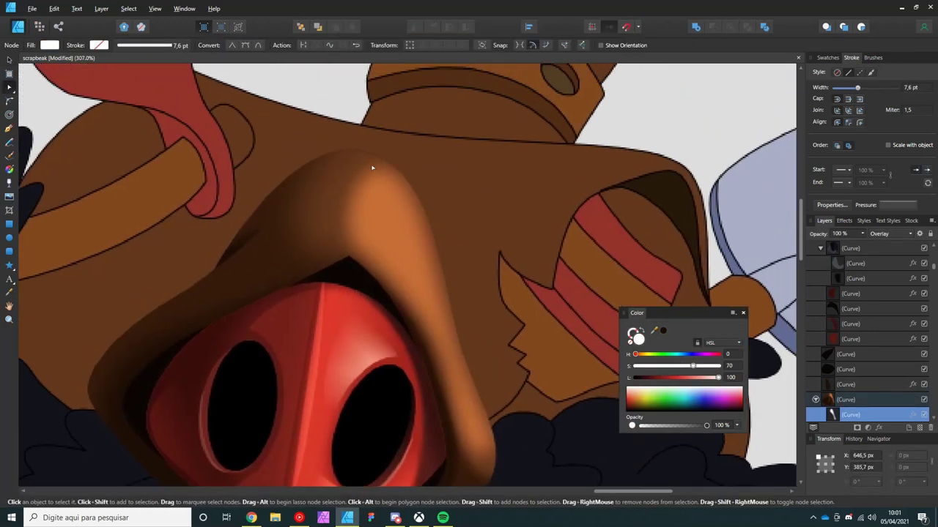
{"action": "left_click", "coordinate": [372, 168]}
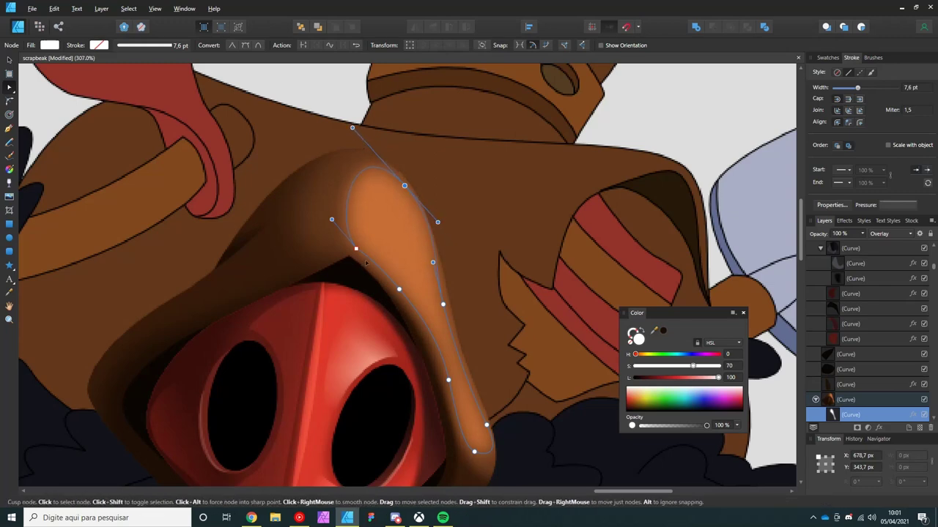
{"action": "left_click_drag", "start_coordinate": [356, 236], "coordinate": [347, 219]}
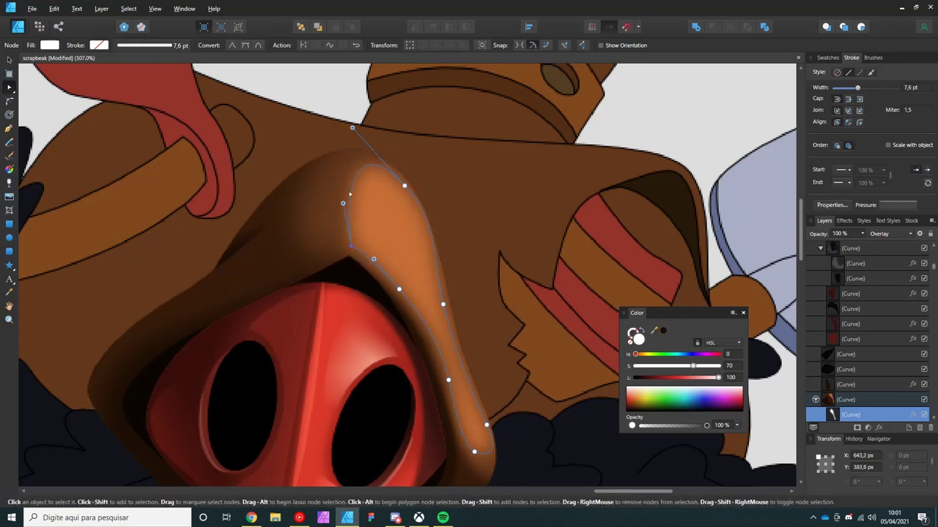
{"action": "left_click", "coordinate": [404, 186]}
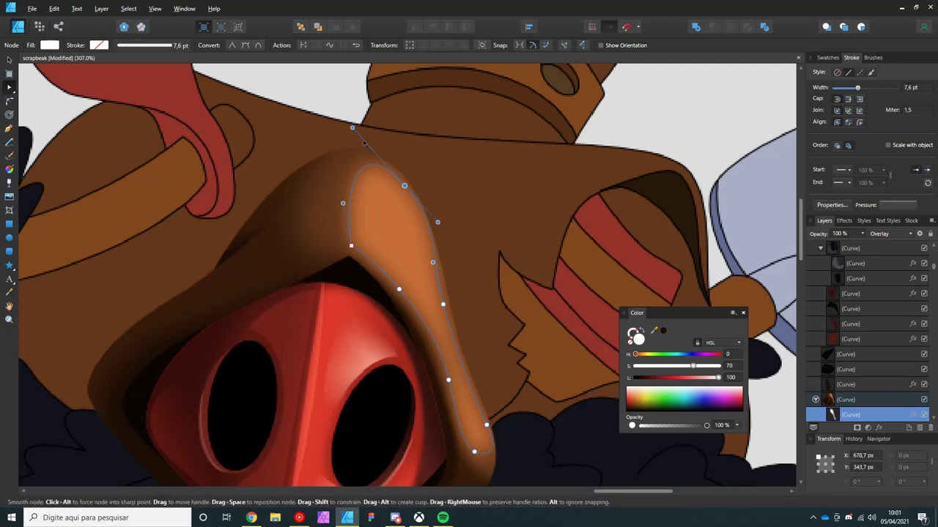
Step: Redraw the highlight's transparency fade across the hood ridge
{"action": "key", "text": "v"}
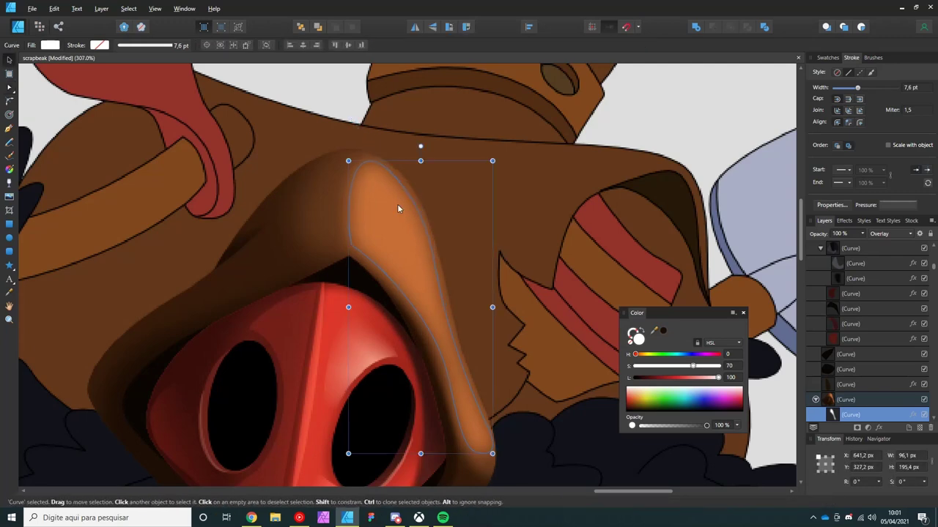
{"action": "left_click_drag", "start_coordinate": [401, 226], "coordinate": [359, 192]}
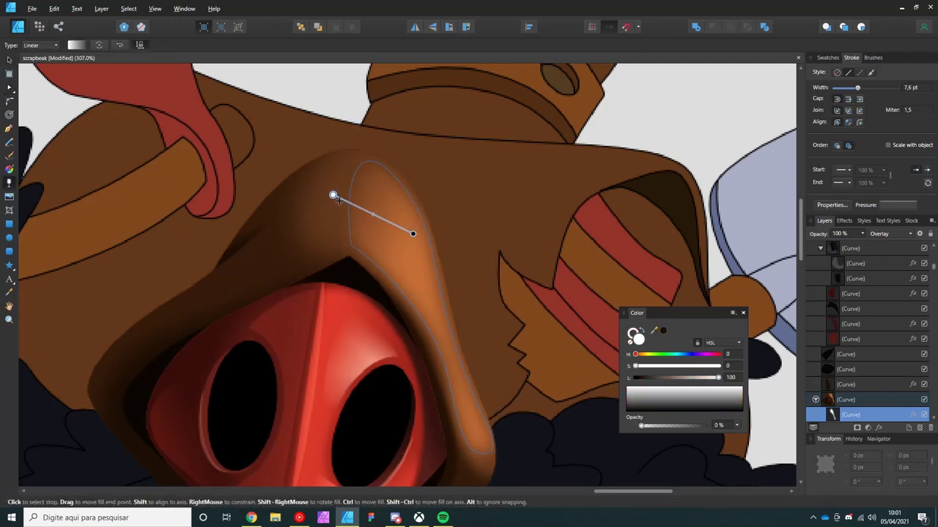
{"action": "key", "text": "v"}
{"action": "key", "text": "ctrl+d"}
{"action": "key", "text": "ctrl+0"}
{"action": "scroll", "coordinate": [333, 255], "scroll_direction": "up", "scroll_amount": 3}
{"action": "scroll", "coordinate": [335, 210], "scroll_direction": "up", "scroll_amount": 2}
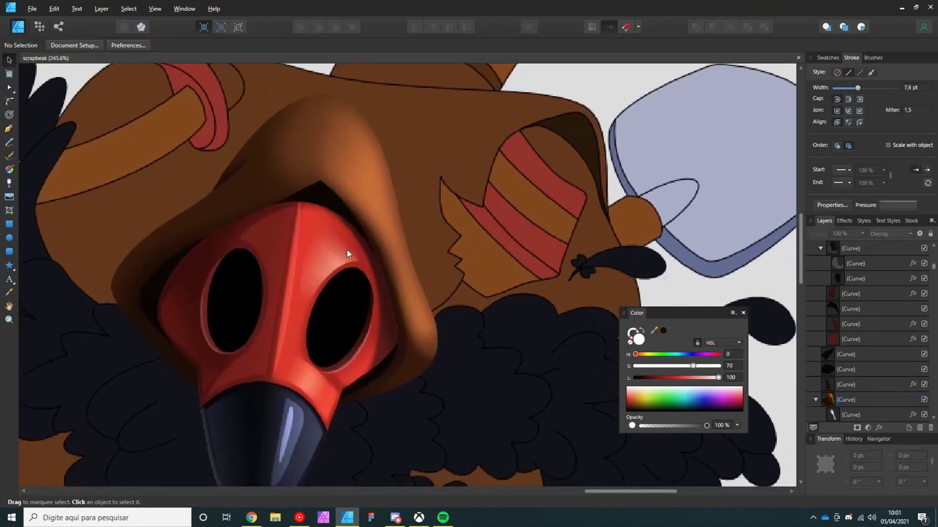
{"action": "scroll", "coordinate": [383, 260], "scroll_direction": "down", "scroll_amount": 3}
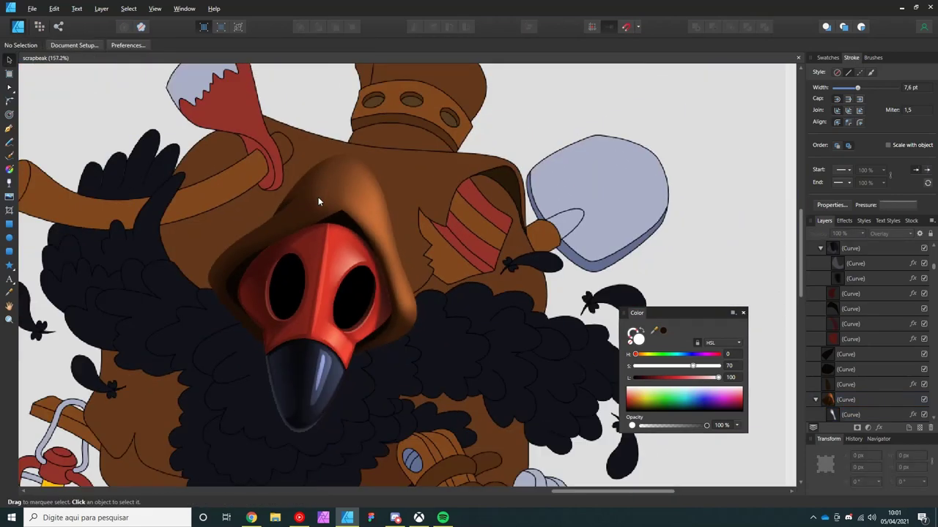
{"action": "scroll", "coordinate": [333, 249], "scroll_direction": "up", "scroll_amount": 1}
Step: Draw a blurred orange rim-light shape along the mask's right lower edge
{"action": "scroll", "coordinate": [476, 319], "scroll_direction": "up", "scroll_amount": 4}
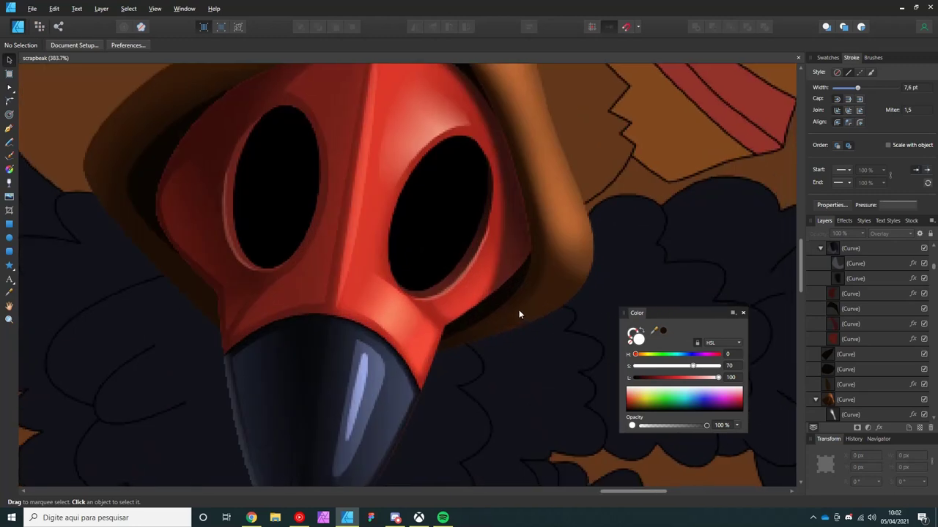
{"action": "key", "text": "p"}
{"action": "left_click", "coordinate": [571, 258]}
{"action": "left_click", "coordinate": [506, 308]}
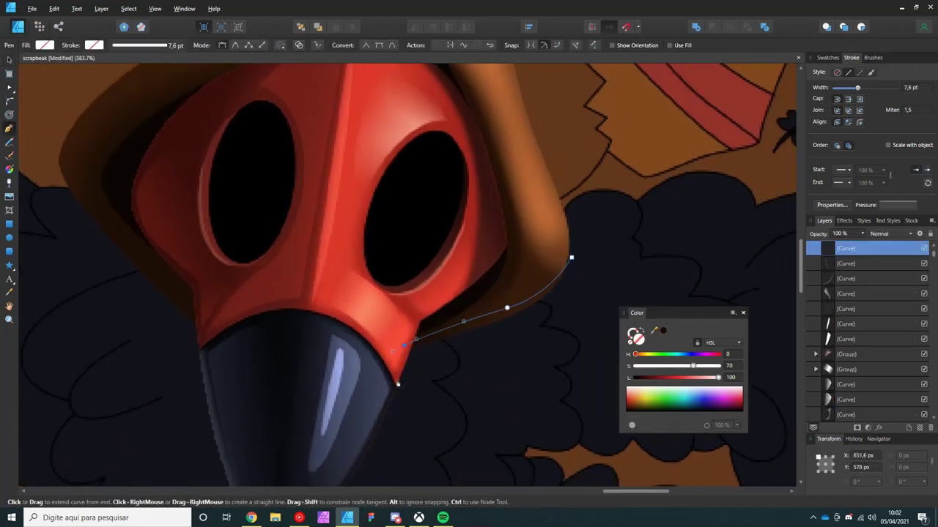
{"action": "left_click_drag", "start_coordinate": [382, 365], "coordinate": [499, 360]}
{"action": "left_click", "coordinate": [572, 258]}
{"action": "left_click_drag", "start_coordinate": [654, 330], "coordinate": [551, 203]}
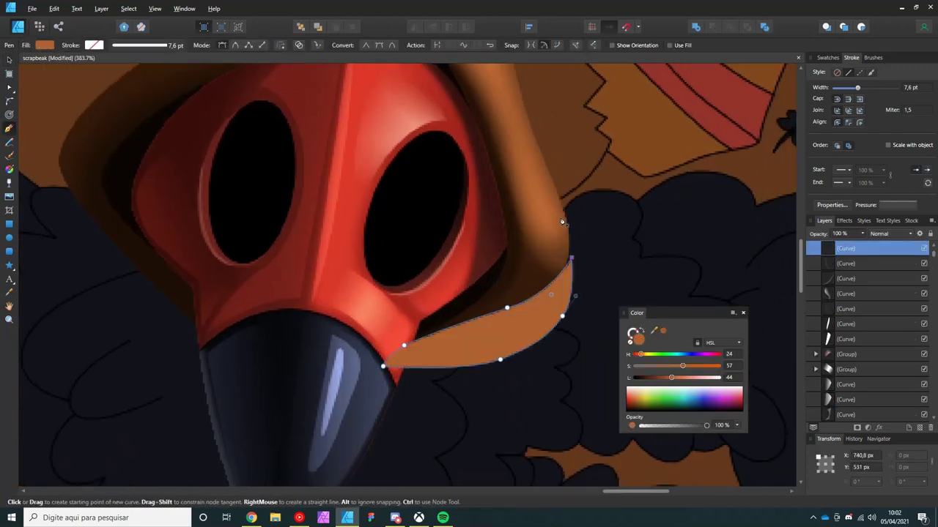
{"action": "key", "text": "v"}
{"action": "left_click", "coordinate": [869, 427]}
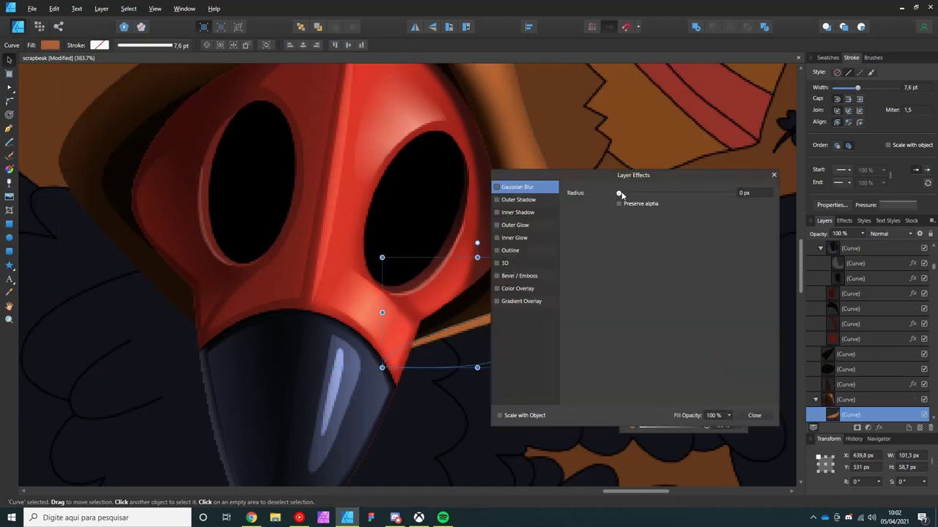
{"action": "left_click", "coordinate": [773, 176]}
{"action": "scroll", "coordinate": [336, 310], "scroll_direction": "down", "scroll_amount": 5}
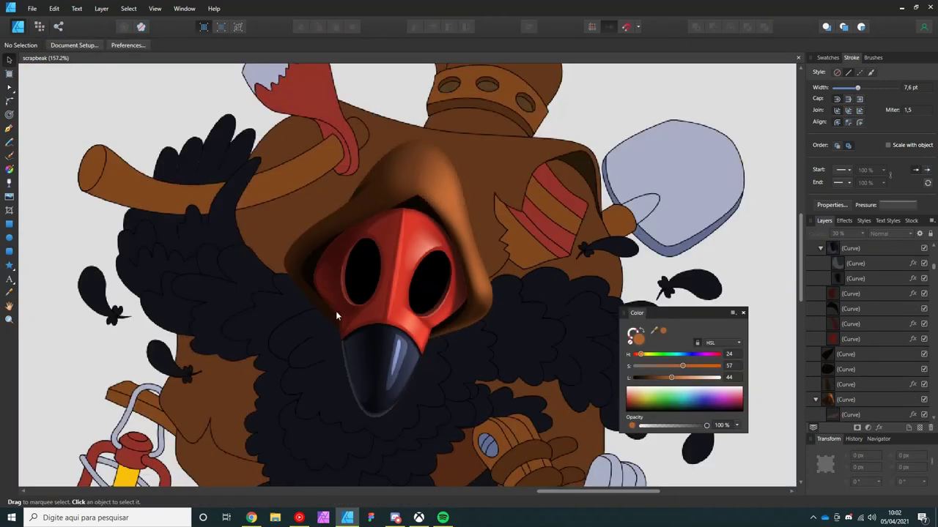
{"action": "scroll", "coordinate": [295, 301], "scroll_direction": "up", "scroll_amount": 5}
Step: Add a matching orange rim light on the mask's left side at 30% opacity
{"action": "key", "text": "p"}
{"action": "left_click", "coordinate": [362, 355]}
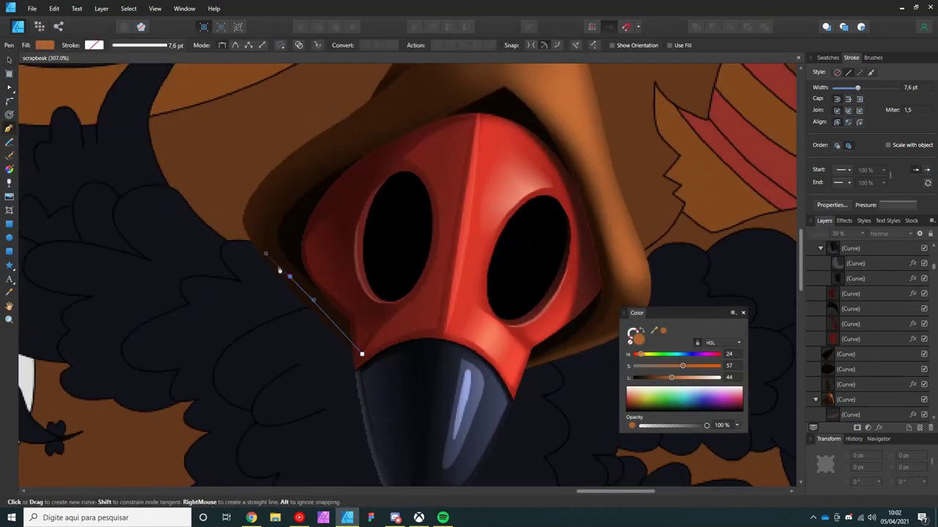
{"action": "left_click_drag", "start_coordinate": [265, 253], "coordinate": [279, 270]}
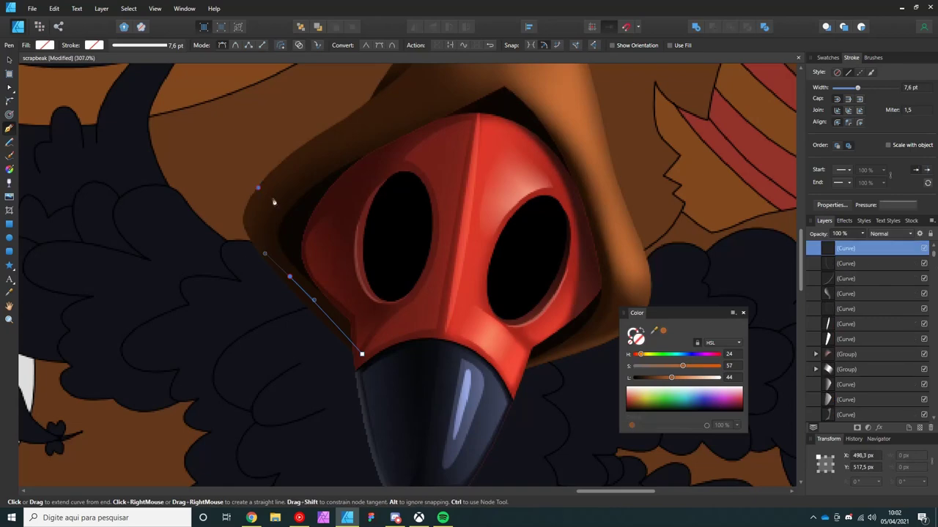
{"action": "left_click", "coordinate": [362, 355]}
{"action": "left_click", "coordinate": [663, 330]}
{"action": "key", "text": "v"}
{"action": "key", "text": "ctrl+z"}
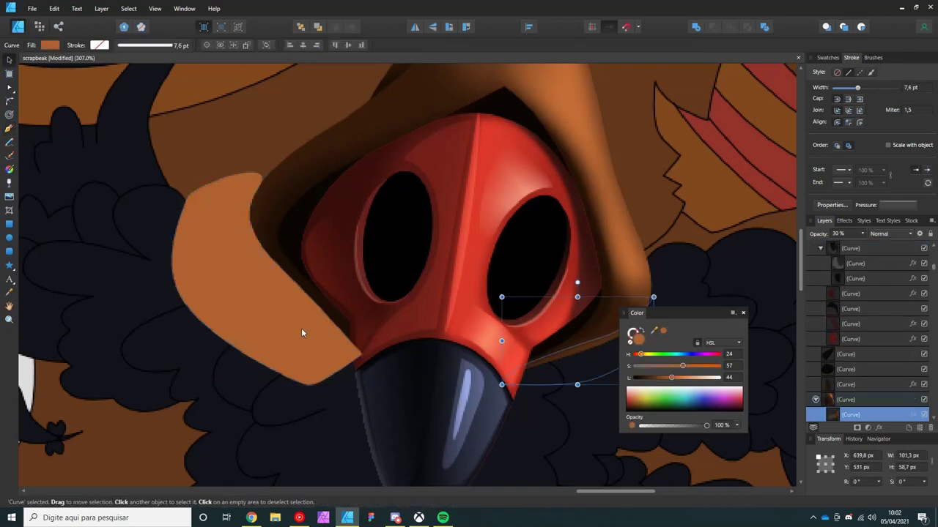
{"action": "key", "text": "ctrl+z"}
{"action": "key", "text": "ctrl+z"}
{"action": "key", "text": "ctrl+z"}
{"action": "key", "text": "ctrl+z"}
{"action": "key", "text": "ctrl+0"}
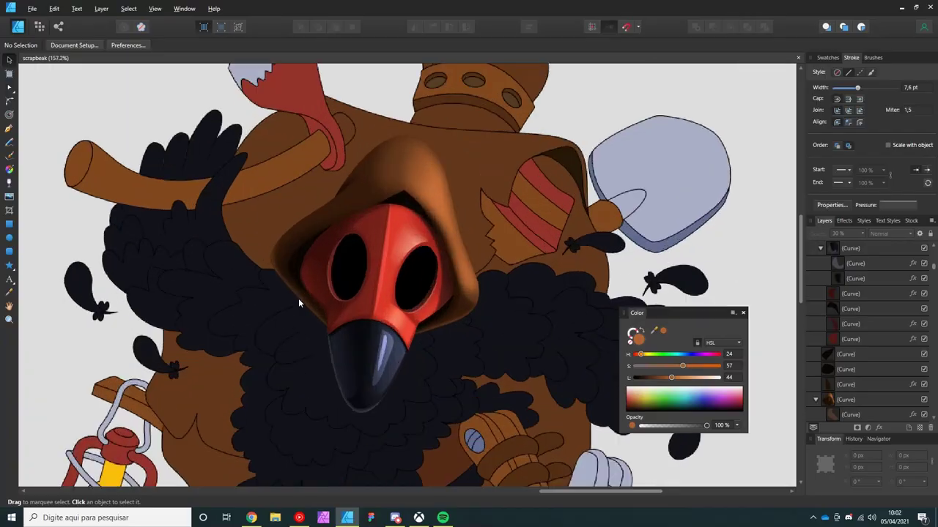